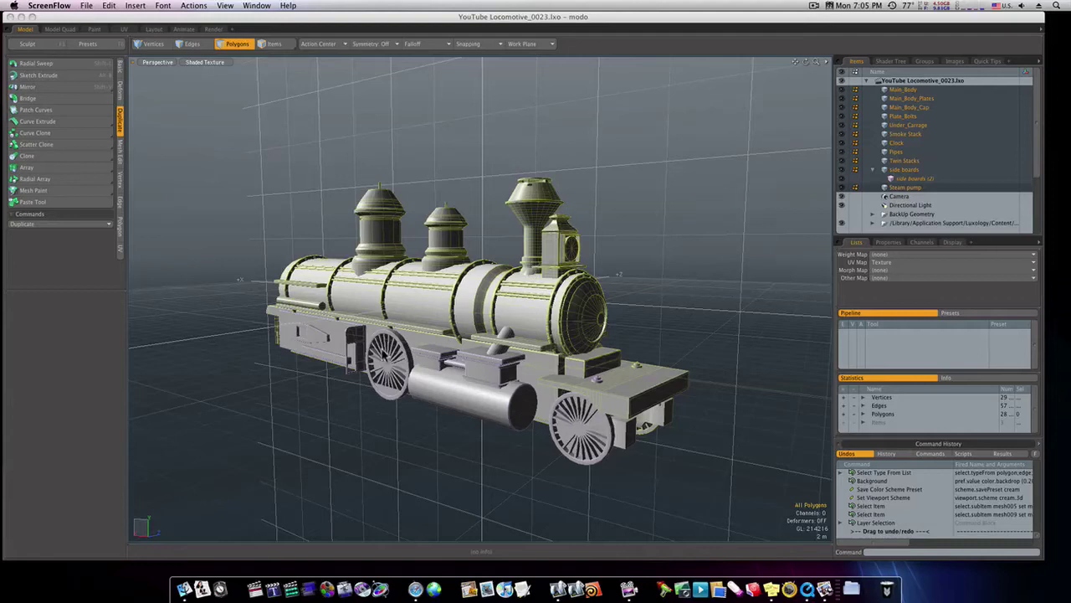
# Step: In the side boards mesh, select the spokes and rim of the wheel behind the steam cylinder and copy them
pyautogui.keyDown('alt'); pyautogui.moveTo(565, 428); pyautogui.dragTo(524, 407); pyautogui.keyUp('alt')
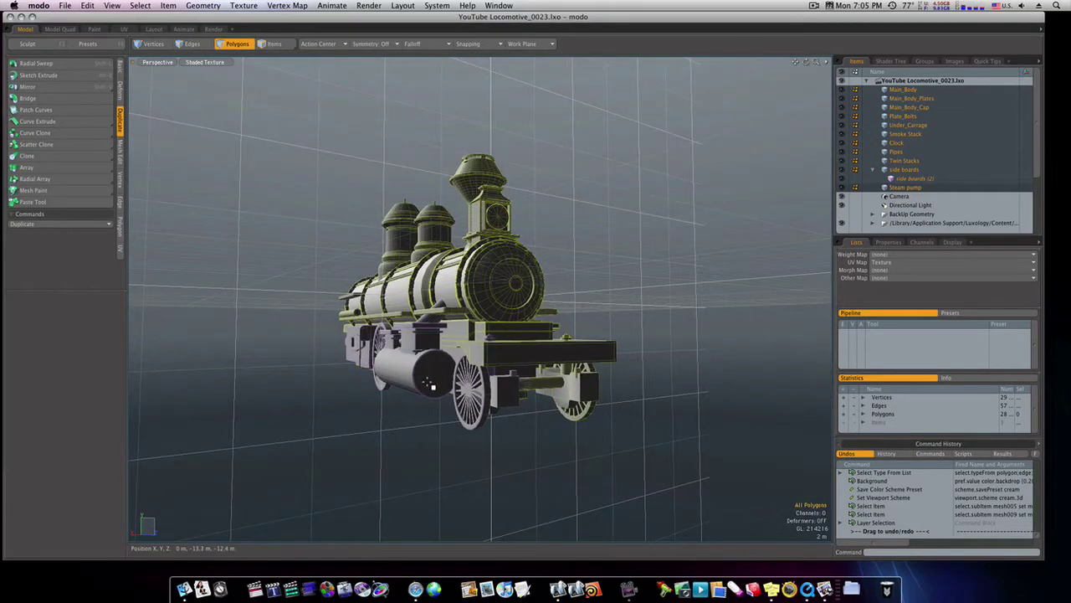
pyautogui.keyDown('alt'); pyautogui.moveTo(429, 383); pyautogui.dragTo(467, 396); pyautogui.keyUp('alt')
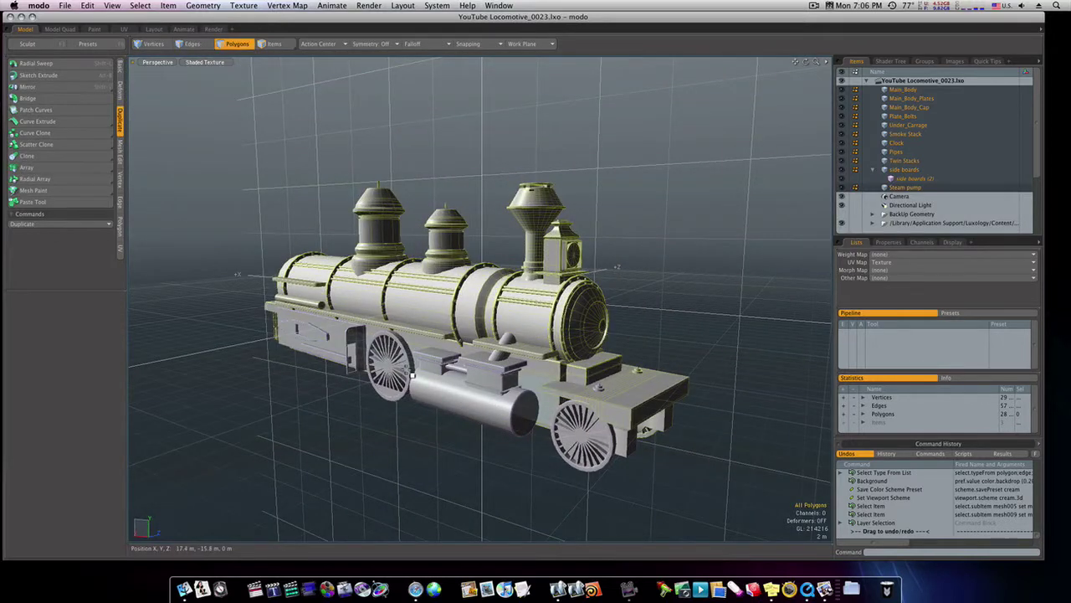
pyautogui.keyDown('alt'); pyautogui.moveTo(526, 406); pyautogui.dragTo(355, 405); pyautogui.keyUp('alt')
pyautogui.click(910, 170)
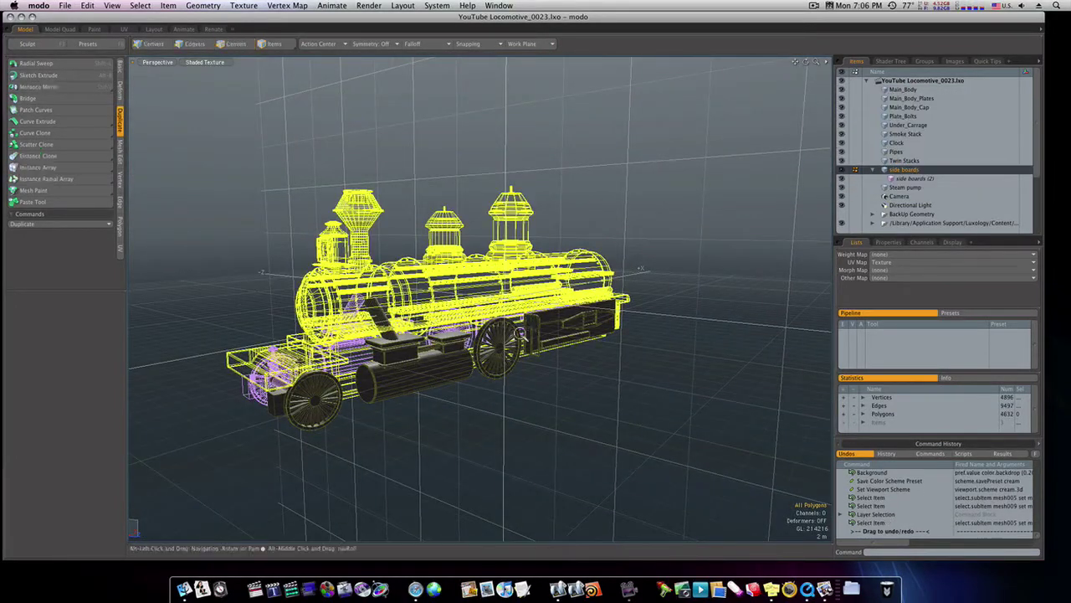
pyautogui.keyDown('ctrl'); pyautogui.keyDown('alt'); pyautogui.moveTo(520, 333); pyautogui.dragTo(579, 338); pyautogui.keyUp('alt'); pyautogui.keyUp('ctrl')
pyautogui.keyDown('alt'); pyautogui.moveTo(552, 234); pyautogui.dragTo(575, 228); pyautogui.keyUp('alt')
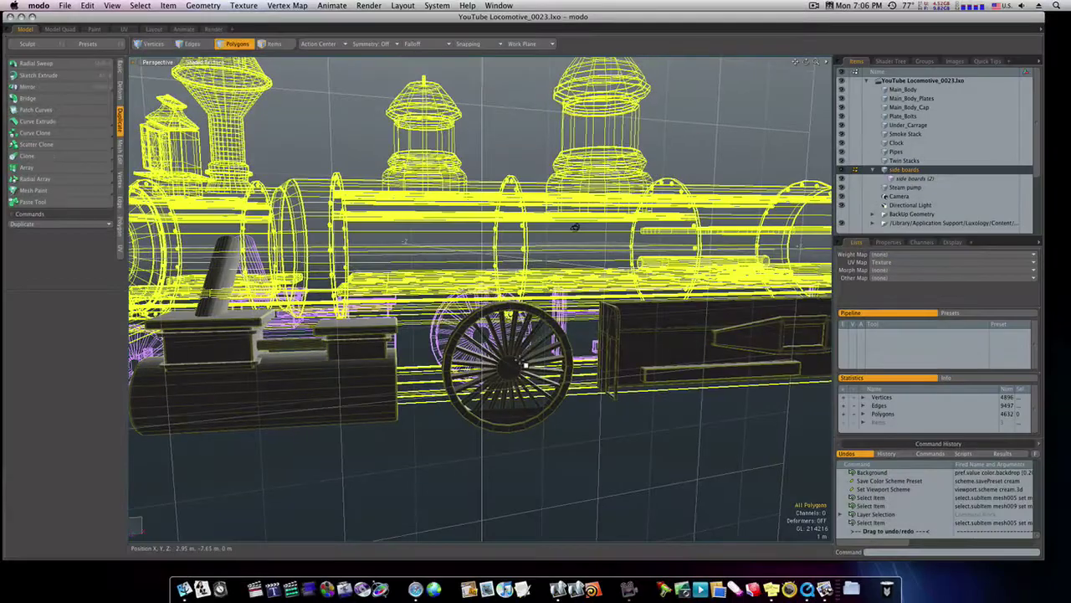
pyautogui.doubleClick(512, 369)
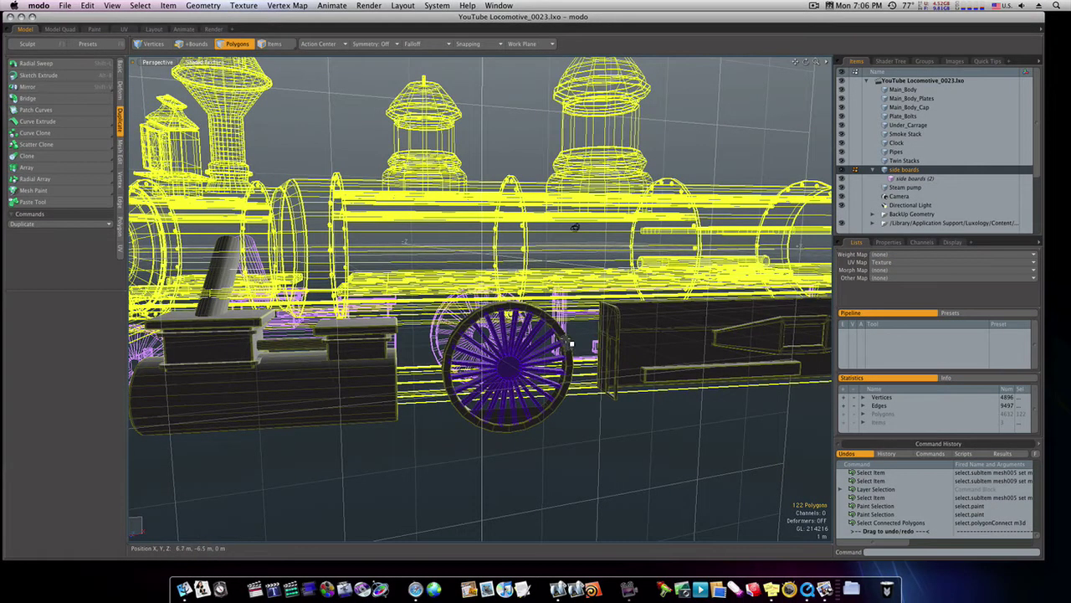
pyautogui.keyDown('shift'); pyautogui.doubleClick(567, 341); pyautogui.keyUp('shift')
pyautogui.press('super+c')
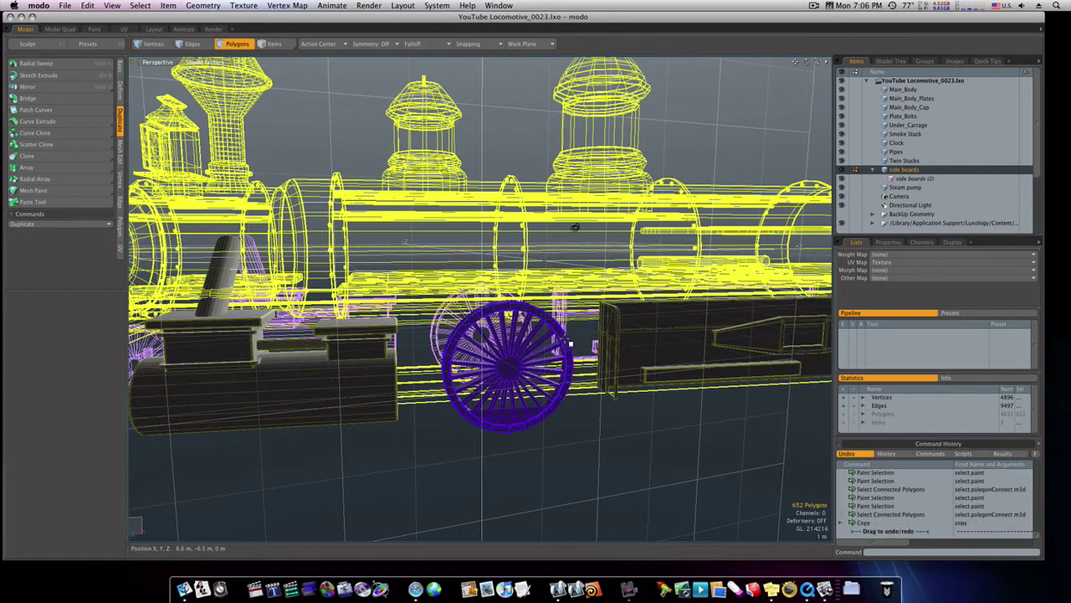
# Step: Paste a copy of the wheel and move it about 18 m along X over the side board
pyautogui.press('super+v')
pyautogui.press('w')
pyautogui.moveTo(531, 367); pyautogui.dragTo(457, 368)
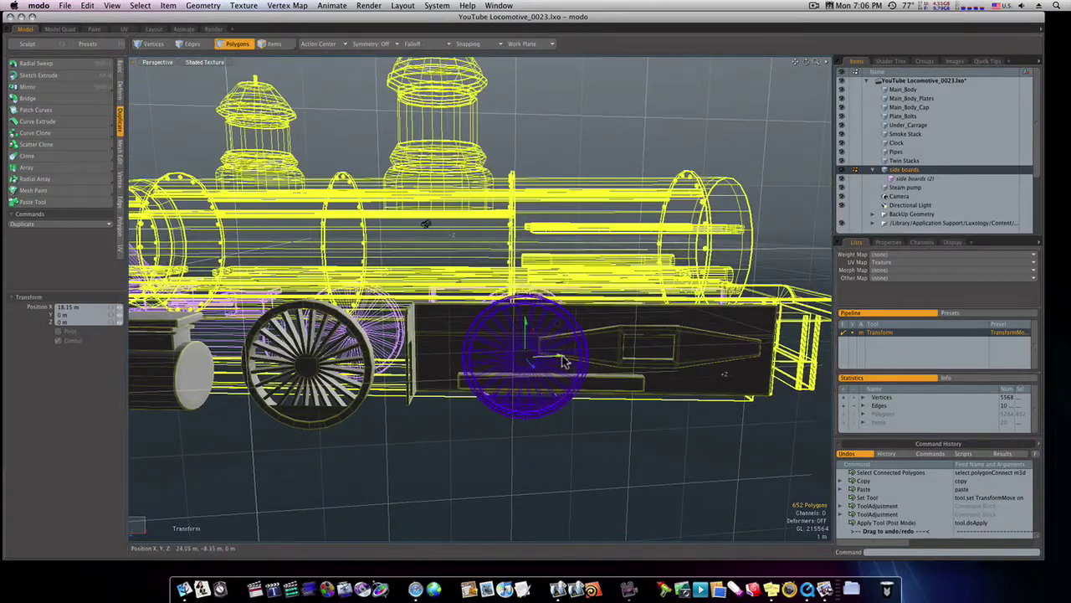
pyautogui.press('space')
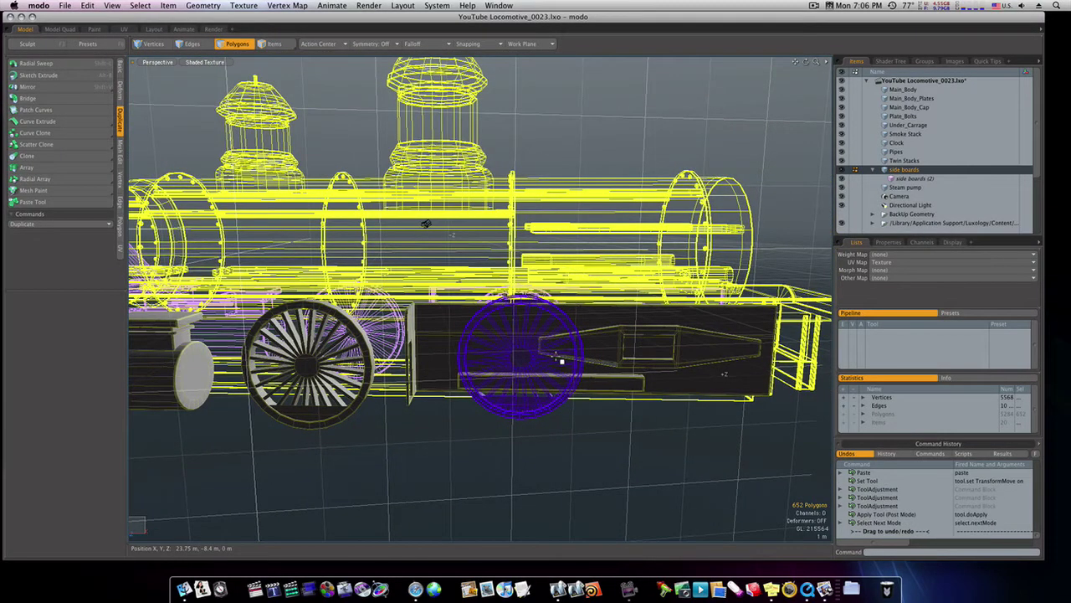
# Step: Paste another copy of the moved wheel, try shifting it further along X, and undo that shift
pyautogui.press('super+c')
pyautogui.press('super+v')
pyautogui.press('w')
pyautogui.moveTo(555, 356); pyautogui.dragTo(617, 358)
pyautogui.press('super+z')
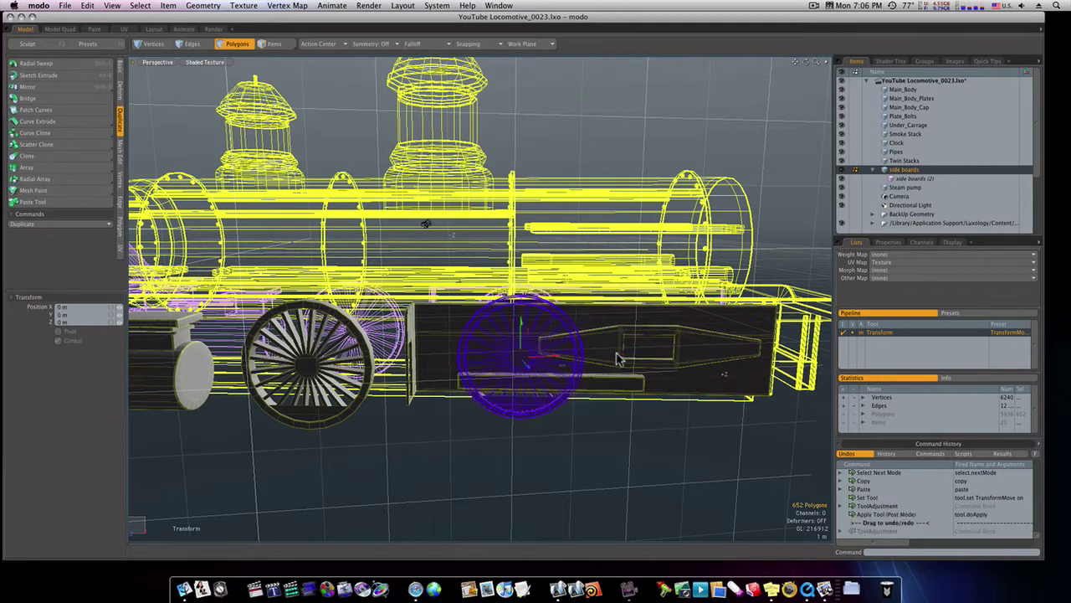
# Step: Paste one more copy of the selected wheel and move it 8 m along X toward the locomotive's rear
pyautogui.press('space')
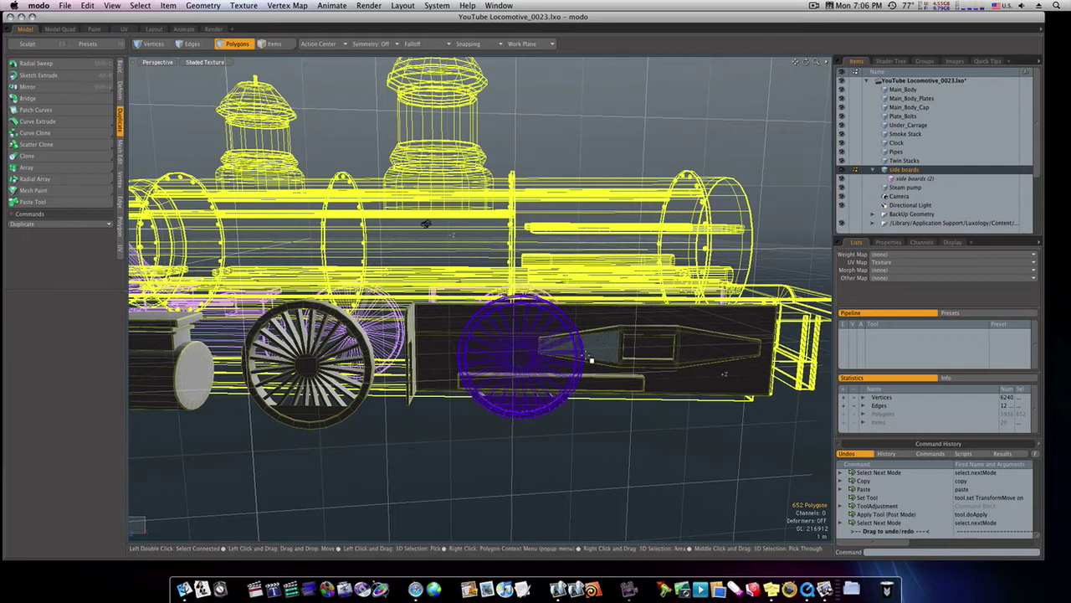
pyautogui.press('super+c')
pyautogui.press('super+v')
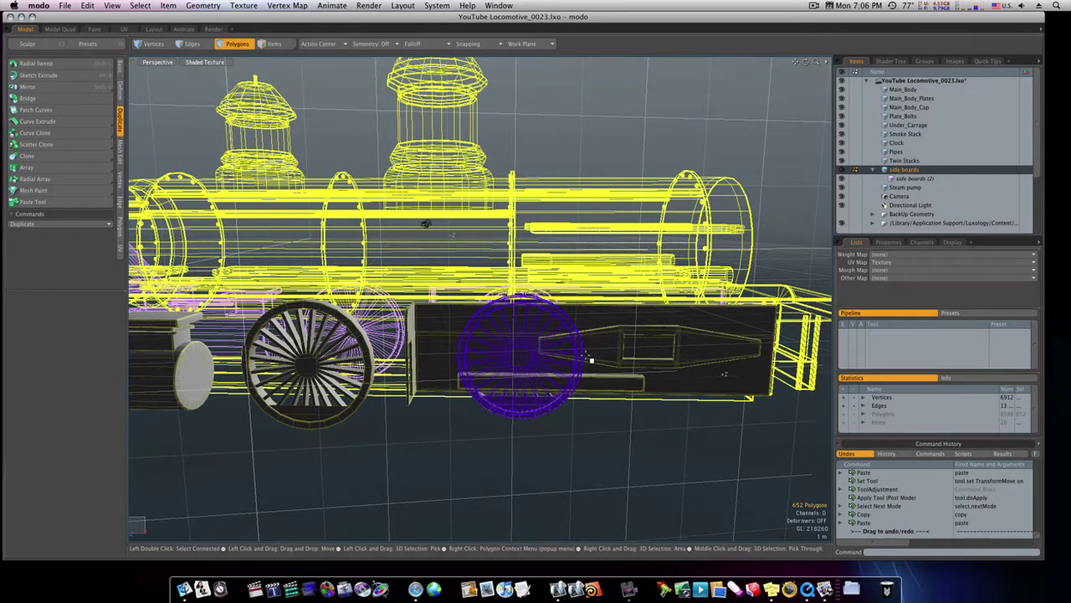
pyautogui.press('w')
pyautogui.moveTo(554, 356); pyautogui.dragTo(644, 354)
# Step: Undo all the wheel pastes and moves back to the original copied wheel selection
pyautogui.keyDown('alt'); pyautogui.moveTo(410, 368); pyautogui.dragTo(519, 306); pyautogui.keyUp('alt')
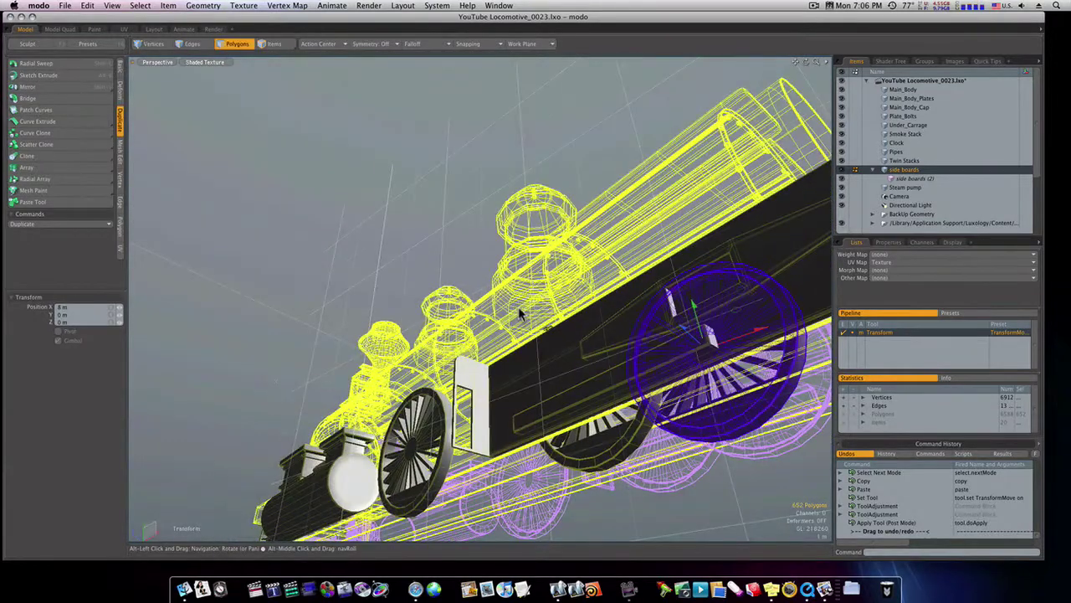
pyautogui.press('super+z')
pyautogui.press('super+z')
pyautogui.press('super+z')
pyautogui.press('super+z')
pyautogui.press('super+z')
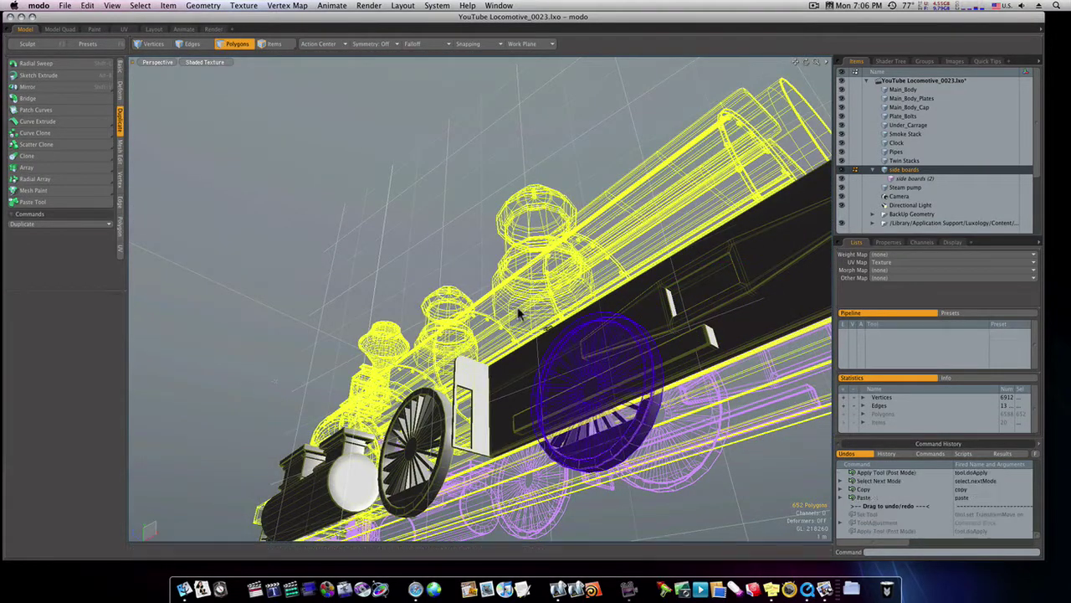
pyautogui.press('super+z')
pyautogui.press('super+z')
pyautogui.press('super+z')
pyautogui.press('super+z')
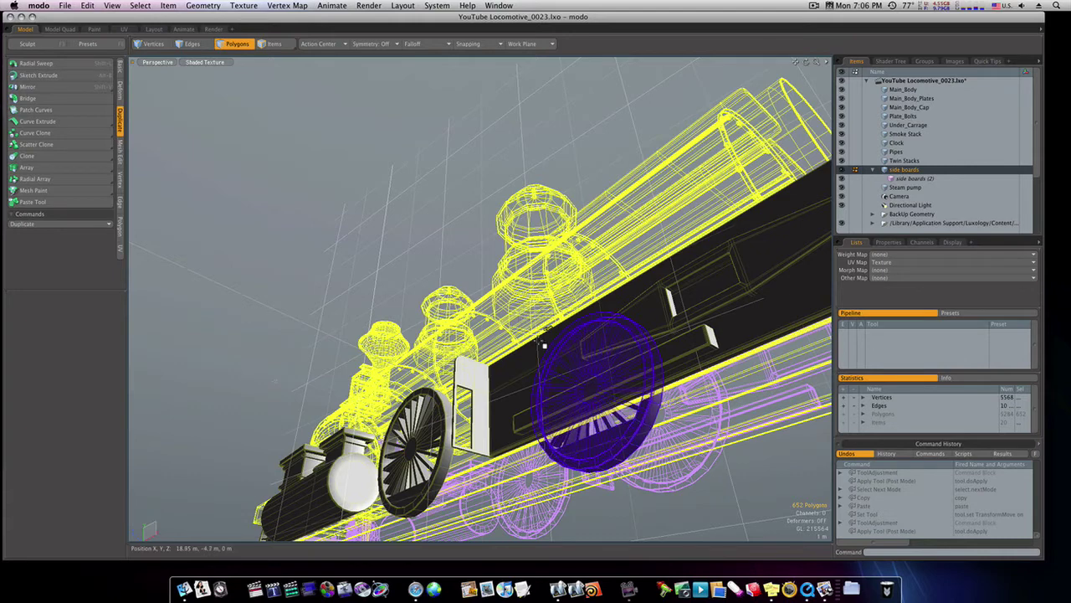
# Step: Paste a copy of the wheel and move it about 15.15 m along X and 2.5 m along Z, outside the side board
pyautogui.keyDown('alt'); pyautogui.moveTo(591, 395); pyautogui.dragTo(502, 452); pyautogui.keyUp('alt')
pyautogui.press('space')
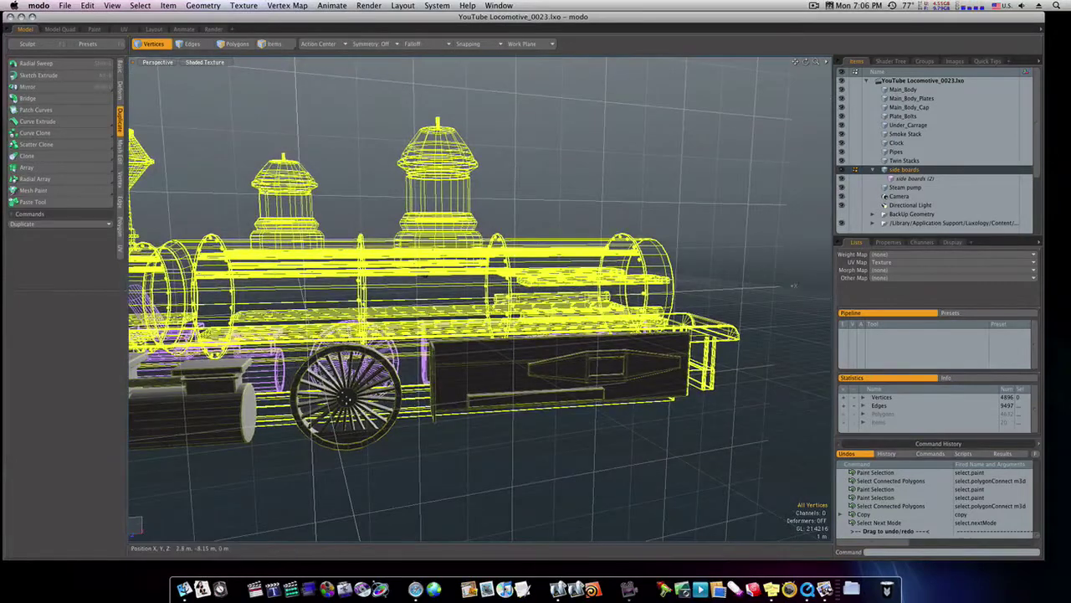
pyautogui.press('space')
pyautogui.press('space')
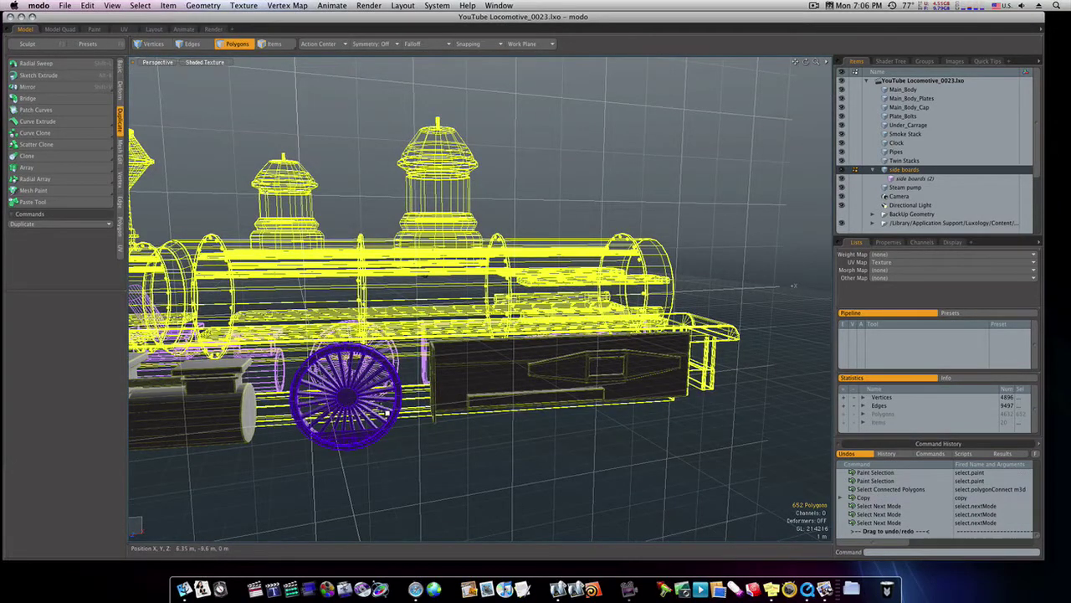
pyautogui.press('super+c')
pyautogui.press('super+v')
pyautogui.press('w')
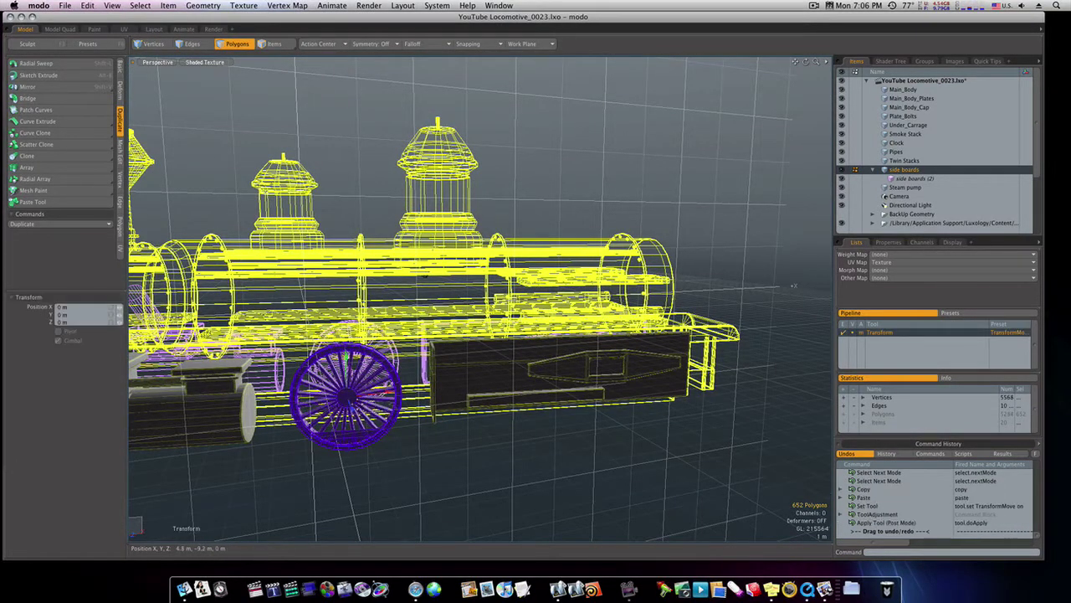
pyautogui.moveTo(372, 400); pyautogui.dragTo(516, 402)
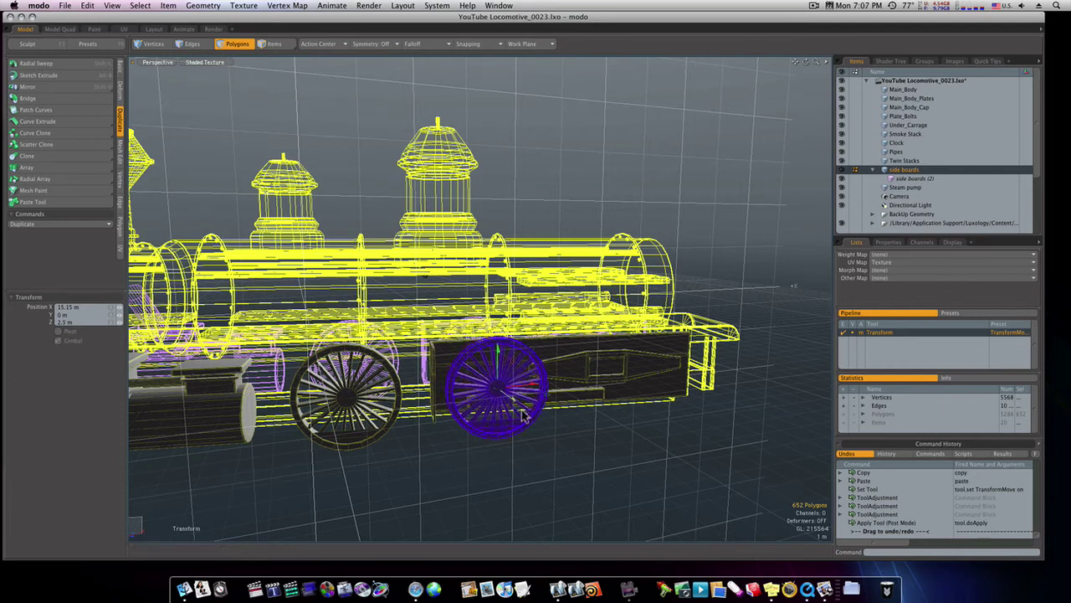
pyautogui.press('space')
# Step: Select the spokes and rim of the wheel copy in front of the side board
pyautogui.keyDown('alt'); pyautogui.moveTo(598, 509); pyautogui.dragTo(509, 474); pyautogui.keyUp('alt')
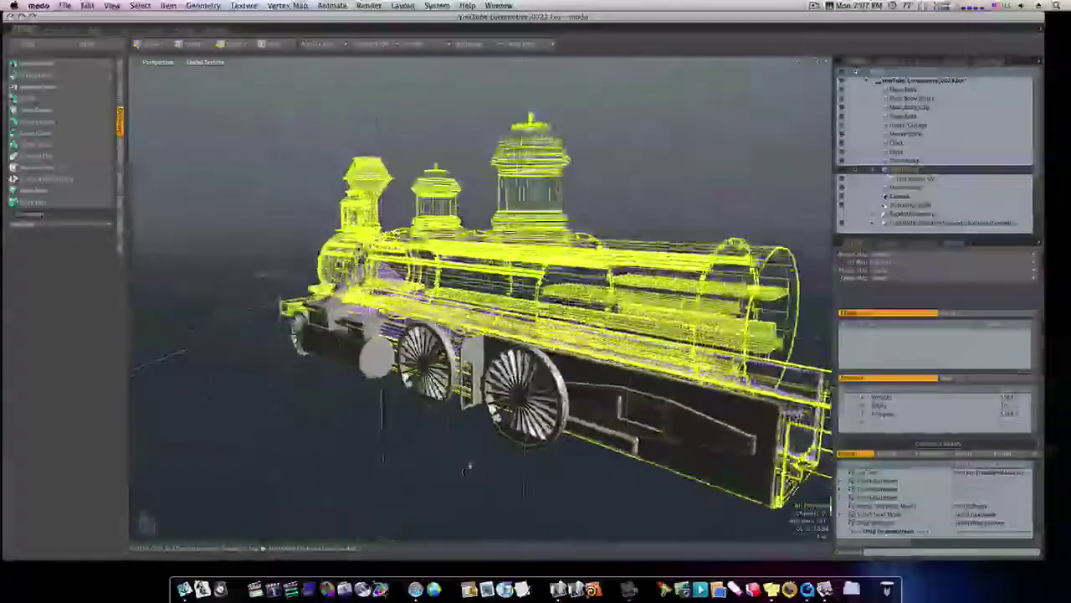
pyautogui.keyDown('alt'); pyautogui.moveTo(423, 465); pyautogui.dragTo(386, 449); pyautogui.keyUp('alt')
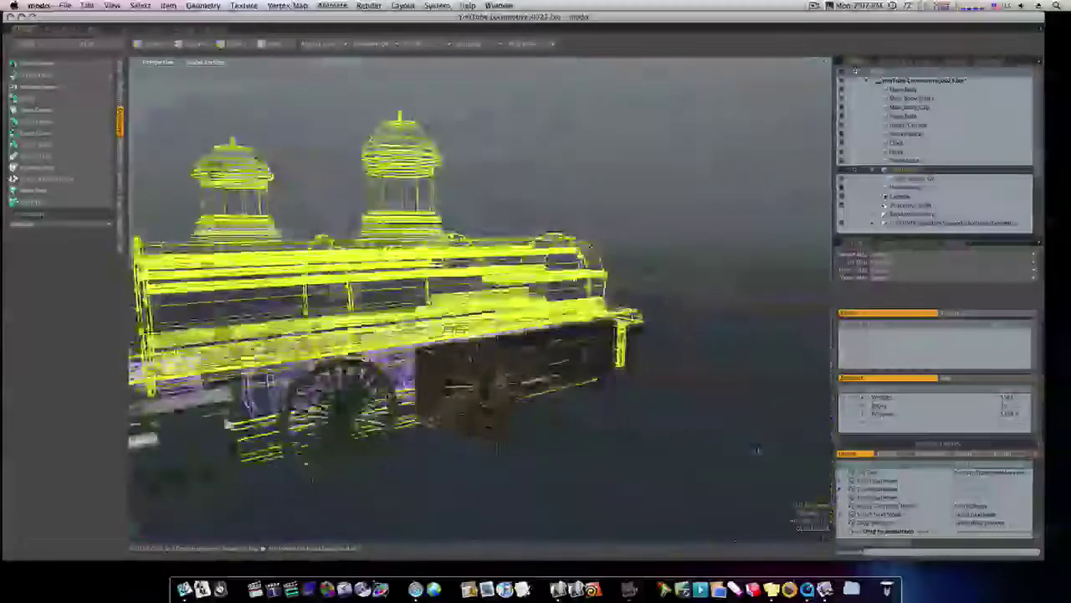
pyautogui.keyDown('alt'); pyautogui.moveTo(478, 393); pyautogui.dragTo(510, 400); pyautogui.keyUp('alt')
pyautogui.doubleClick(506, 395)
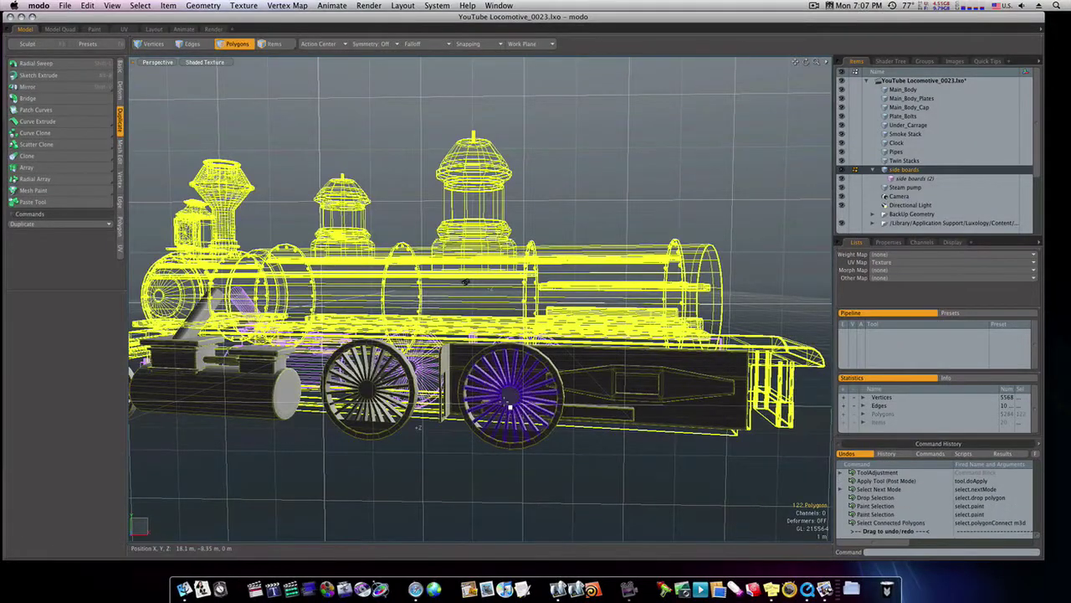
pyautogui.keyDown('shift'); pyautogui.doubleClick(504, 441); pyautogui.keyUp('shift')
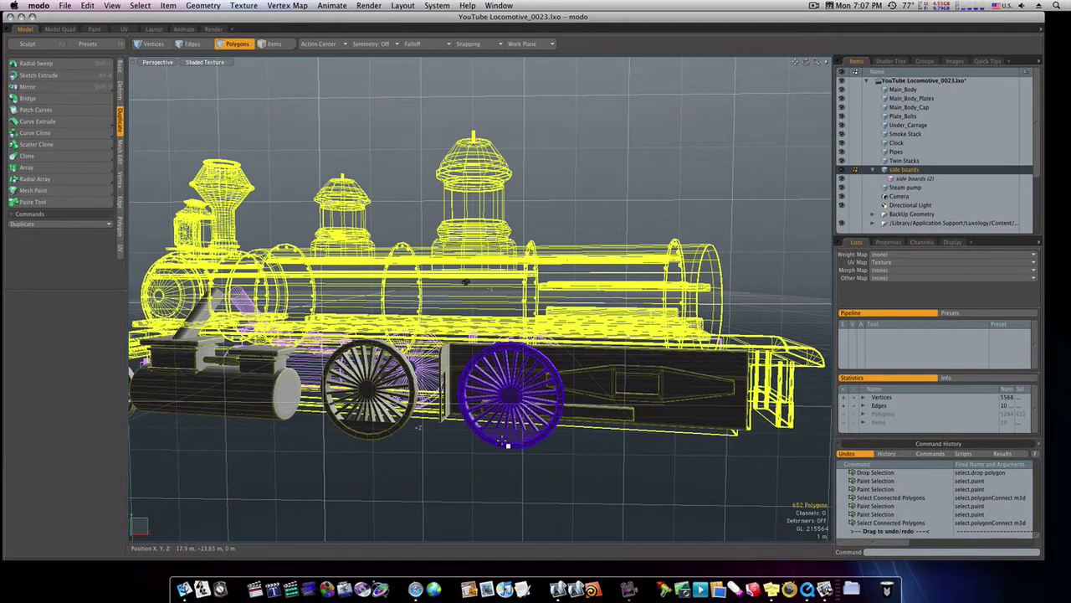
# Step: Paste a copy of the selected wheel and move it about 16.3 m along X toward the side board's rear end
pyautogui.press('super+c')
pyautogui.press('super+v')
pyautogui.press('w')
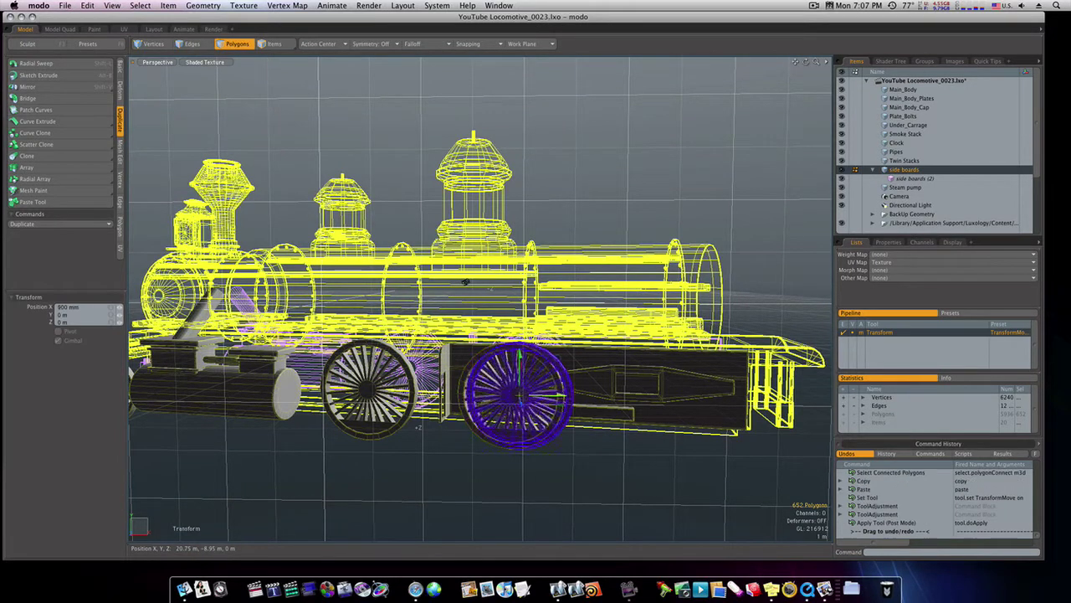
pyautogui.moveTo(533, 400); pyautogui.dragTo(694, 398)
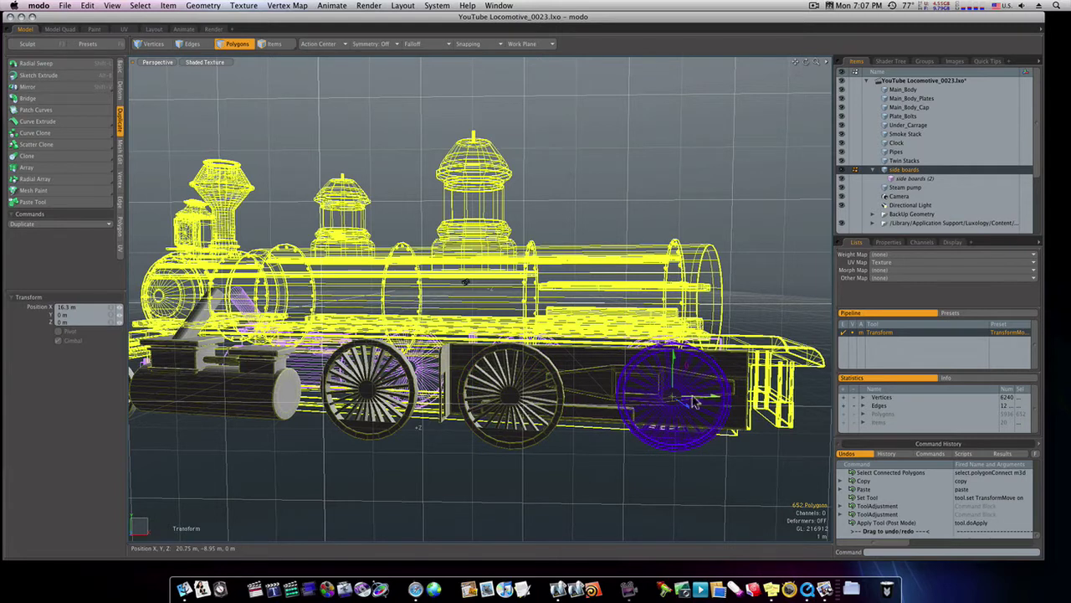
pyautogui.press('space')
pyautogui.click(592, 478)
pyautogui.moveTo(592, 478)
pyautogui.keyDown('alt'); pyautogui.mouseDown()
pyautogui.moveTo(586, 466)
pyautogui.moveTo(597, 462)
pyautogui.mouseUp(); pyautogui.keyUp('alt')
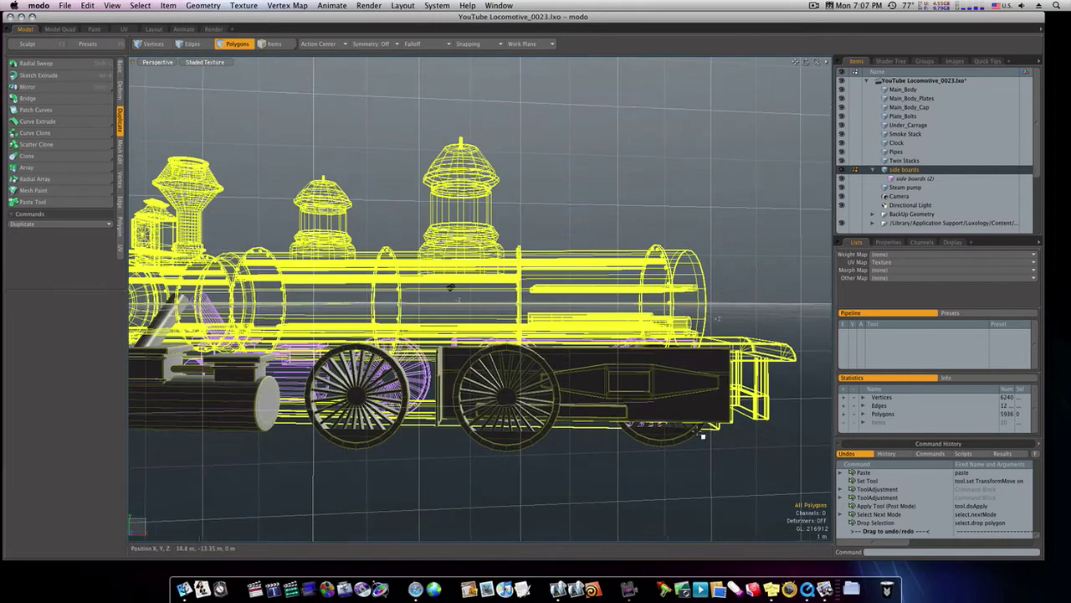
# Step: Reselect the rearmost wheel and move it about 2.6 m along Z so it clears the side board
pyautogui.press('super+z')
pyautogui.press('w')
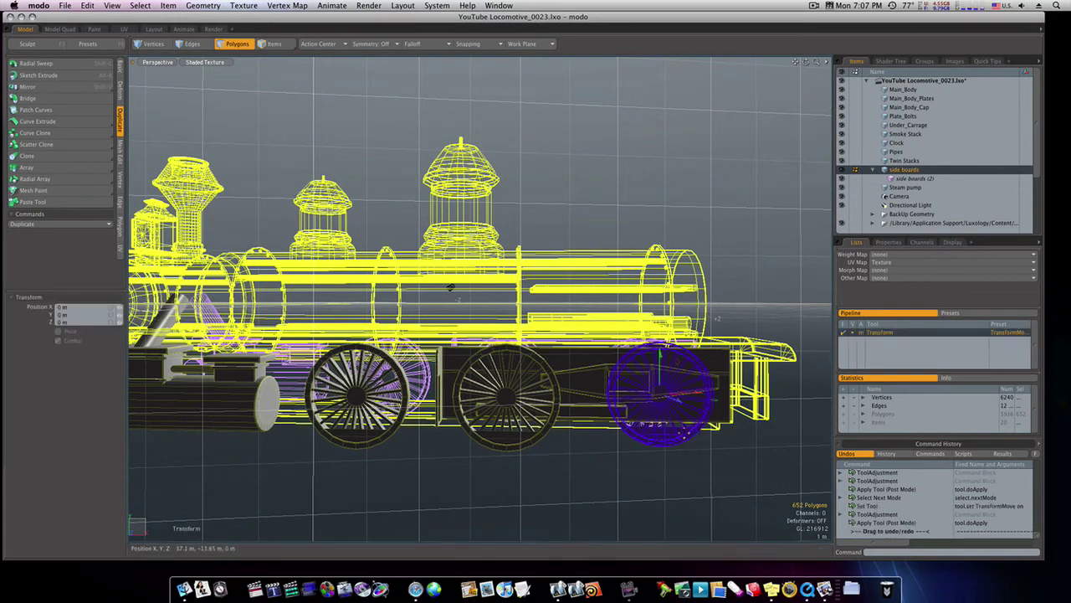
pyautogui.moveTo(681, 408); pyautogui.dragTo(694, 407)
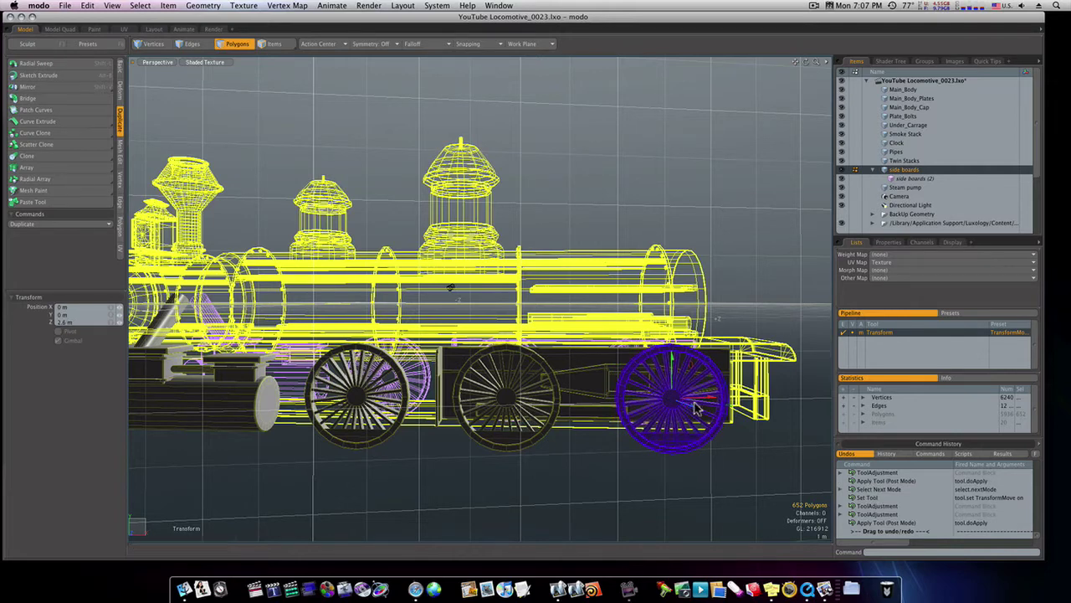
pyautogui.press('space')
pyautogui.click(767, 306)
# Step: Bevel the rear end face of the steam cylinder with an inset of about 1.318 m to form a small central disc
pyautogui.keyDown('alt'); pyautogui.moveTo(767, 307); pyautogui.dragTo(706, 399); pyautogui.keyUp('alt')
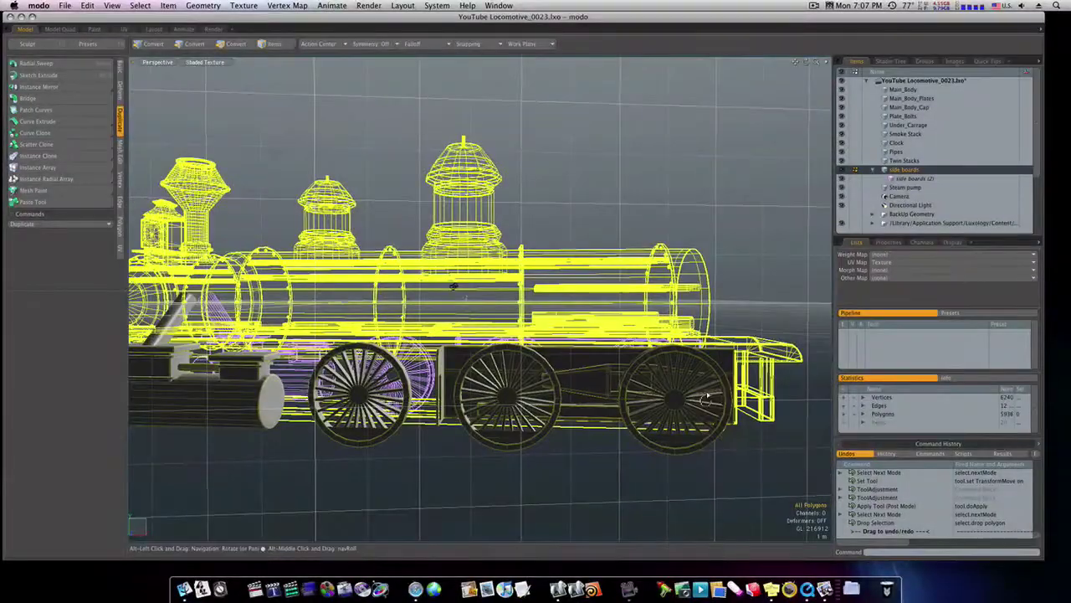
pyautogui.scroll(5, 357, 409)
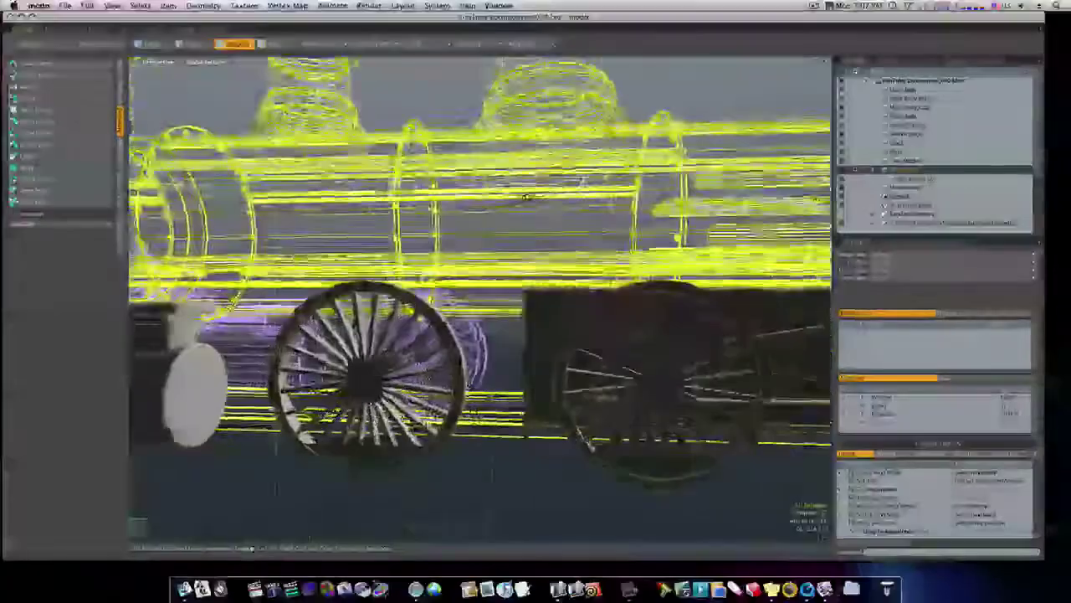
pyautogui.keyDown('alt'); pyautogui.moveTo(357, 409); pyautogui.dragTo(387, 360); pyautogui.keyUp('alt')
pyautogui.click(387, 360)
pyautogui.press('b')
pyautogui.click(388, 338)
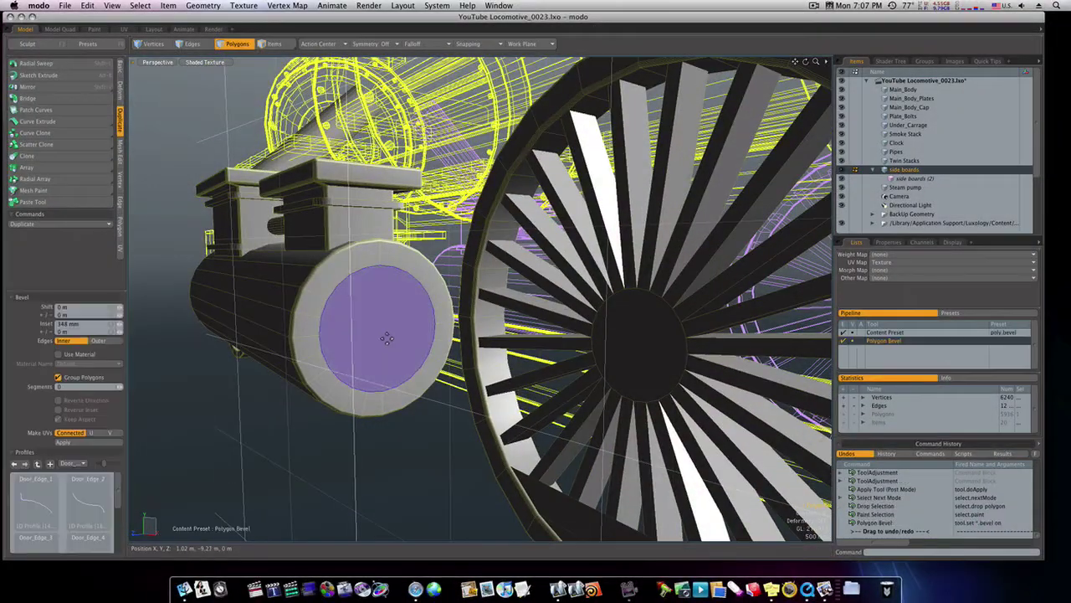
pyautogui.moveTo(407, 328); pyautogui.dragTo(377, 329)
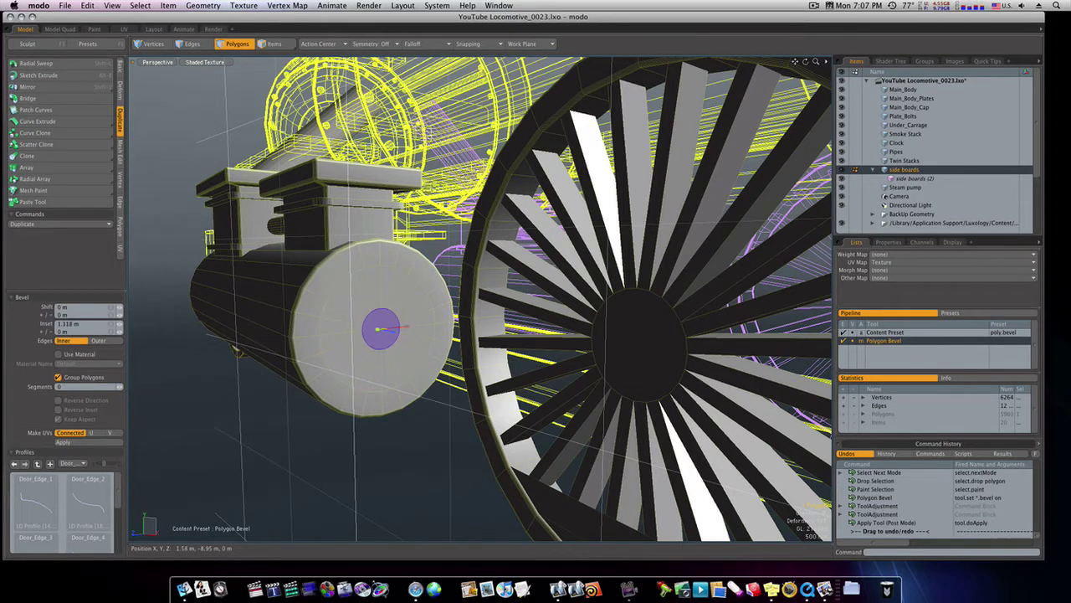
# Step: Bevel the cylinder's central disc inward with a shift of about -610 mm, and inset its recessed face by about 156 mm
pyautogui.keyDown('shift'); pyautogui.click(393, 340); pyautogui.keyUp('shift')
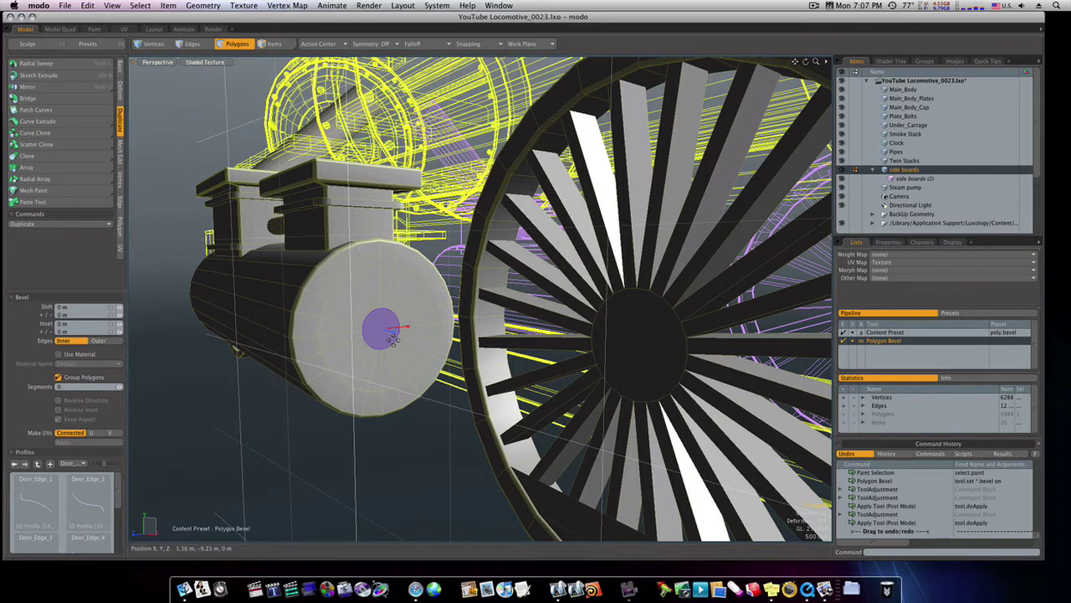
pyautogui.moveTo(407, 327); pyautogui.dragTo(391, 331)
pyautogui.keyDown('shift'); pyautogui.click(387, 344); pyautogui.keyUp('shift')
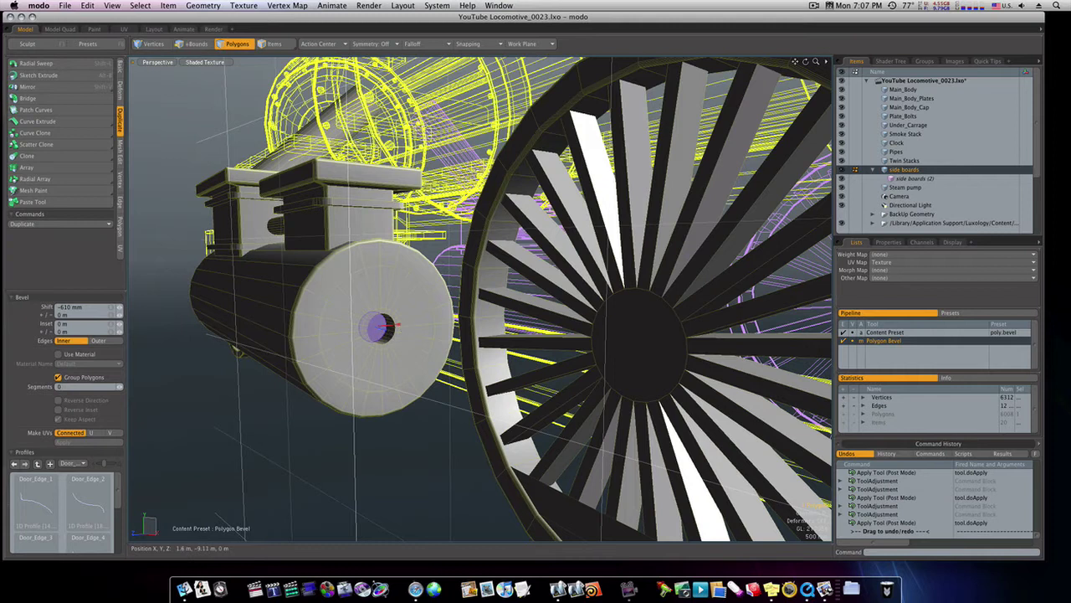
pyautogui.click(396, 327)
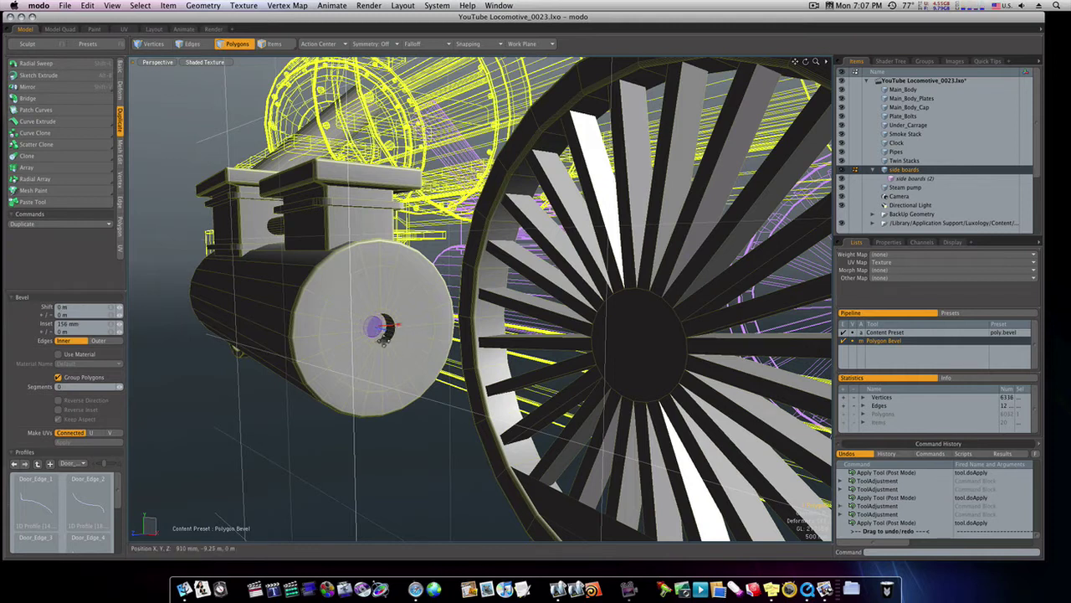
# Step: Bevel the smaller recessed disc back outward with a shift of about 880 mm and an inset of about -122 mm
pyautogui.keyDown('shift'); pyautogui.click(384, 327); pyautogui.keyUp('shift')
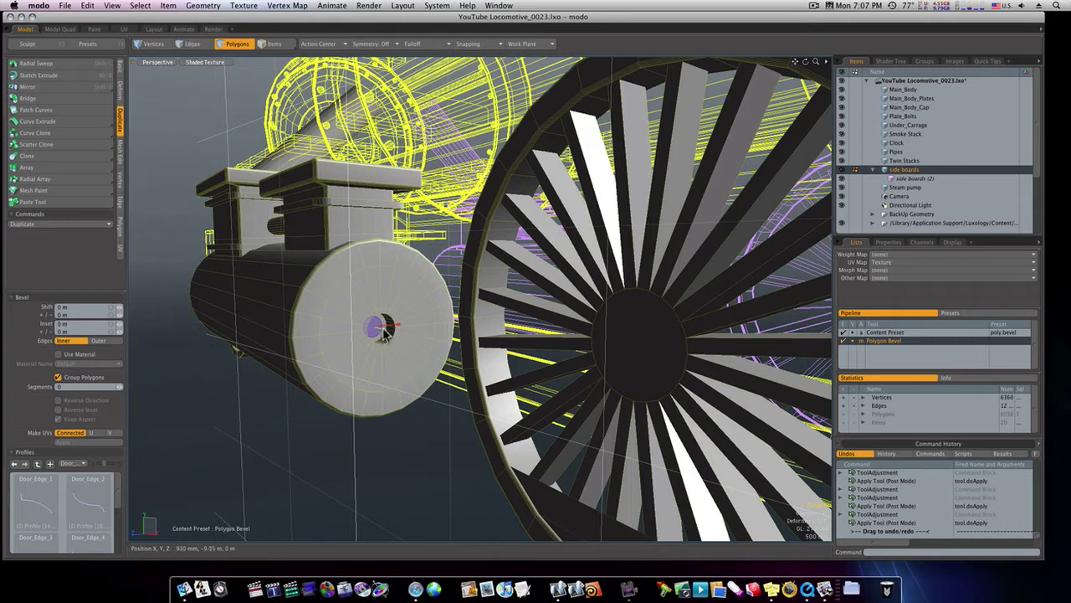
pyautogui.moveTo(383, 327); pyautogui.dragTo(385, 327)
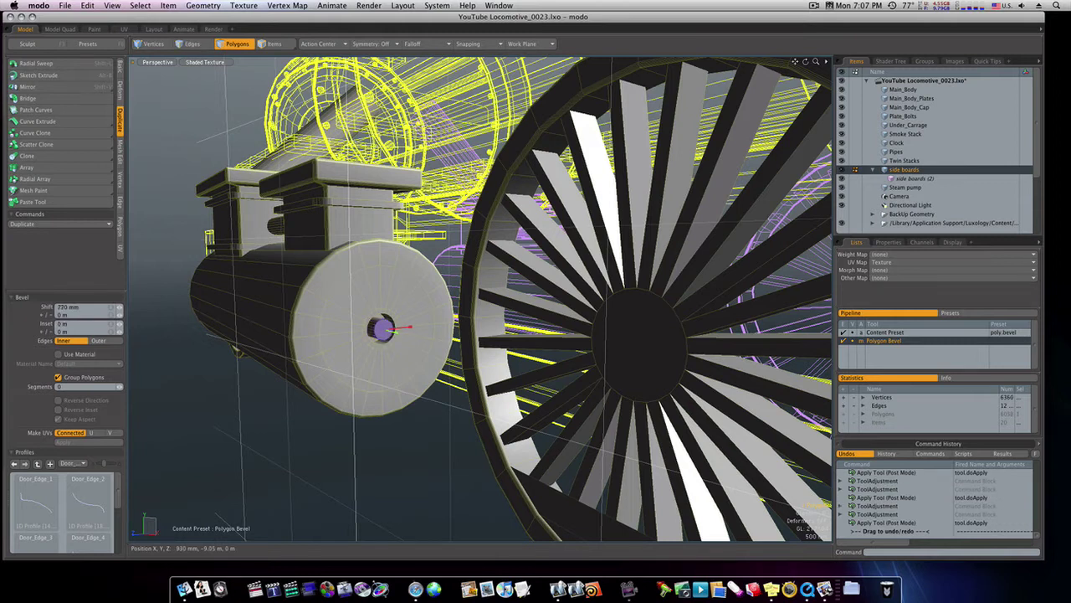
pyautogui.moveTo(411, 328); pyautogui.dragTo(414, 327)
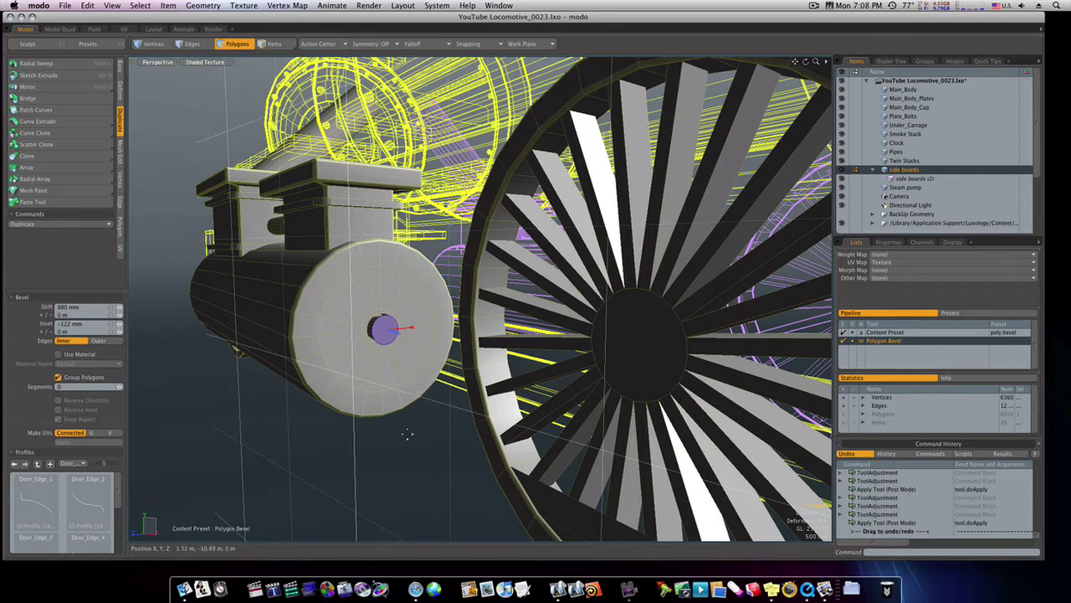
pyautogui.press('space')
# Step: Draw a cube primitive about 10.6 m long and 750 mm high from behind the cylinder across the front wheel's hub
pyautogui.moveTo(389, 442)
pyautogui.keyDown('alt'); pyautogui.mouseDown()
pyautogui.moveTo(450, 449)
pyautogui.moveTo(380, 438)
pyautogui.moveTo(406, 432)
pyautogui.mouseUp(); pyautogui.keyUp('alt')
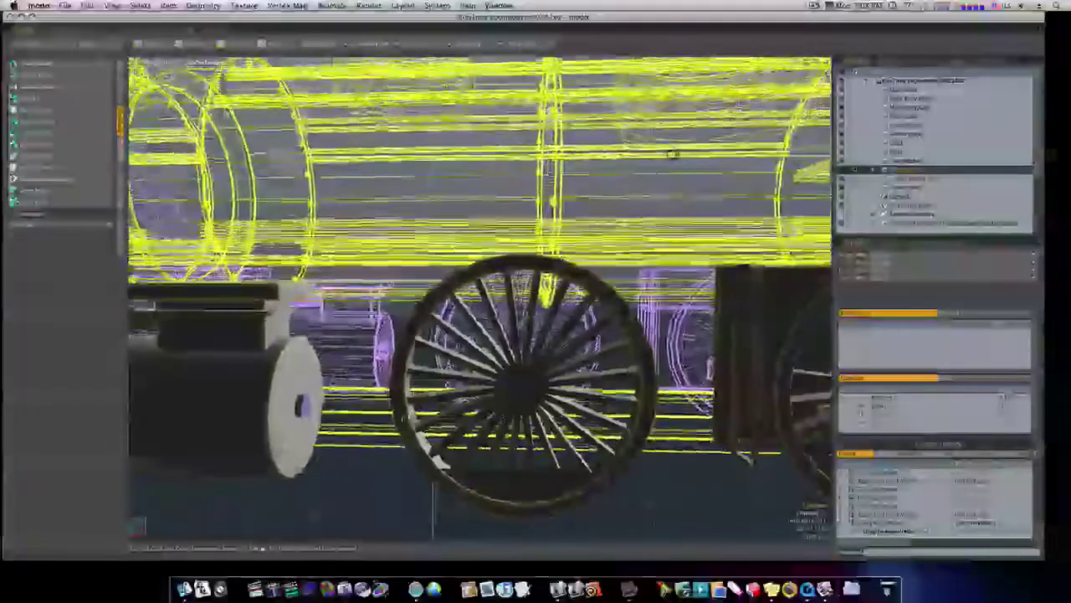
pyautogui.keyDown('alt'); pyautogui.moveTo(673, 154); pyautogui.dragTo(669, 157); pyautogui.keyUp('alt')
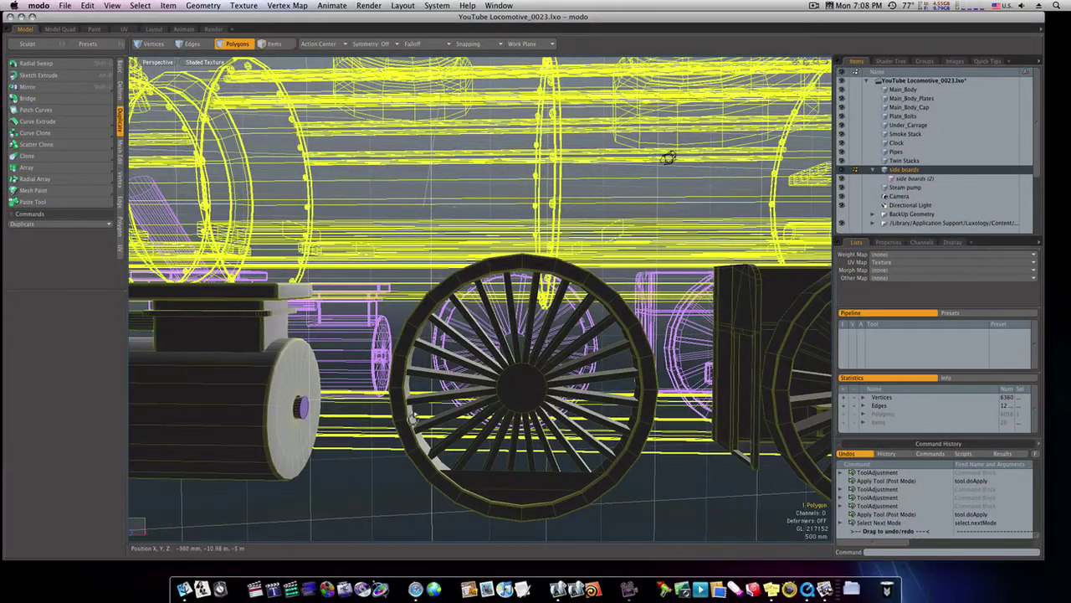
pyautogui.keyDown('ctrl'); pyautogui.keyDown('alt'); pyautogui.moveTo(415, 417); pyautogui.dragTo(388, 417); pyautogui.keyUp('alt'); pyautogui.keyUp('ctrl')
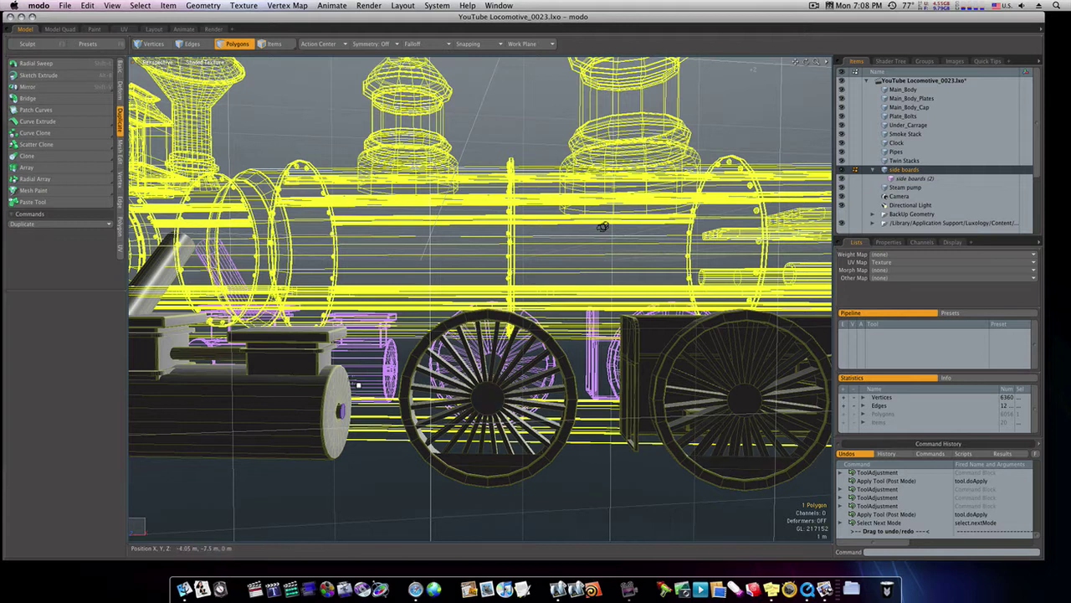
pyautogui.click(119, 67)
pyautogui.click(19, 67)
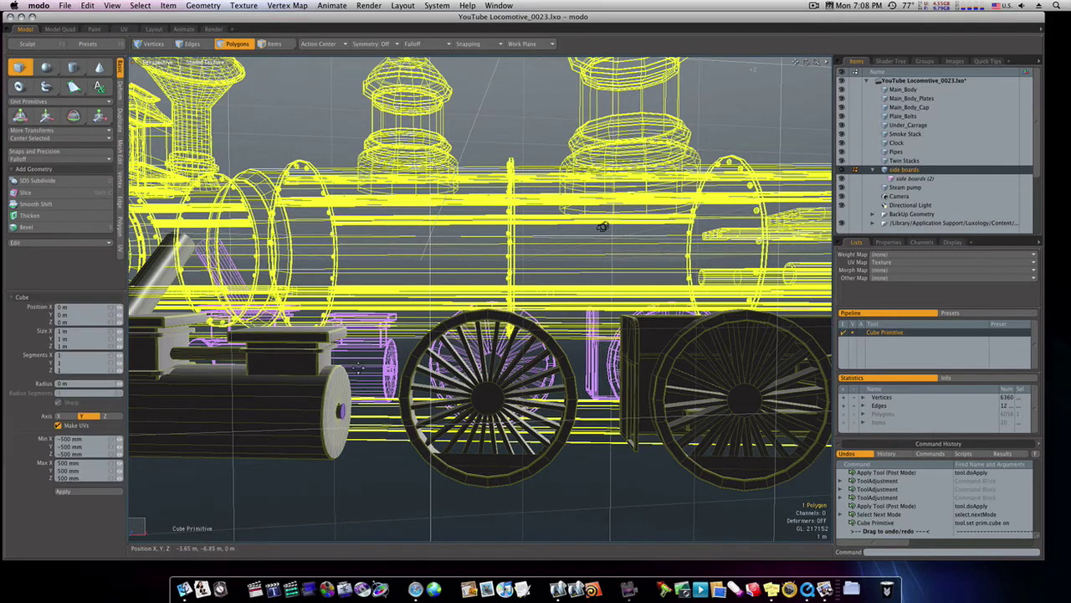
pyautogui.moveTo(384, 388); pyautogui.dragTo(578, 394)
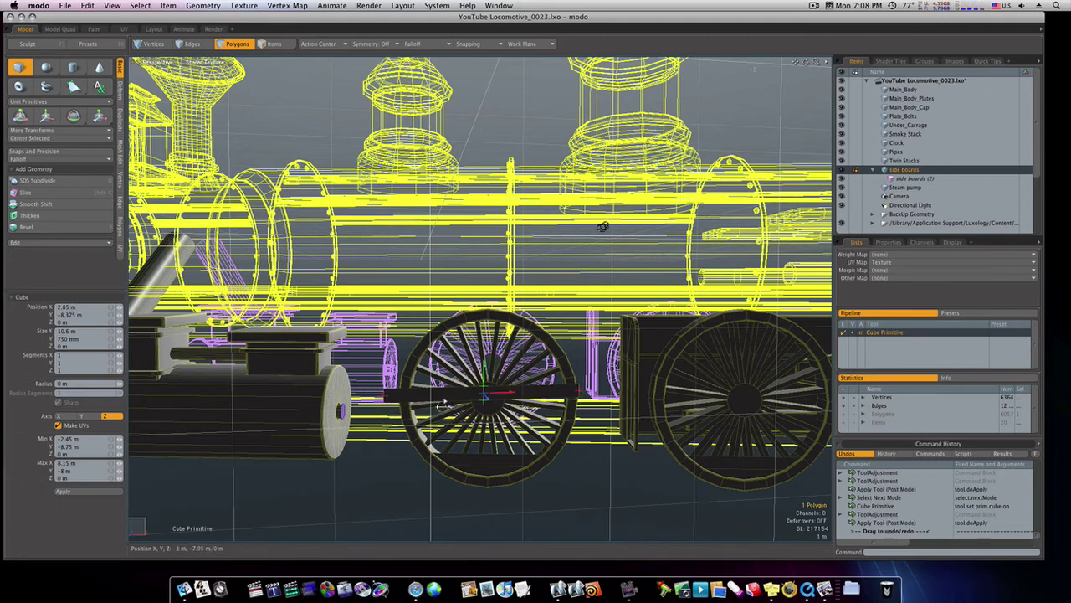
# Step: Adjust the cube into a 700 by 350 mm bar reaching from the piston, centred at about X -350 mm, Y -10.2 m, Z -4.475 m
pyautogui.keyDown('alt'); pyautogui.moveTo(442, 405); pyautogui.dragTo(487, 389); pyautogui.keyUp('alt')
pyautogui.keyDown('alt'); pyautogui.moveTo(678, 201); pyautogui.dragTo(602, 256); pyautogui.keyUp('alt')
pyautogui.moveTo(503, 384); pyautogui.dragTo(718, 205)
pyautogui.moveTo(421, 390); pyautogui.dragTo(452, 366)
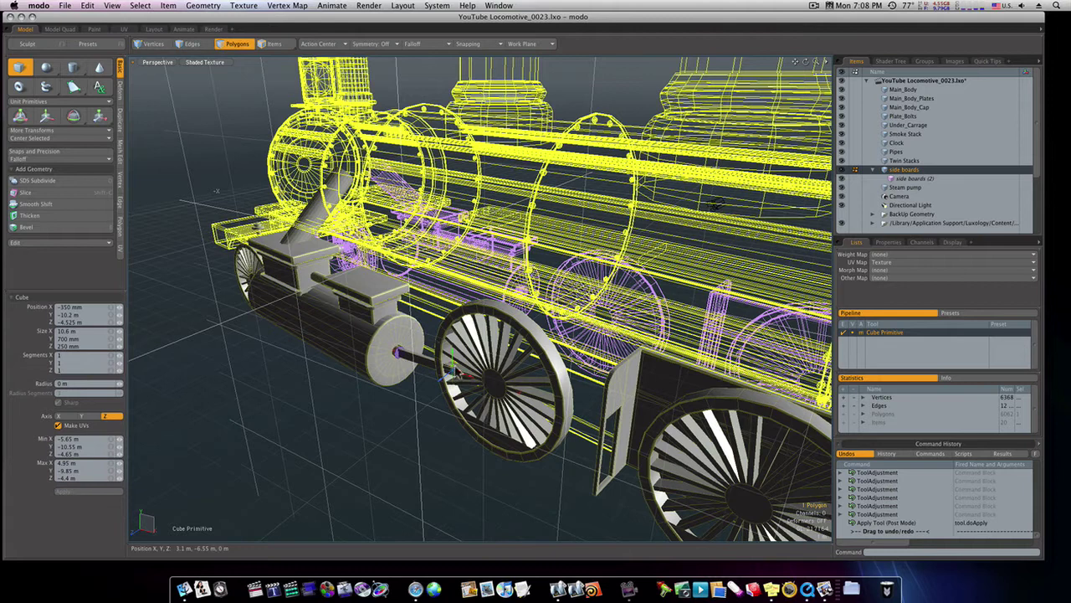
pyautogui.scroll(5, 455, 378)
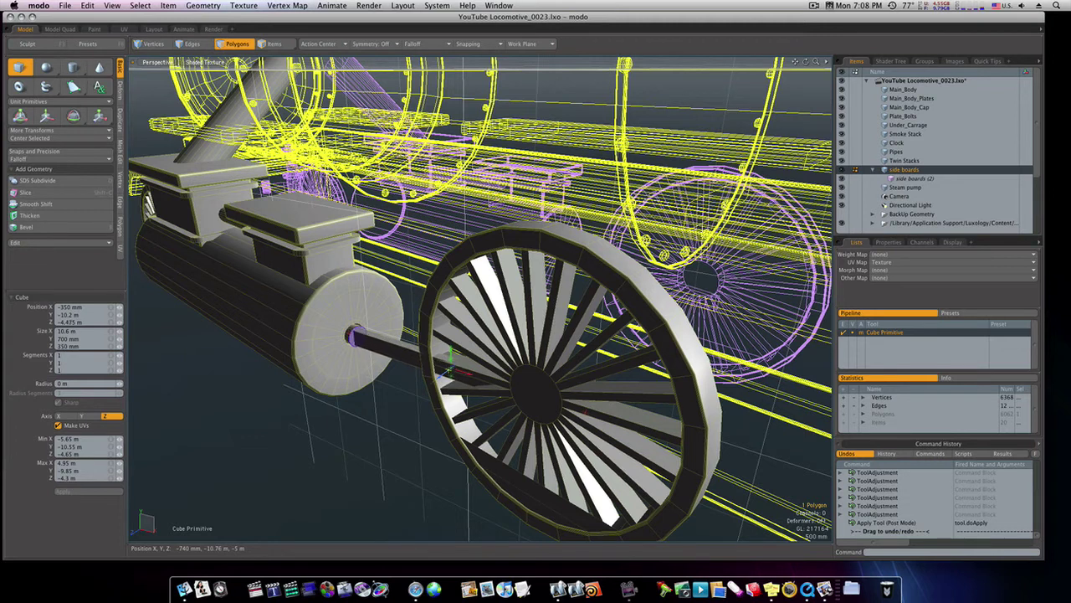
pyautogui.moveTo(441, 376); pyautogui.dragTo(438, 377)
pyautogui.scroll(-3, 449, 378)
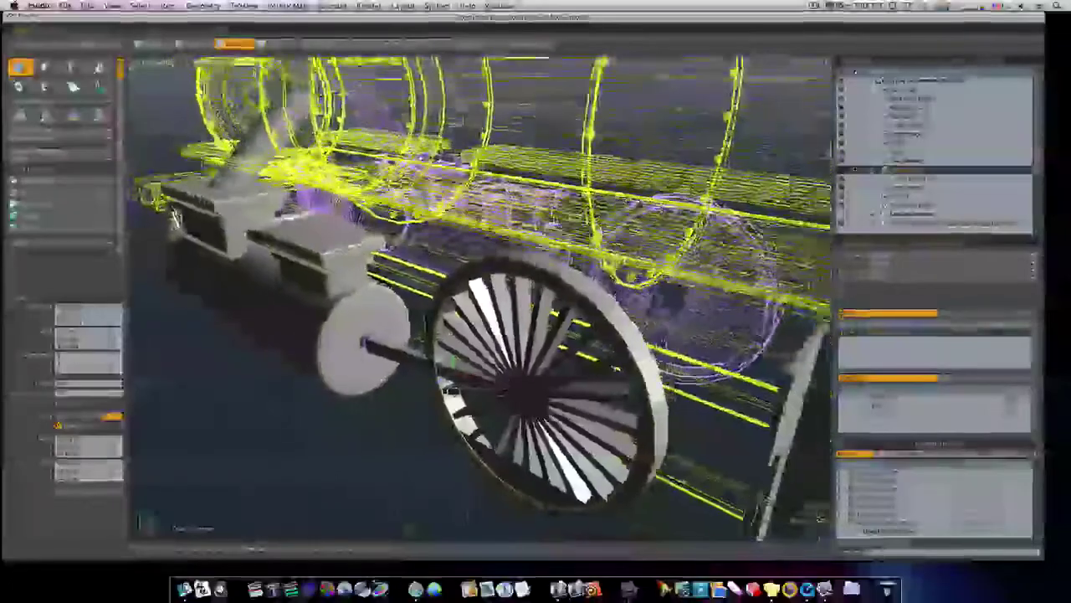
pyautogui.keyDown('alt'); pyautogui.moveTo(441, 398); pyautogui.dragTo(358, 338); pyautogui.keyUp('alt')
pyautogui.press('space')
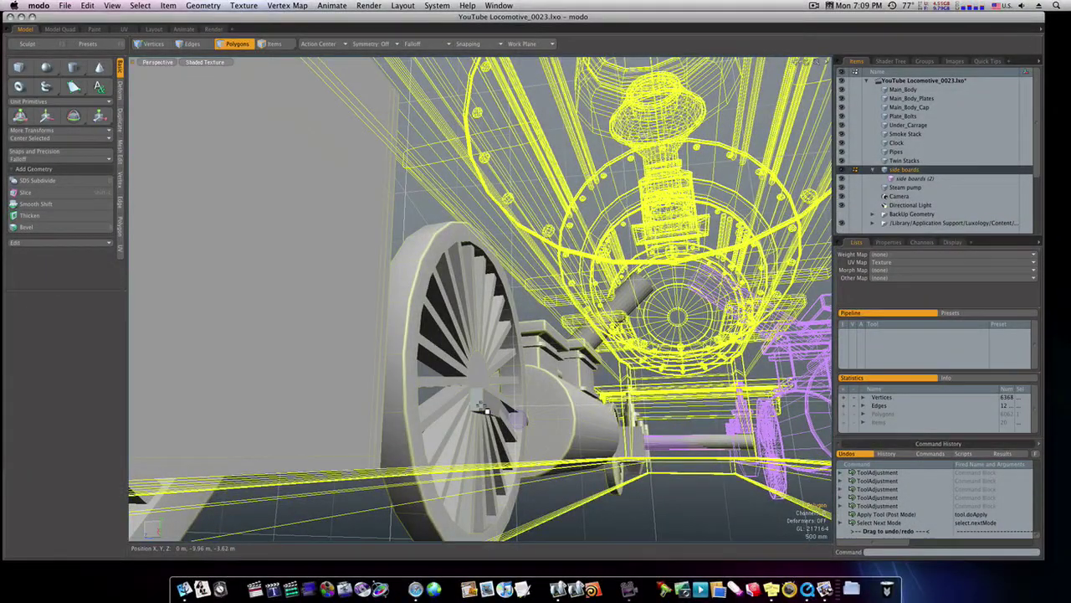
# Step: Select the bar's rear end face and move it outward about 2.14 m along Z to clear the wheel
pyautogui.click(485, 408)
pyautogui.press('w')
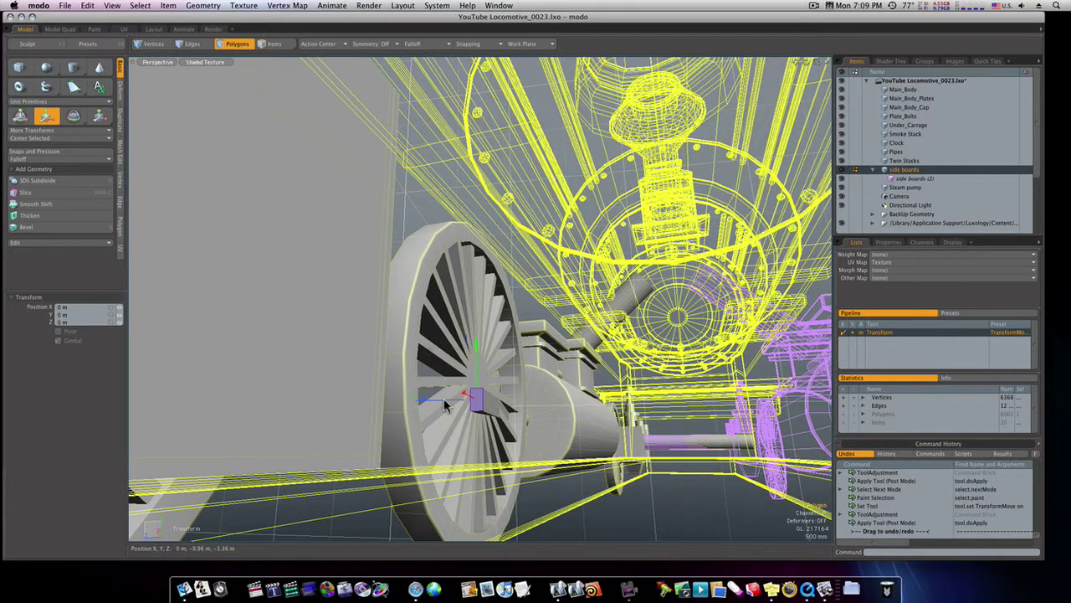
pyautogui.moveTo(444, 405); pyautogui.dragTo(393, 402)
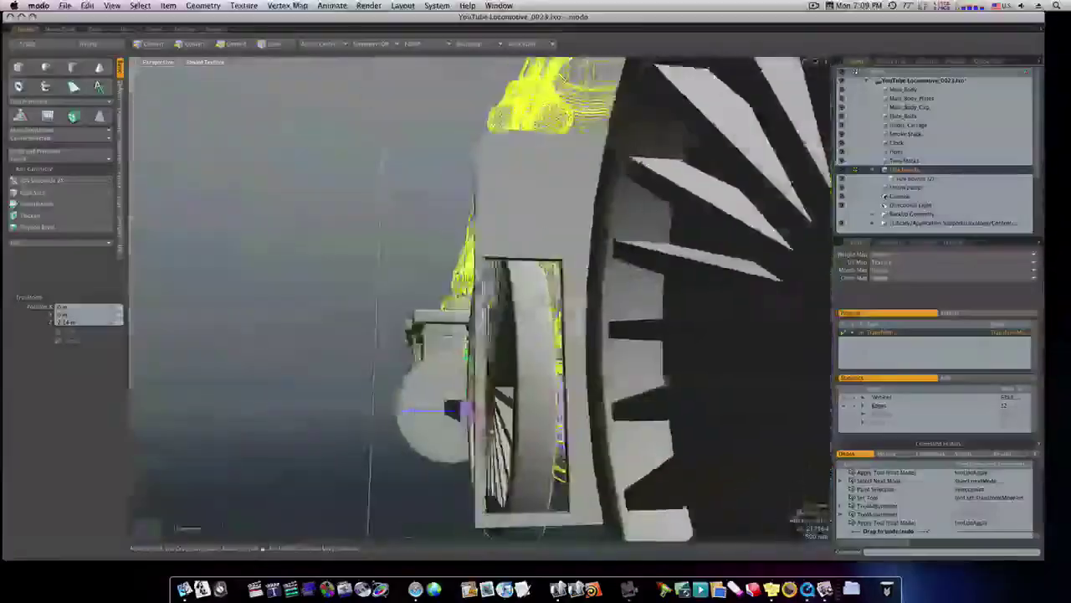
# Step: Move the bar's rear end face forward along X to the wheel hub's edge and raise it about 200 mm along Y
pyautogui.keyDown('alt'); pyautogui.moveTo(393, 402); pyautogui.dragTo(460, 485); pyautogui.keyUp('alt')
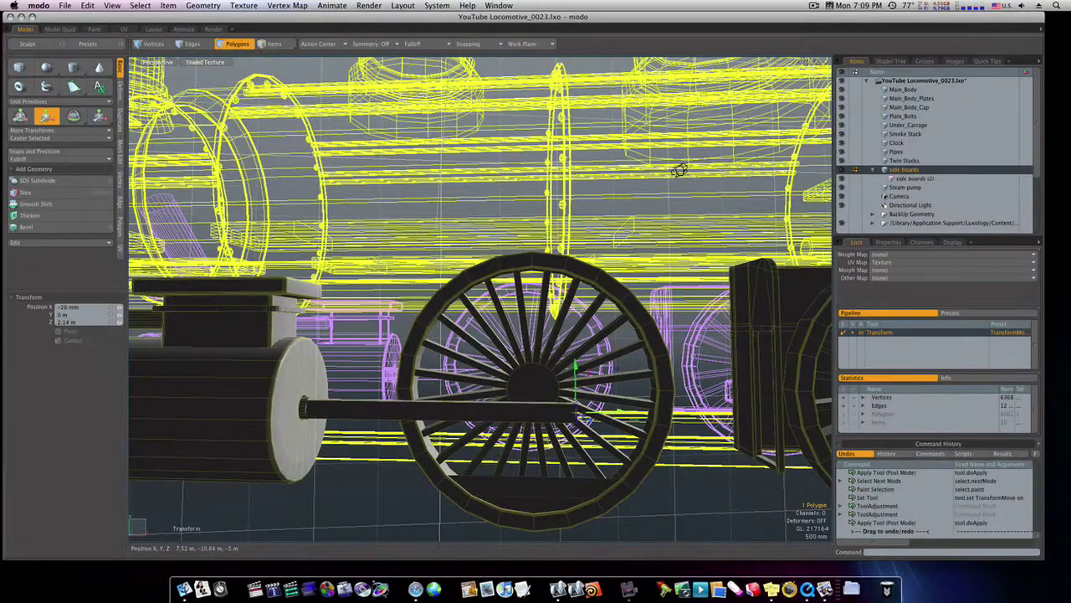
pyautogui.moveTo(586, 415); pyautogui.dragTo(538, 385)
pyautogui.moveTo(571, 396); pyautogui.dragTo(545, 378)
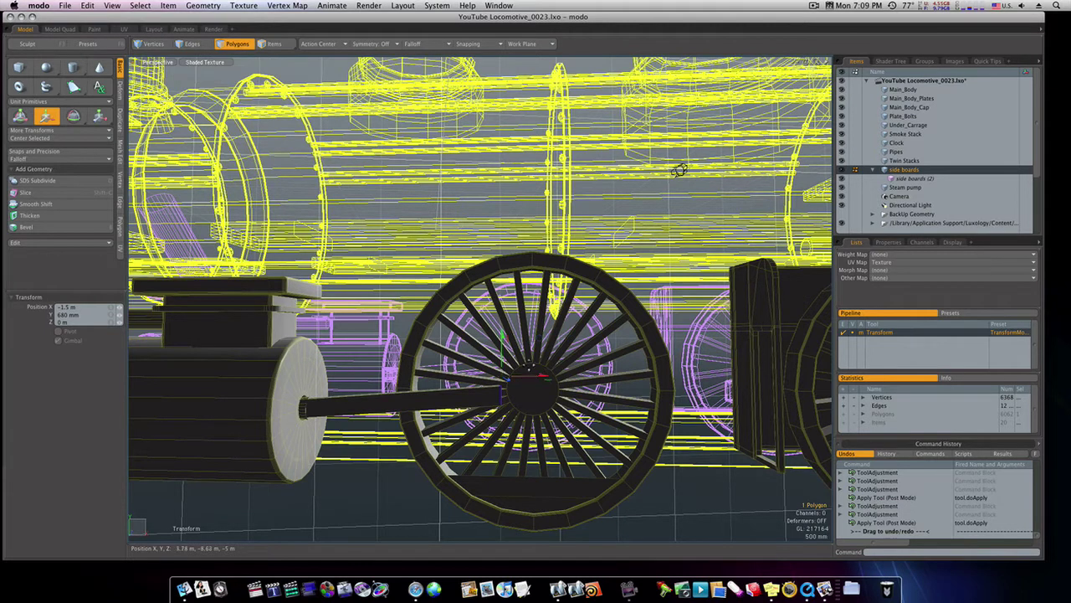
pyautogui.moveTo(504, 336); pyautogui.dragTo(504, 349)
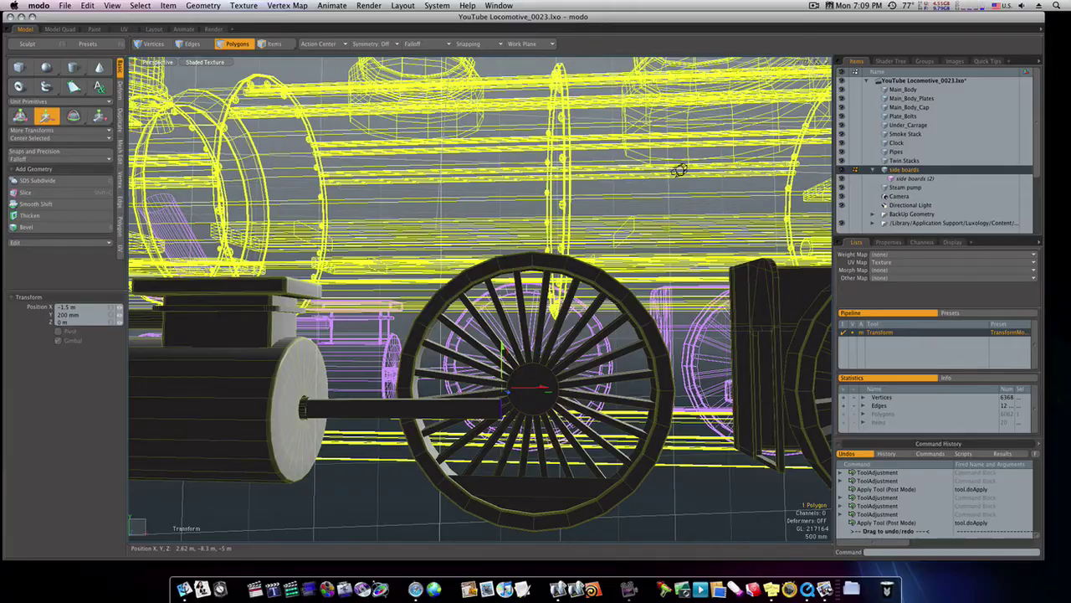
# Step: Select the whole bar and scale it to about 63% along Z
pyautogui.keyDown('alt'); pyautogui.moveTo(679, 170); pyautogui.dragTo(645, 175); pyautogui.keyUp('alt')
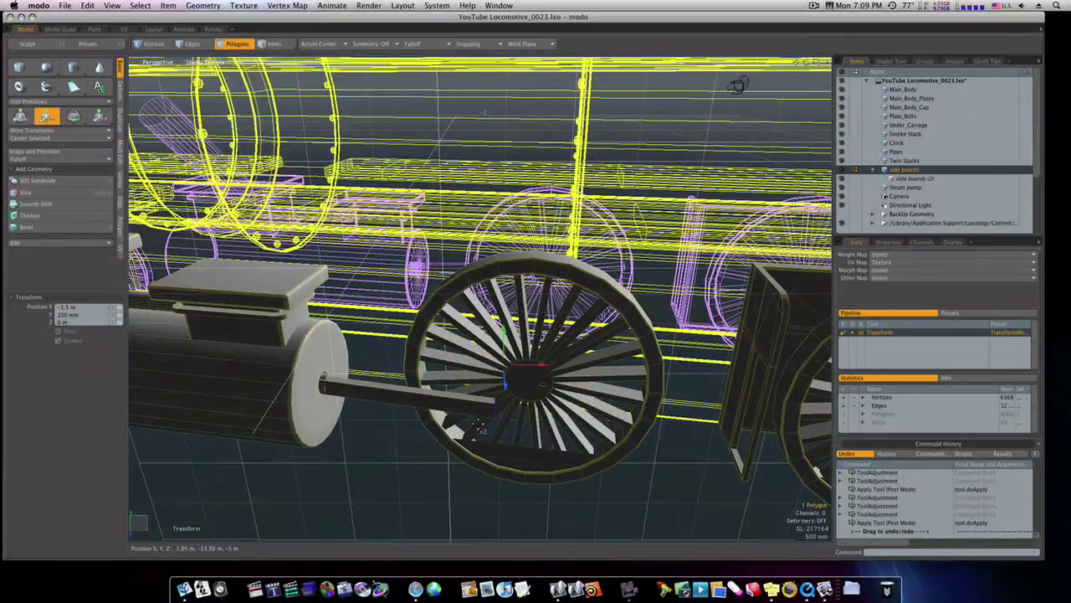
pyautogui.click(456, 405)
pyautogui.doubleClick(456, 404)
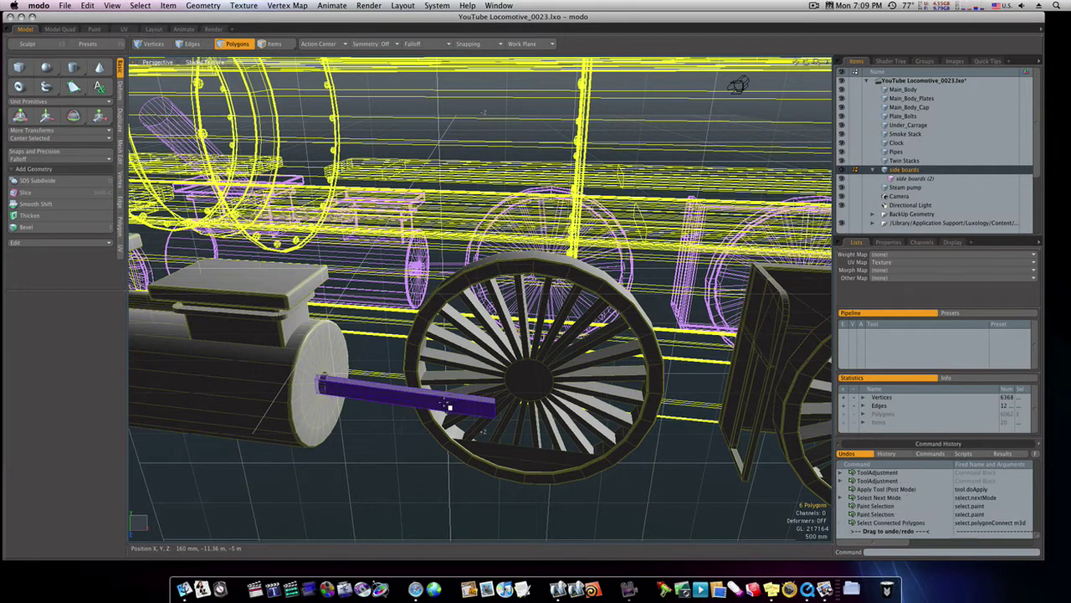
pyautogui.press('r')
pyautogui.moveTo(396, 422); pyautogui.dragTo(396, 420)
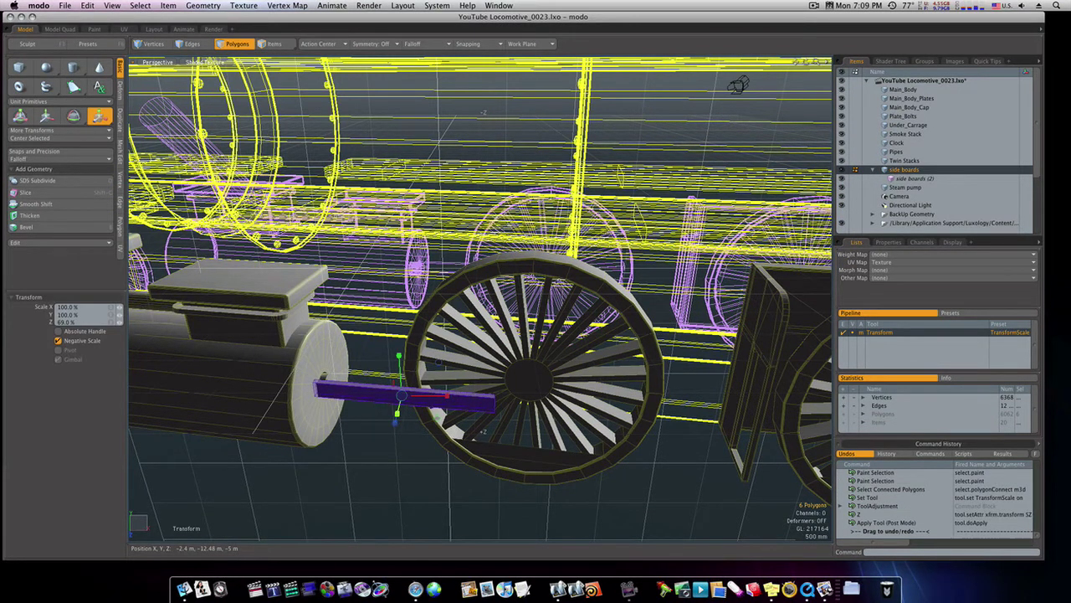
pyautogui.keyDown('alt'); pyautogui.moveTo(404, 418); pyautogui.dragTo(301, 435); pyautogui.keyUp('alt')
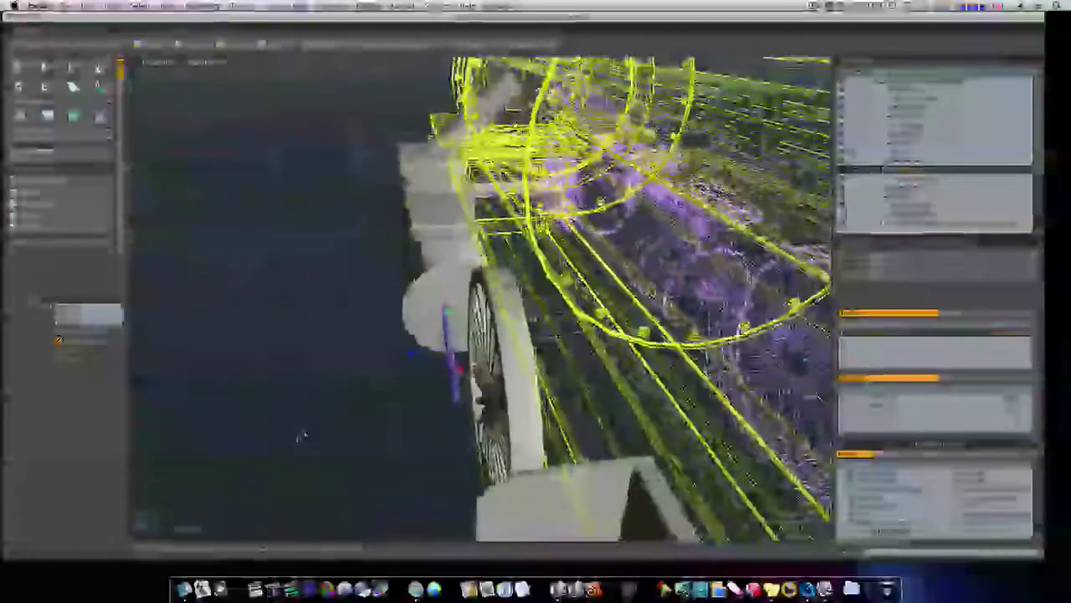
pyautogui.moveTo(411, 353); pyautogui.dragTo(538, 384)
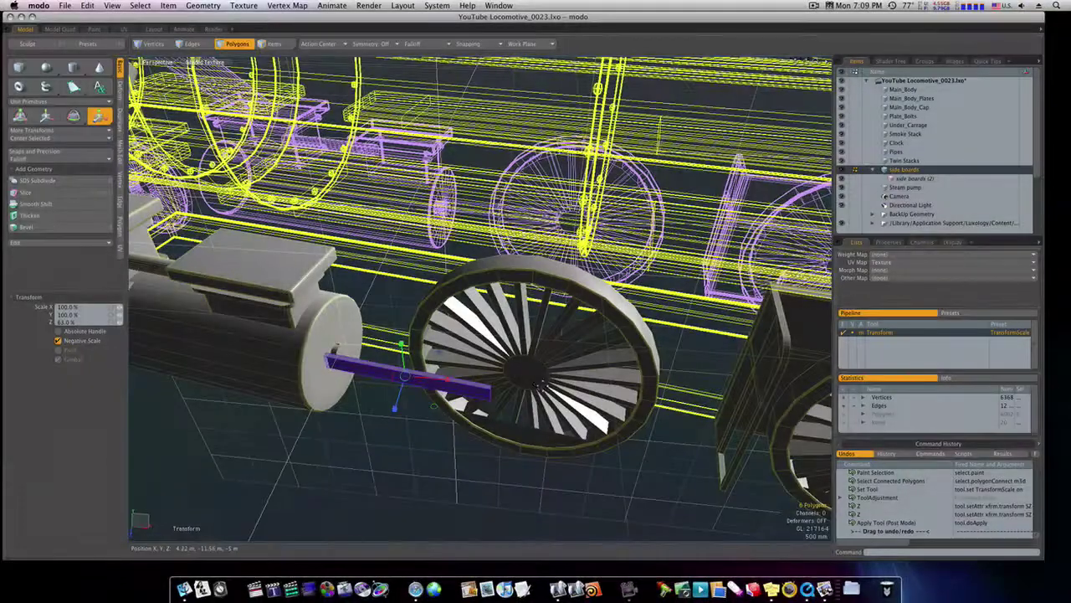
# Step: Move the whole bar about -540 mm along Z to line it up with the piston
pyautogui.press('w')
pyautogui.moveTo(397, 398); pyautogui.dragTo(519, 360)
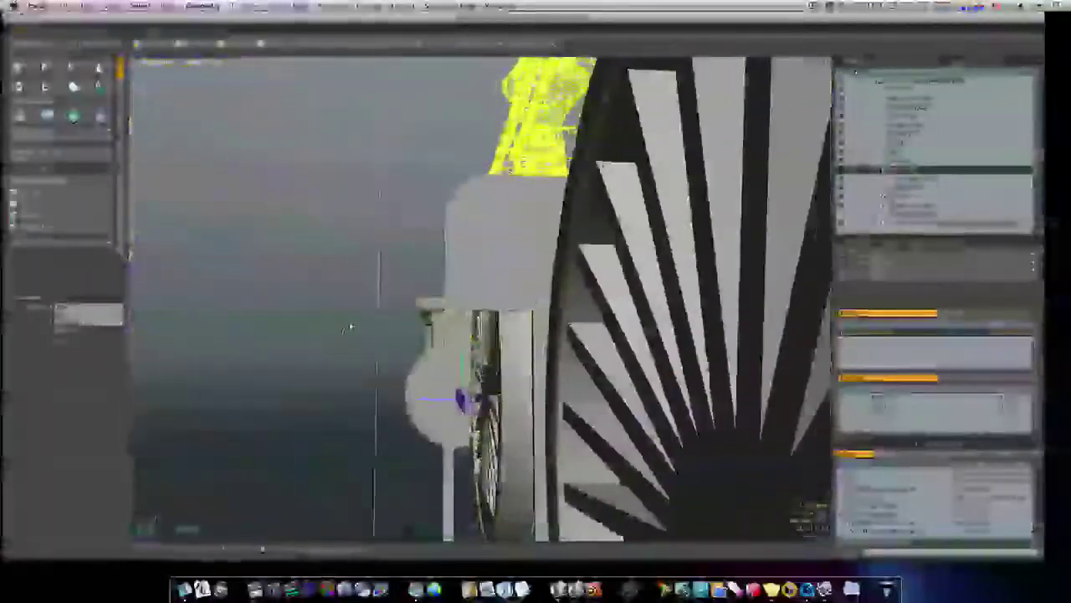
pyautogui.scroll(3, 338, 332)
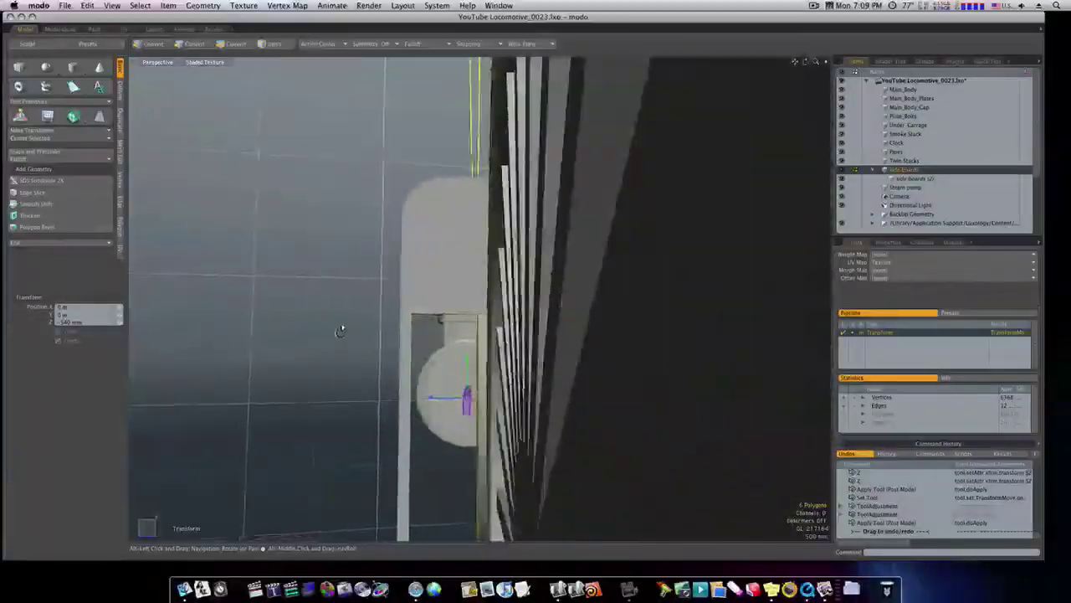
pyautogui.scroll(-3, 354, 330)
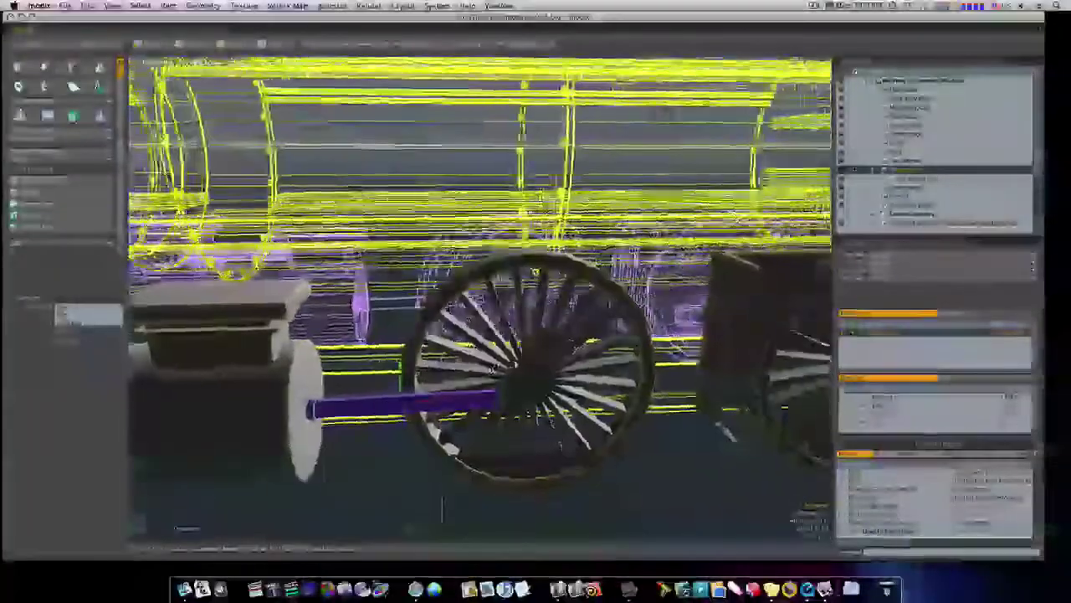
# Step: Set the action center to Automatic and move the bar about -420 mm along X and slightly up into the piston opening
pyautogui.click(326, 44)
pyautogui.click(327, 51)
pyautogui.moveTo(445, 405); pyautogui.dragTo(382, 442)
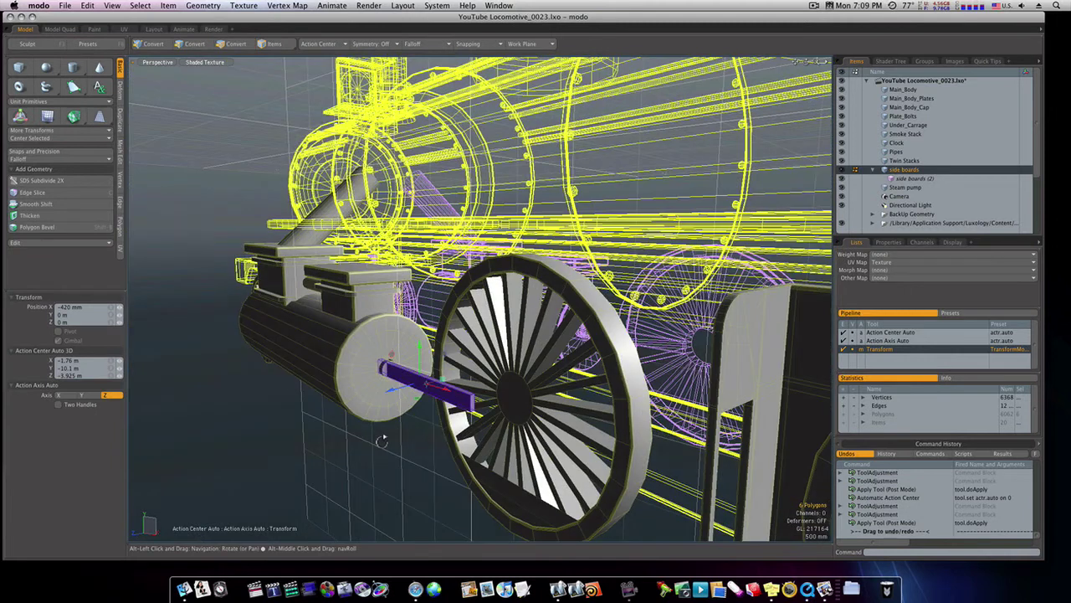
pyautogui.moveTo(419, 369); pyautogui.dragTo(399, 372)
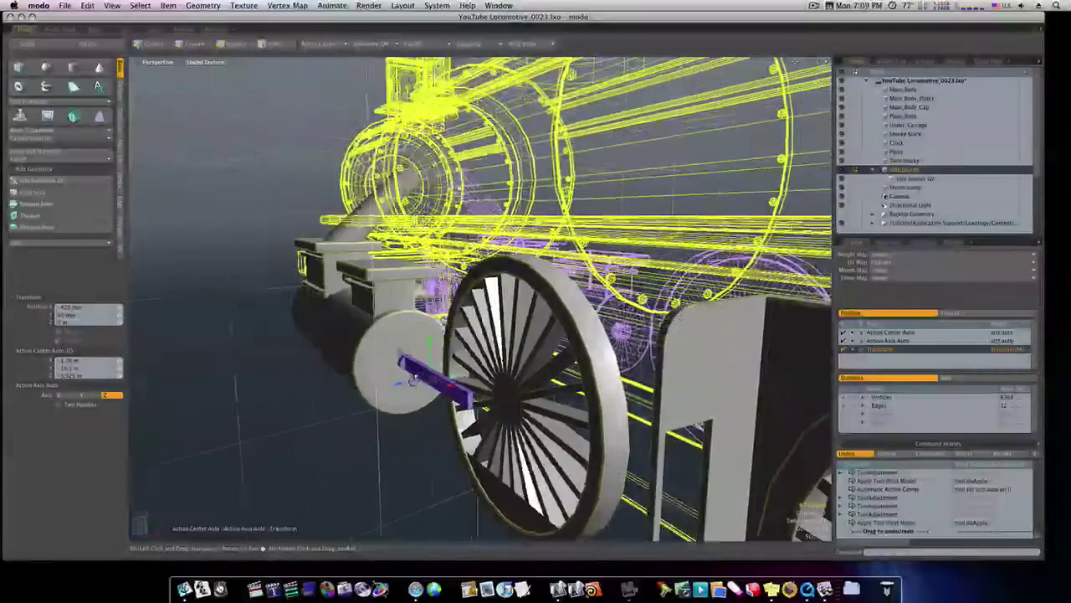
# Step: Select the bar's rear end face and bevel it with an inset of about -436 mm to widen it
pyautogui.press('space')
pyautogui.click(472, 400)
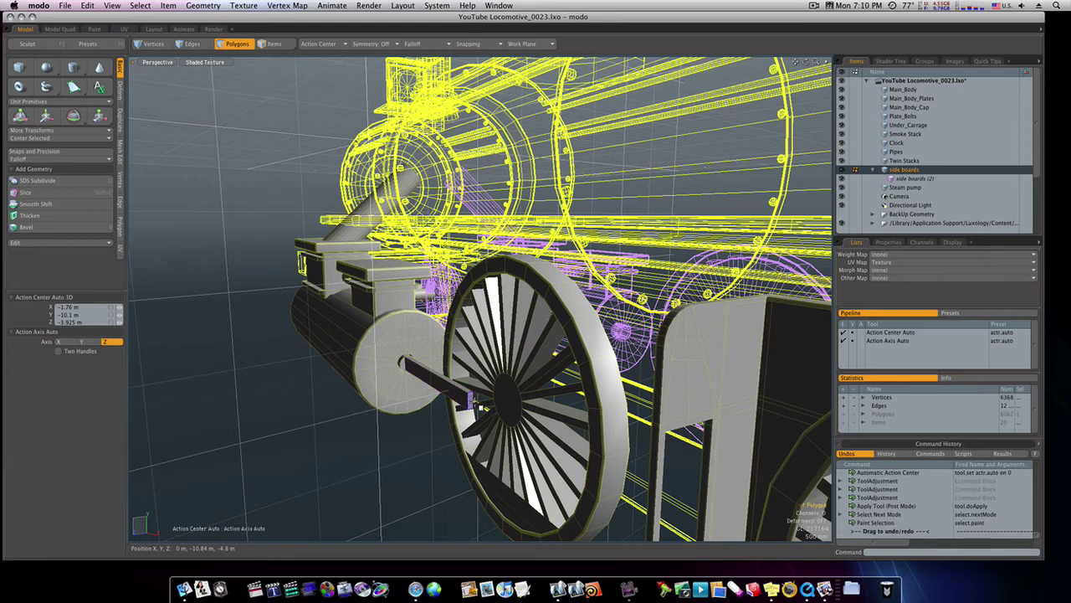
pyautogui.press('b')
pyautogui.click(481, 406)
pyautogui.keyDown('shift'); pyautogui.moveTo(505, 391); pyautogui.dragTo(507, 391); pyautogui.keyUp('shift')
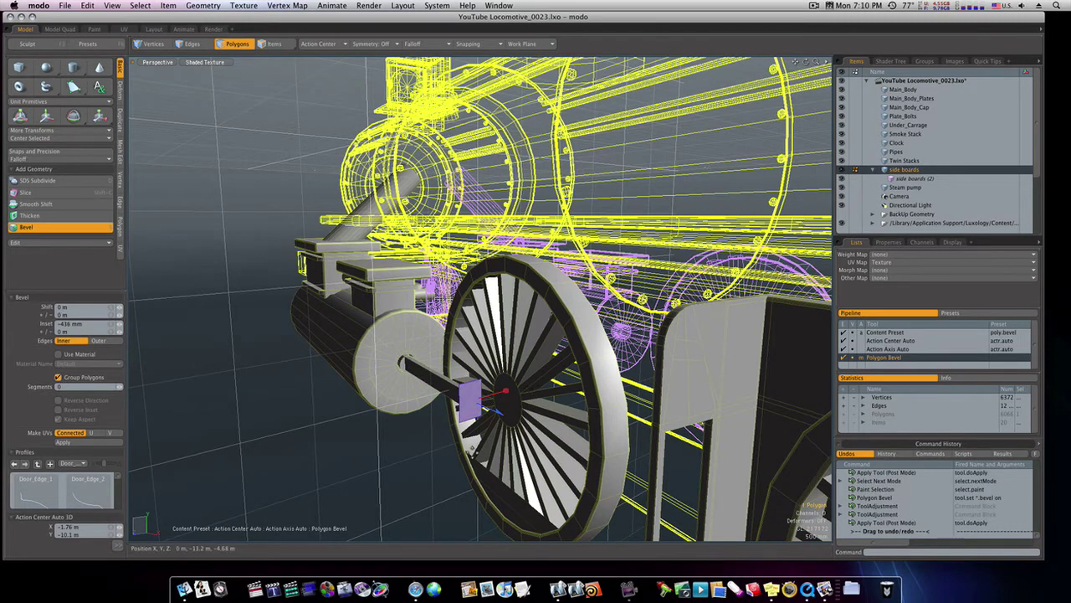
# Step: Bevel the widened end face again with a shift of about 1.605 m to form a block in front of the hub
pyautogui.keyDown('shift'); pyautogui.moveTo(484, 430); pyautogui.dragTo(595, 432); pyautogui.keyUp('shift')
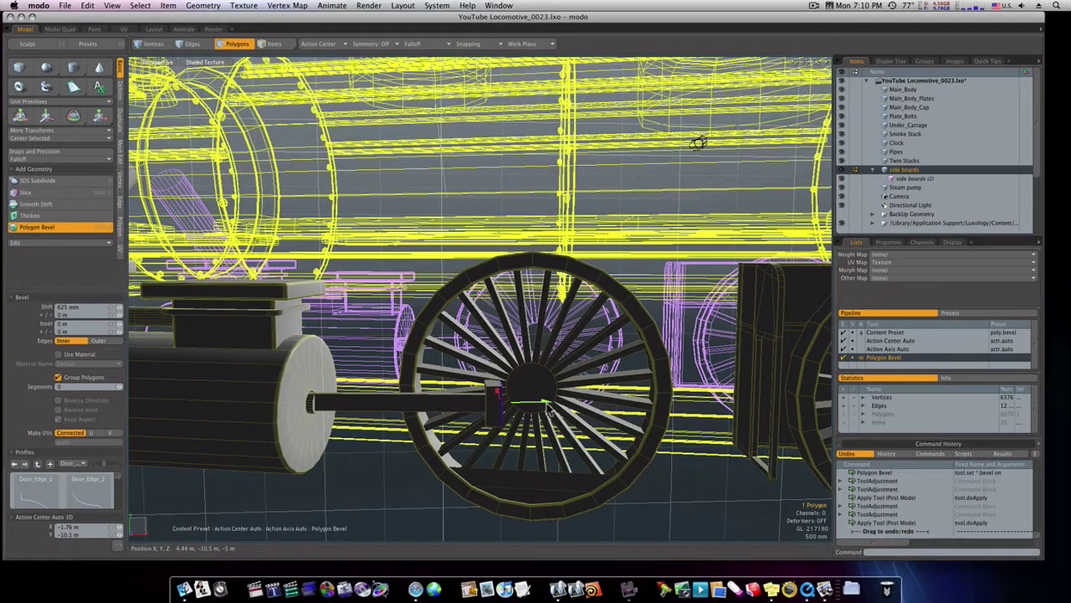
pyautogui.moveTo(547, 405); pyautogui.dragTo(558, 404)
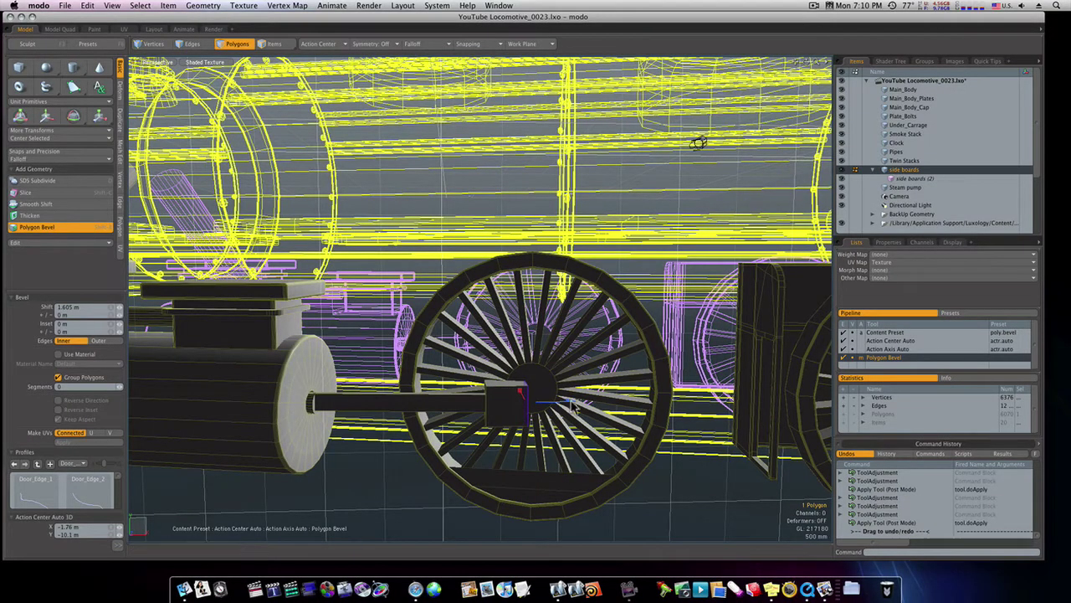
pyautogui.press('space')
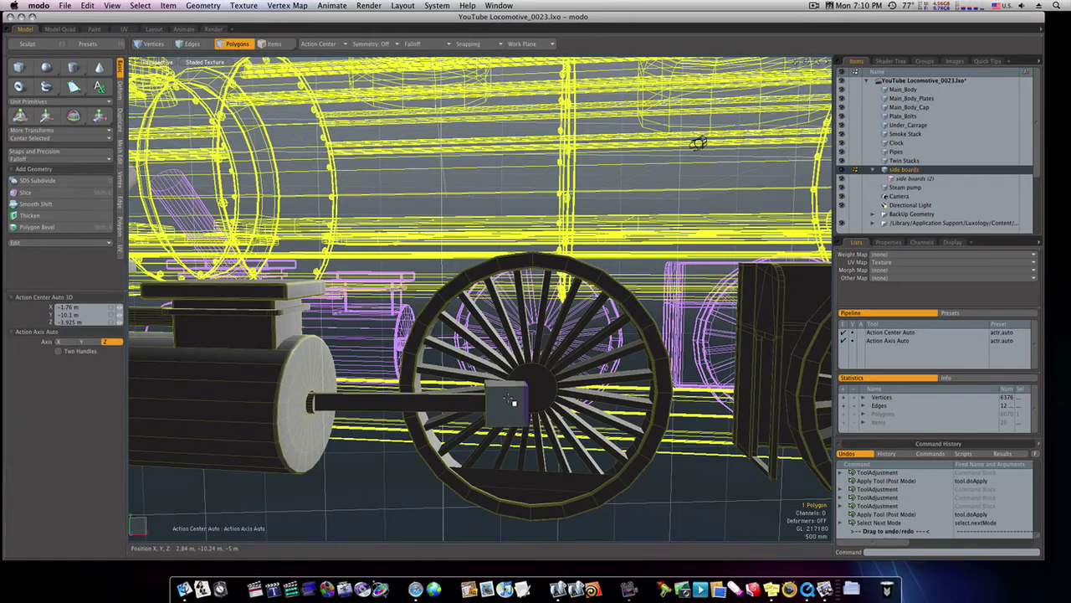
# Step: Select the whole bar with its end block, adjust its position and rotation in front of the hub, and drop the selection
pyautogui.keyDown('alt'); pyautogui.moveTo(508, 399); pyautogui.dragTo(503, 455); pyautogui.keyUp('alt')
pyautogui.doubleClick(512, 411)
pyautogui.press('w')
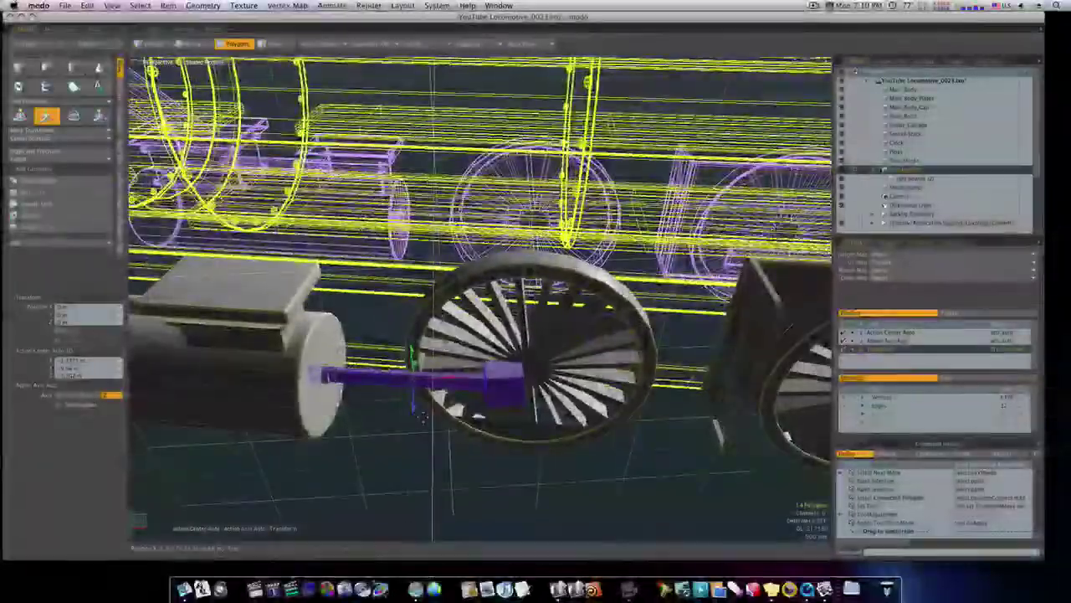
pyautogui.moveTo(412, 407); pyautogui.dragTo(507, 414)
pyautogui.press('e')
pyautogui.press('space')
pyautogui.click(438, 444)
# Step: Bevel the block's rear face with an inset of about 208 mm and scale the inset face down along Y
pyautogui.click(509, 415)
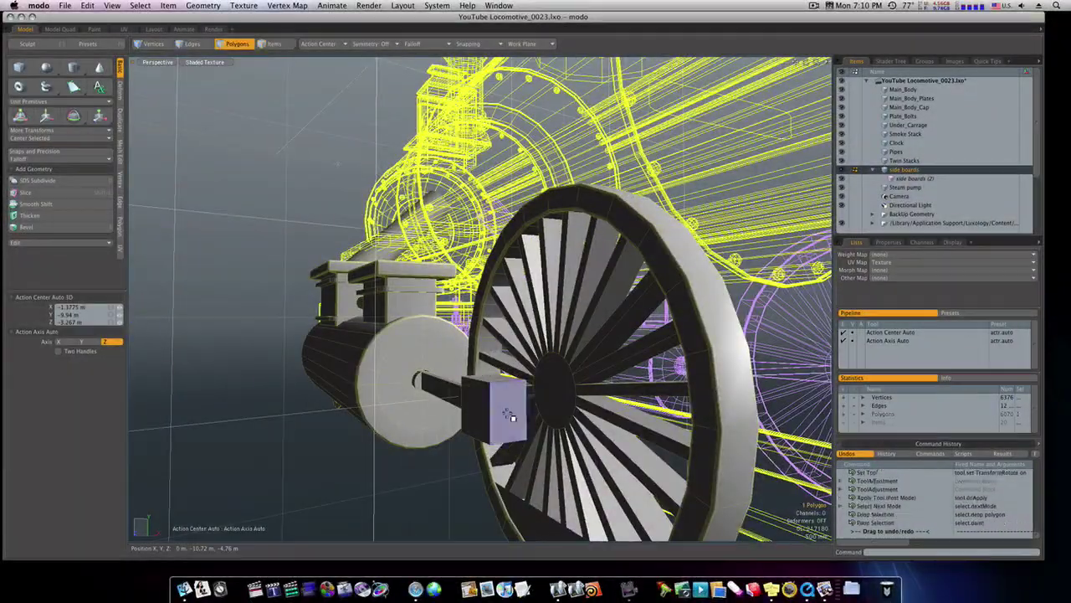
pyautogui.press('b')
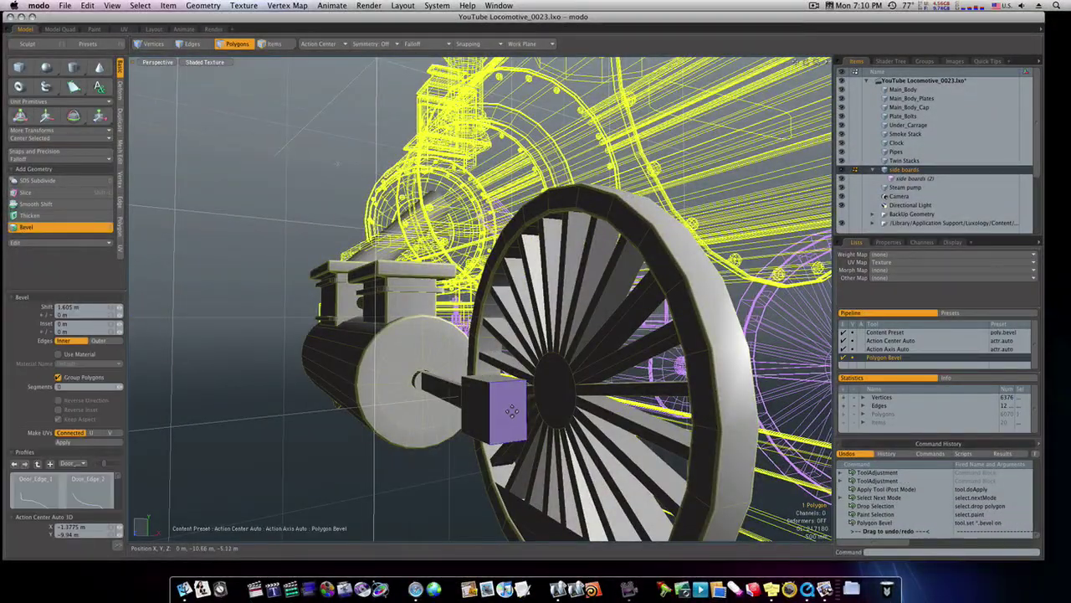
pyautogui.keyDown('shift'); pyautogui.click(517, 414); pyautogui.keyUp('shift')
pyautogui.moveTo(544, 412); pyautogui.dragTo(550, 408)
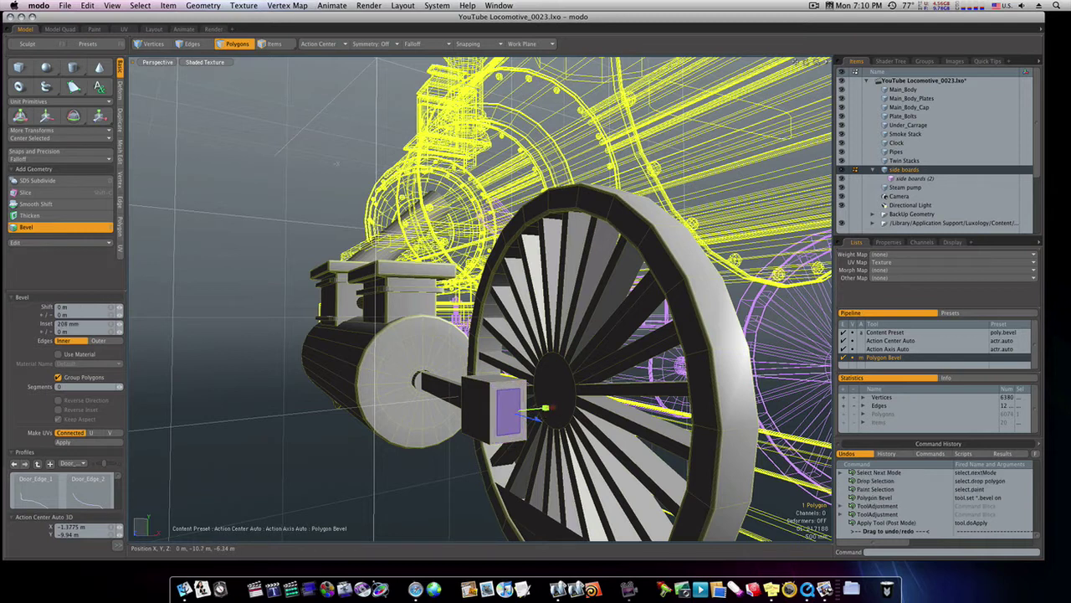
pyautogui.press('r')
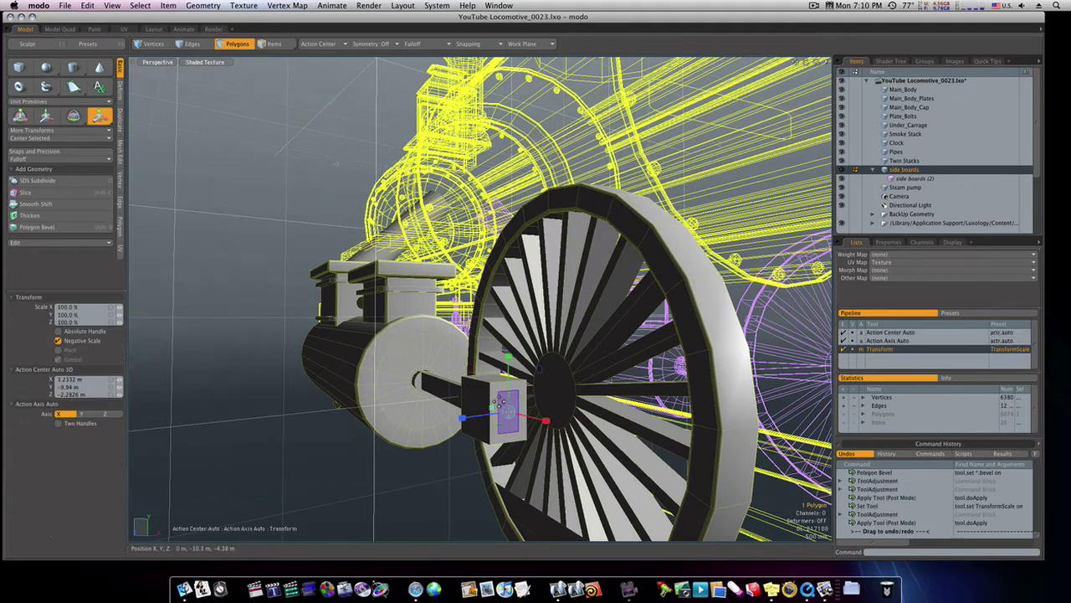
pyautogui.moveTo(509, 357); pyautogui.dragTo(408, 416)
pyautogui.press('space')
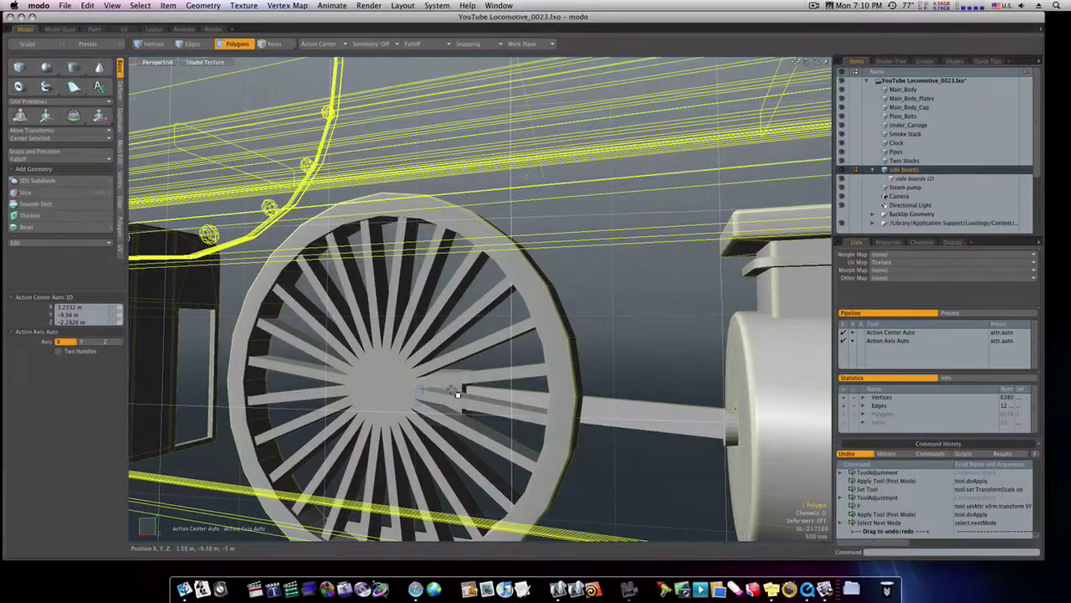
# Step: Bevel the block's wheel-side face with an inset of about 444 mm, then shift it about 1.18 m into the hub
pyautogui.click(459, 392)
pyautogui.press('b')
pyautogui.click(464, 401)
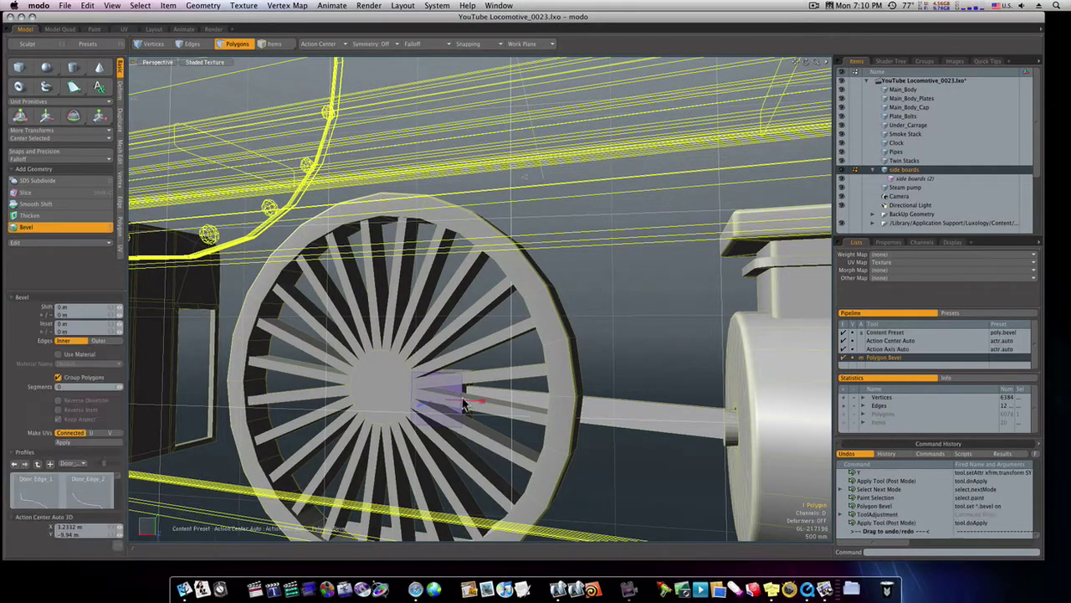
pyautogui.click(482, 401)
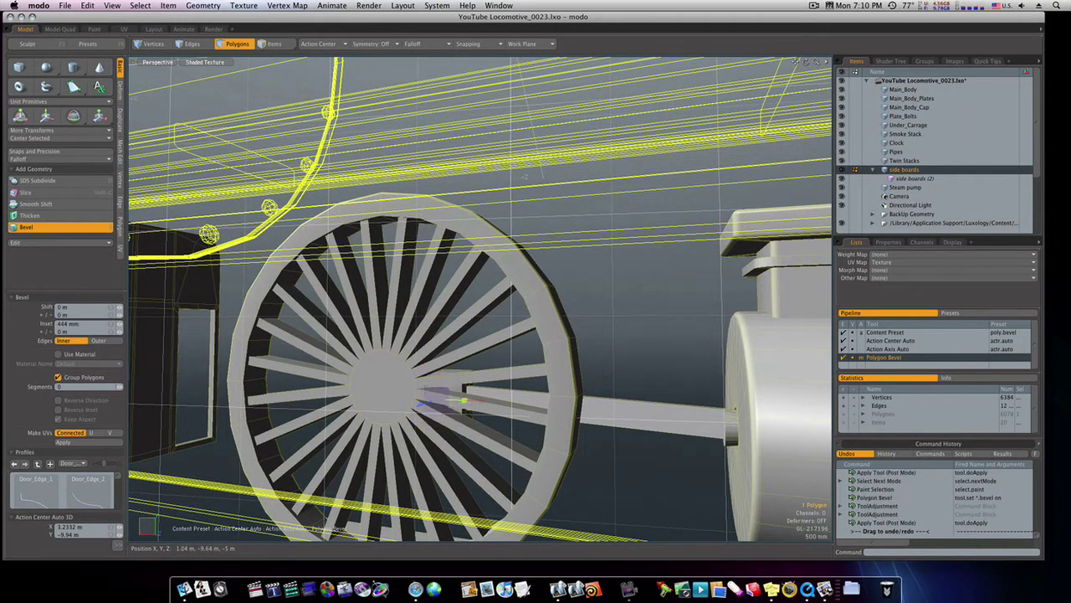
pyautogui.keyDown('shift'); pyautogui.click(437, 413); pyautogui.keyUp('shift')
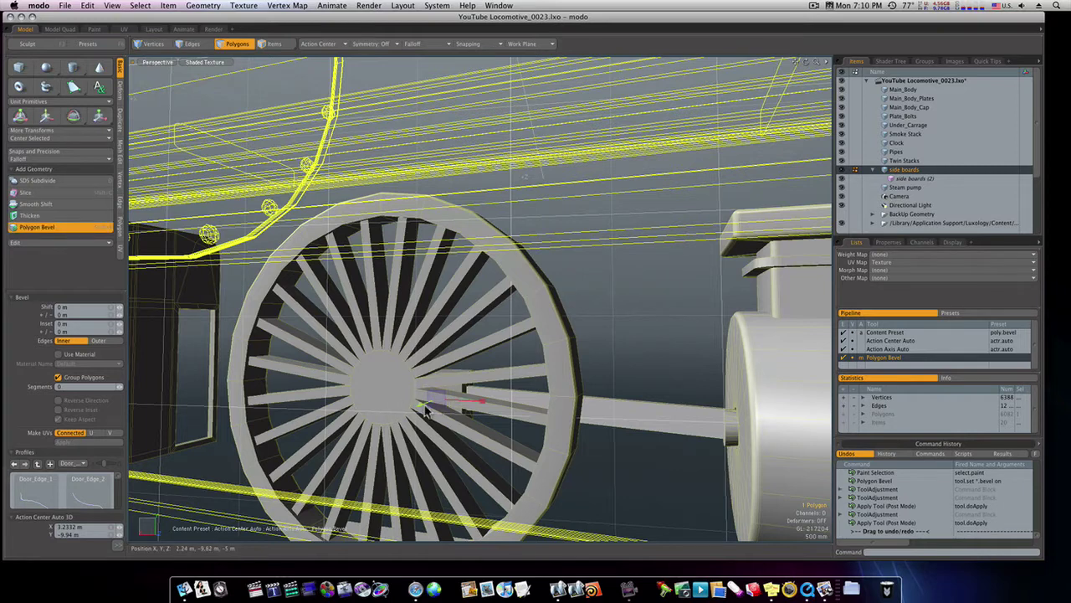
pyautogui.moveTo(416, 407); pyautogui.dragTo(678, 444)
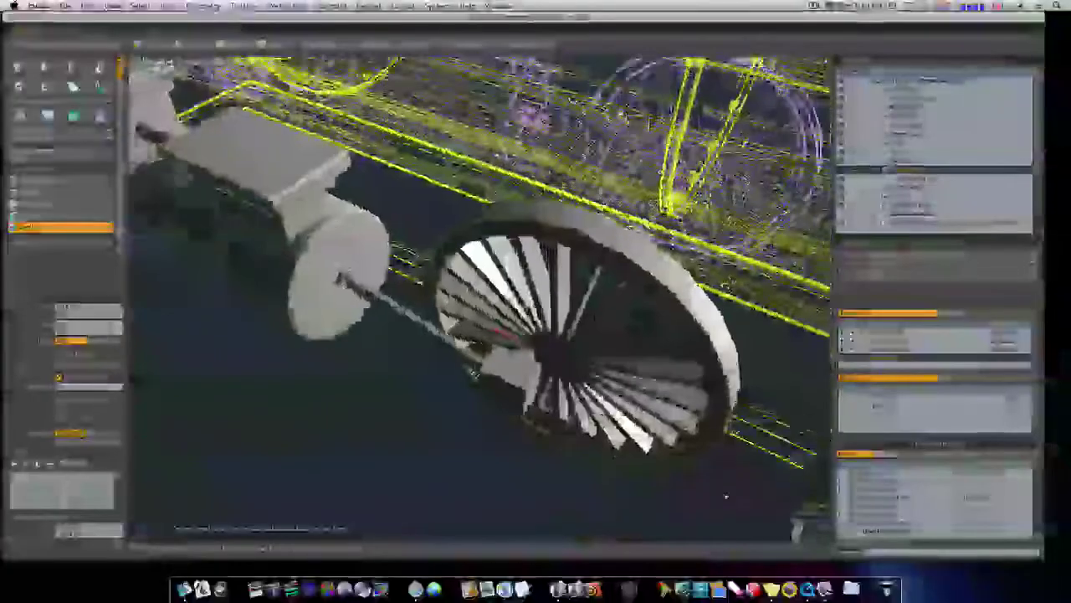
pyautogui.keyDown('alt'); pyautogui.moveTo(728, 502); pyautogui.dragTo(718, 490); pyautogui.keyUp('alt')
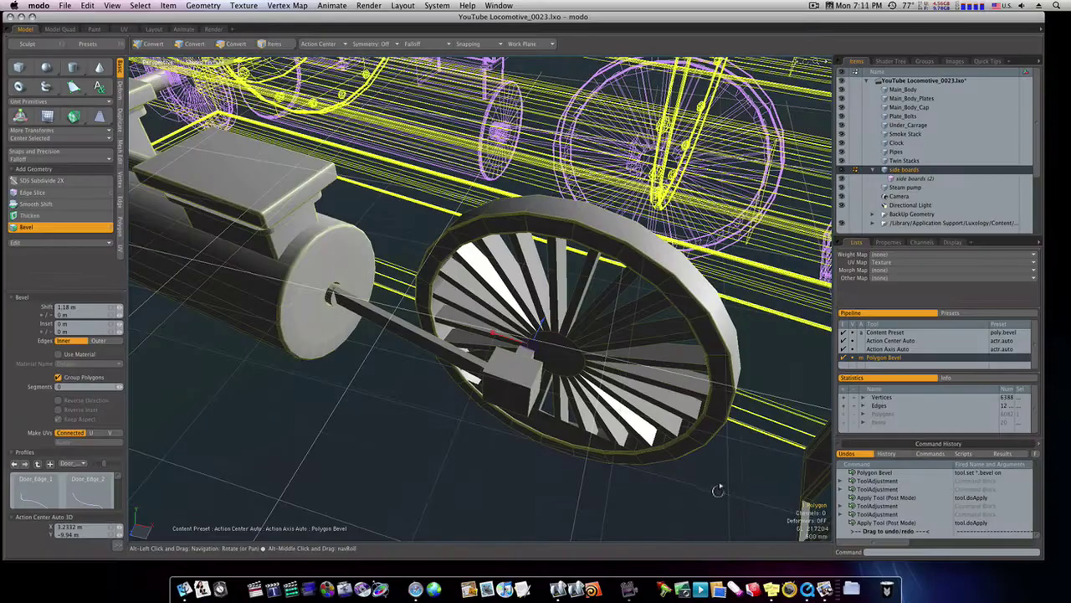
pyautogui.press('space')
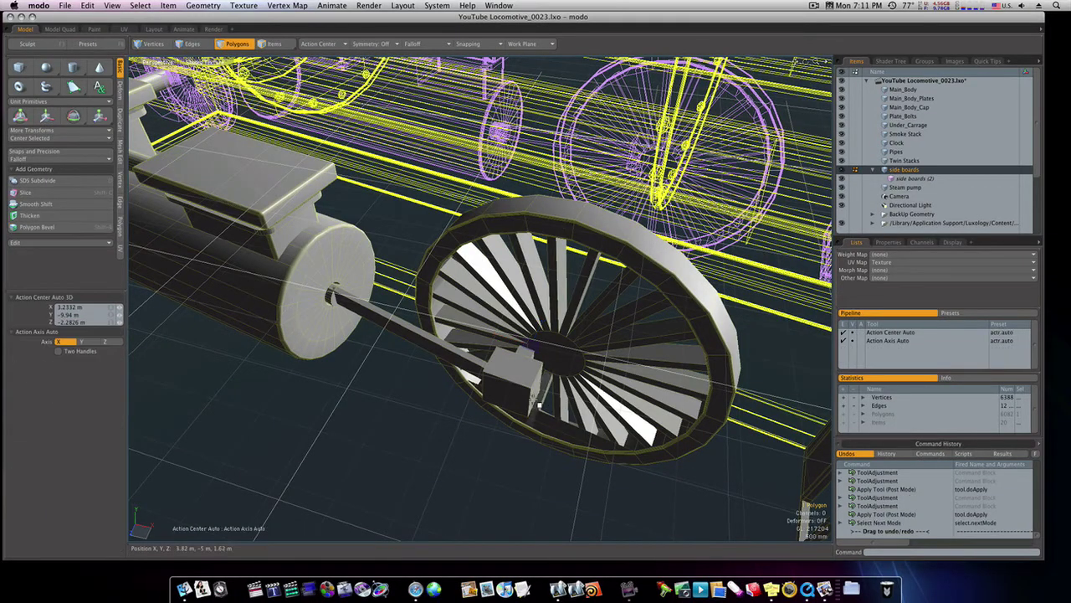
# Step: Select the connected rod, set the action center to Local, and stretch the rod along its length with an X scale
pyautogui.doubleClick(519, 390)
pyautogui.press('r')
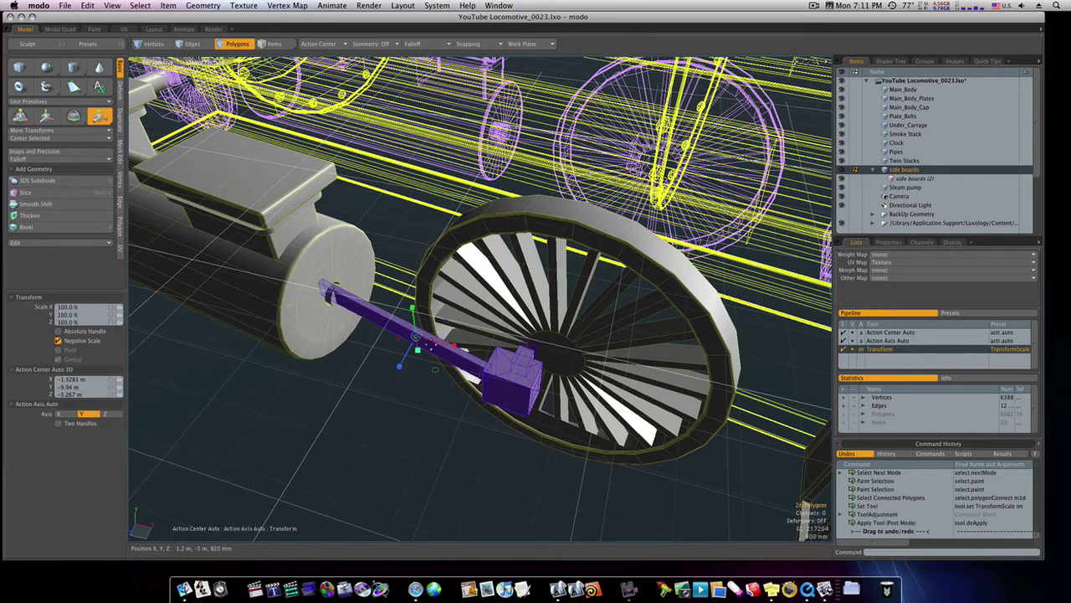
pyautogui.click(320, 43)
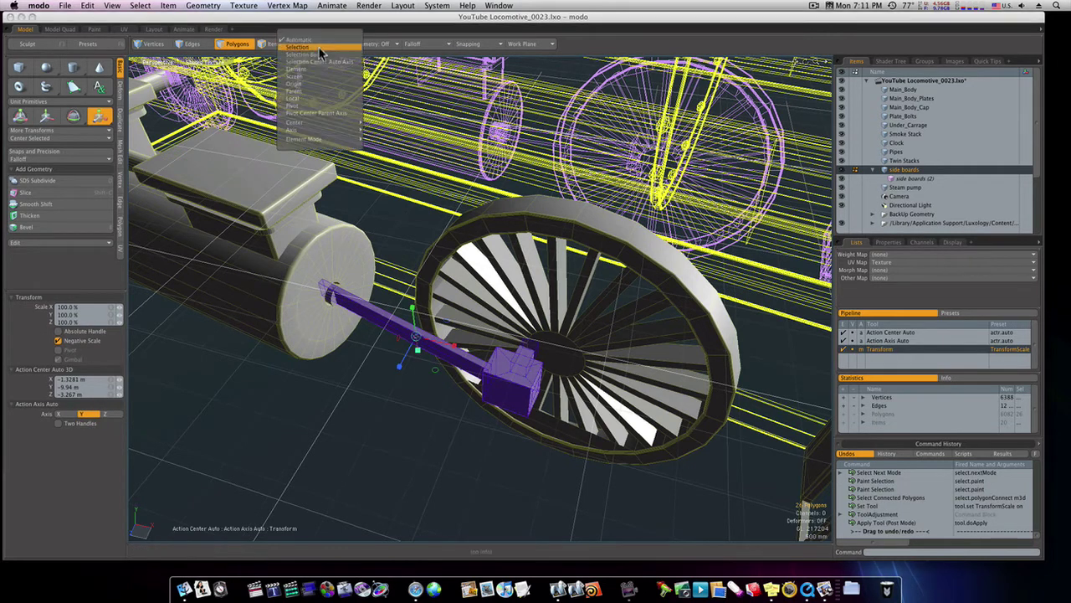
pyautogui.click(323, 104)
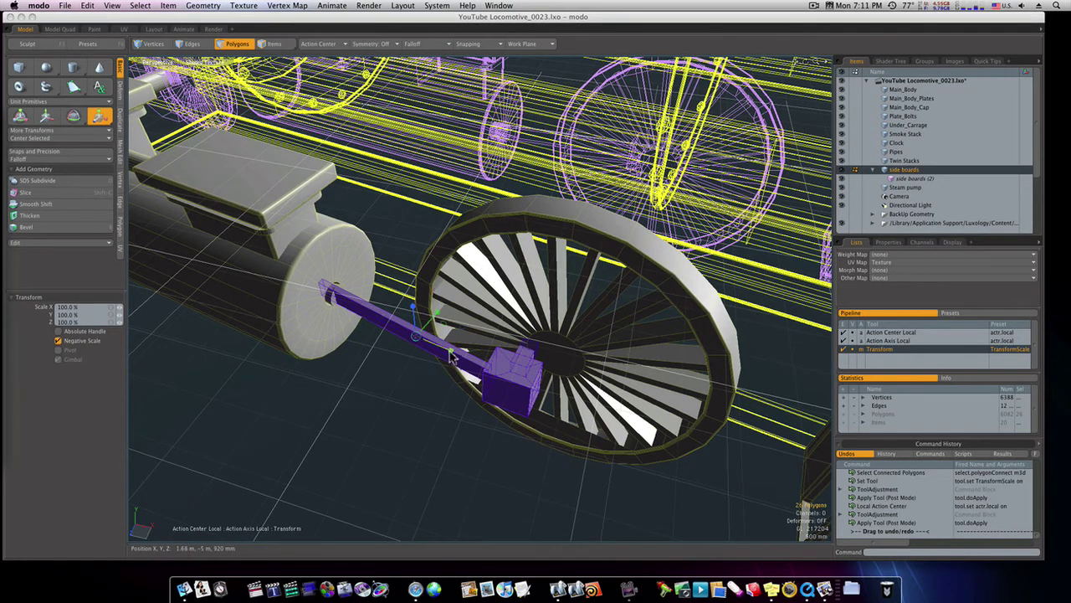
pyautogui.moveTo(450, 352); pyautogui.dragTo(459, 354)
pyautogui.press('space')
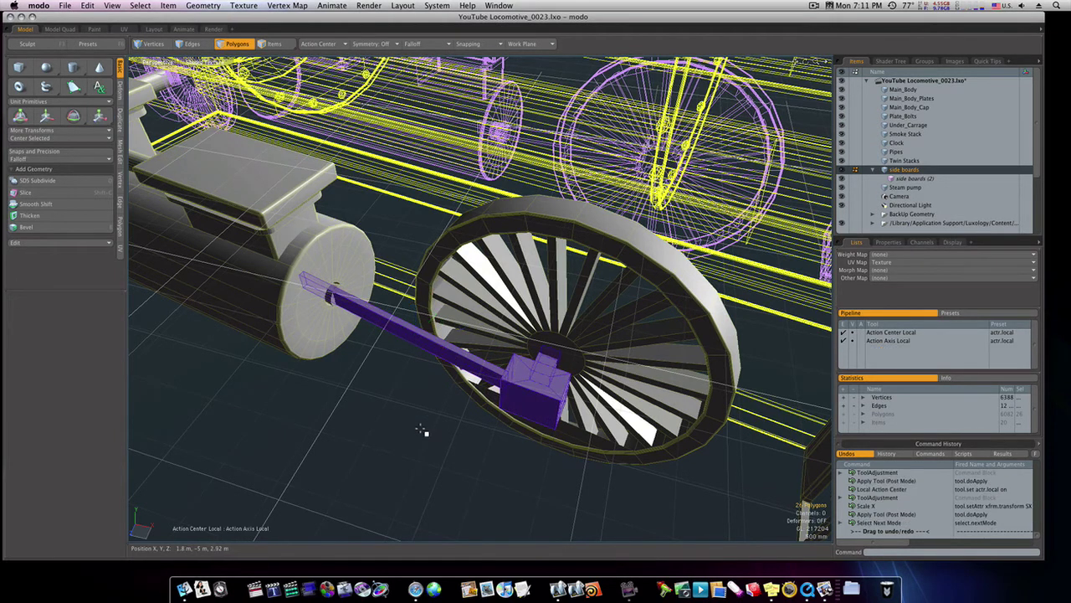
pyautogui.click(425, 432)
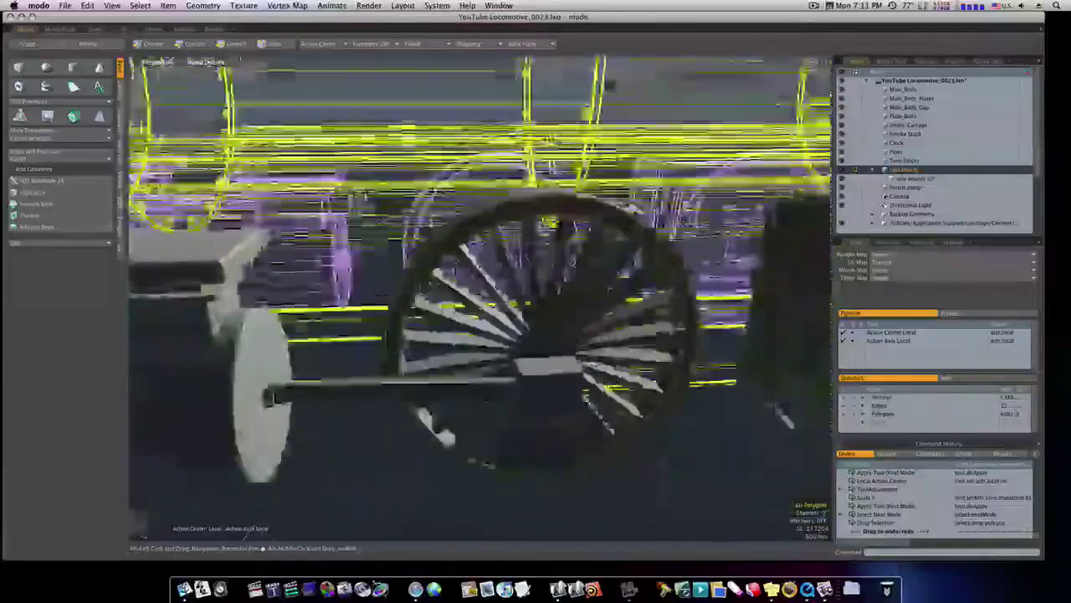
# Step: Reselect the connected rod and rotate it slightly about its local center between the cylinder and the wheel hub
pyautogui.scroll(3, 661, 186)
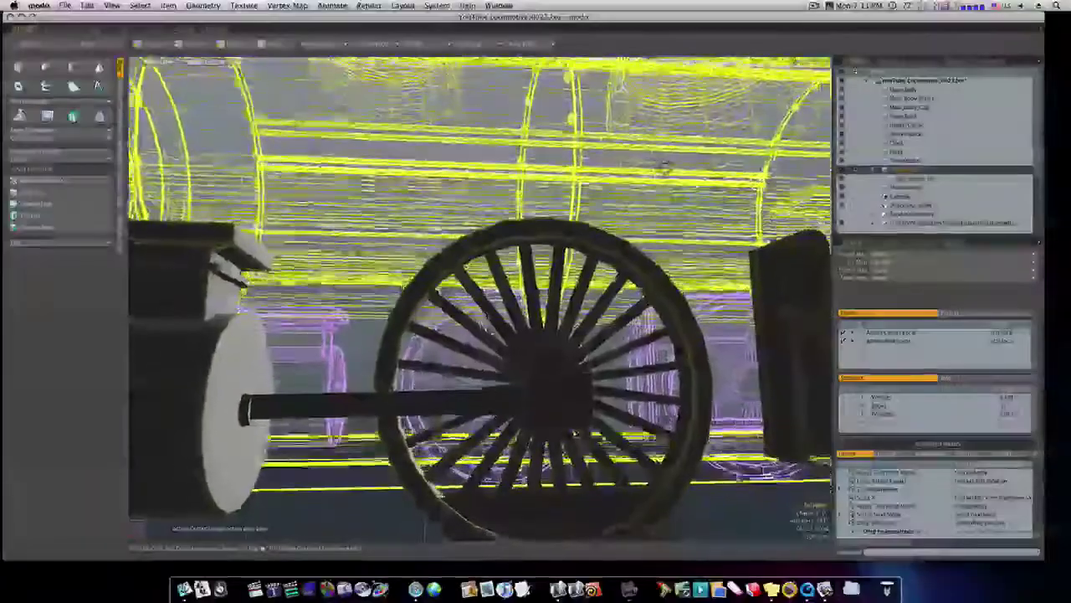
pyautogui.click(563, 394)
pyautogui.doubleClick(565, 387)
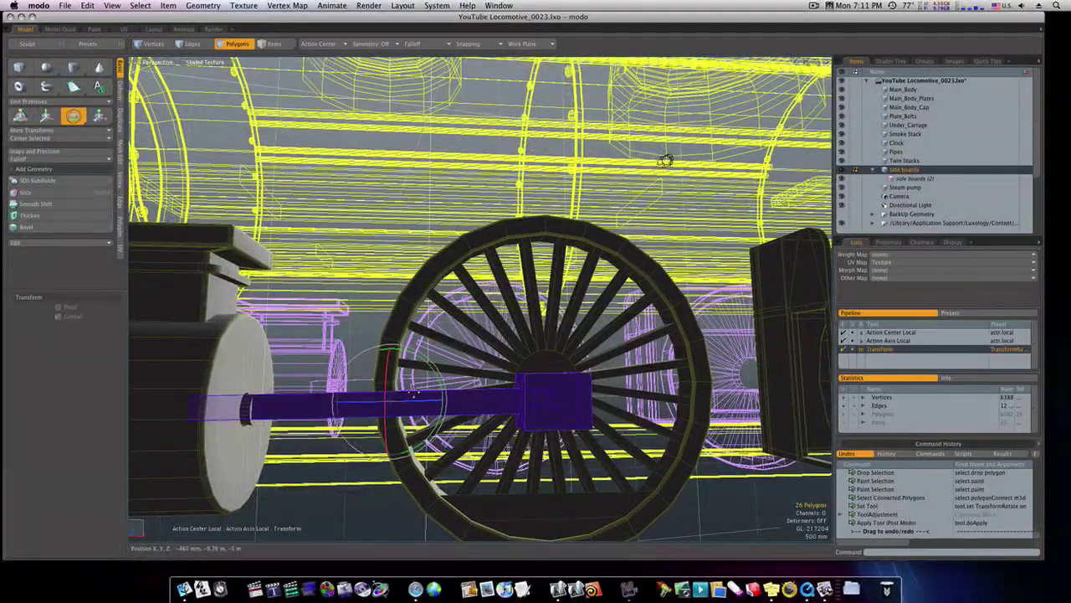
pyautogui.moveTo(666, 160); pyautogui.dragTo(666, 160)
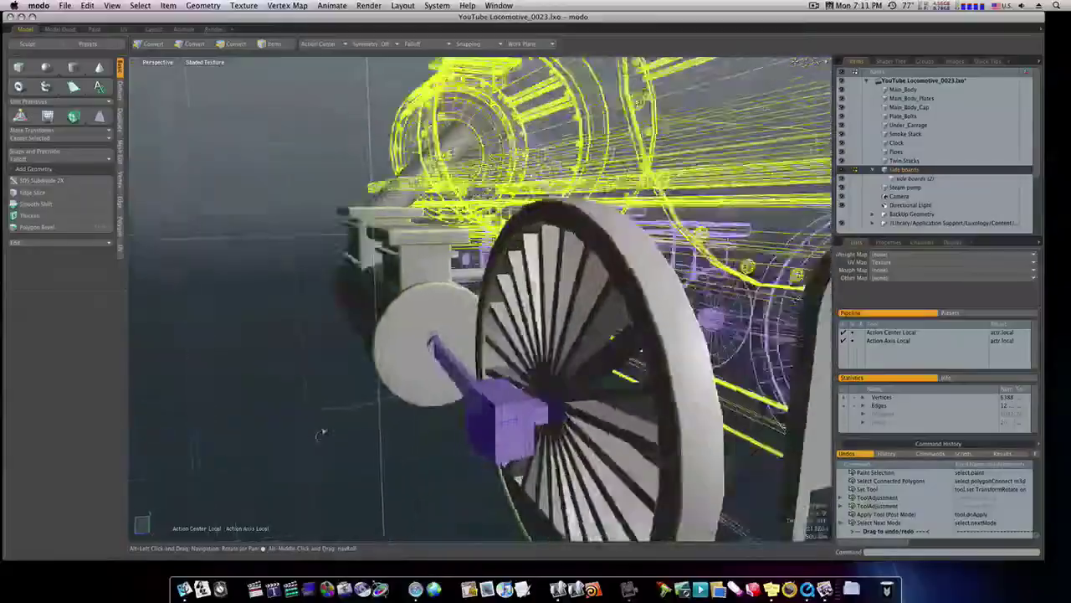
pyautogui.keyDown('alt'); pyautogui.moveTo(393, 436); pyautogui.dragTo(469, 454); pyautogui.keyUp('alt')
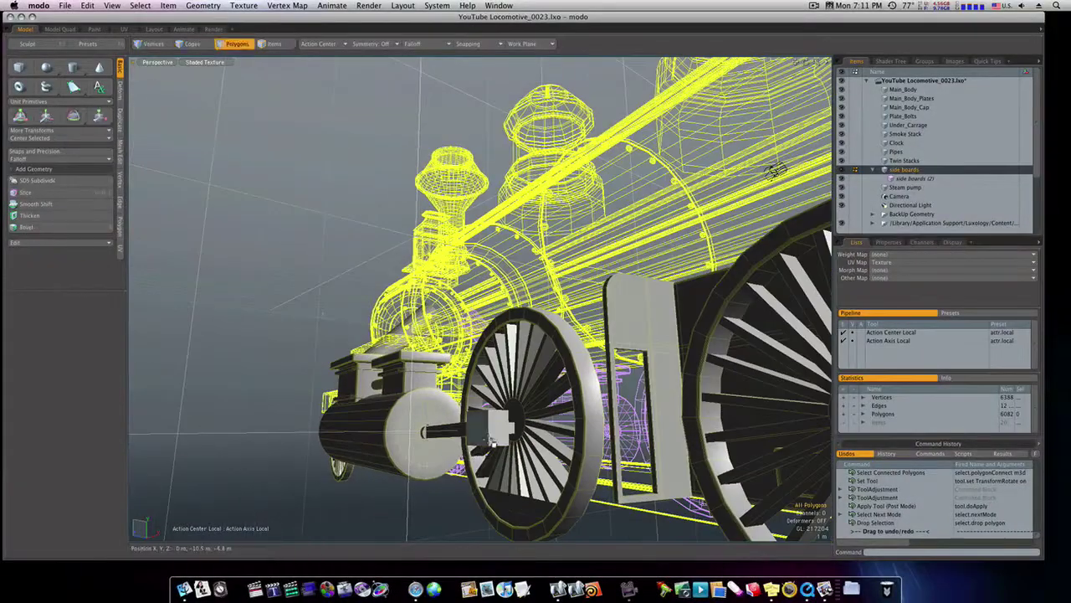
# Step: Extrude the inset face on the block's rear about 9.1 m along Z to form a coupling rod toward the second wheel
pyautogui.click(500, 430)
pyautogui.hotkey('shift', 'x')
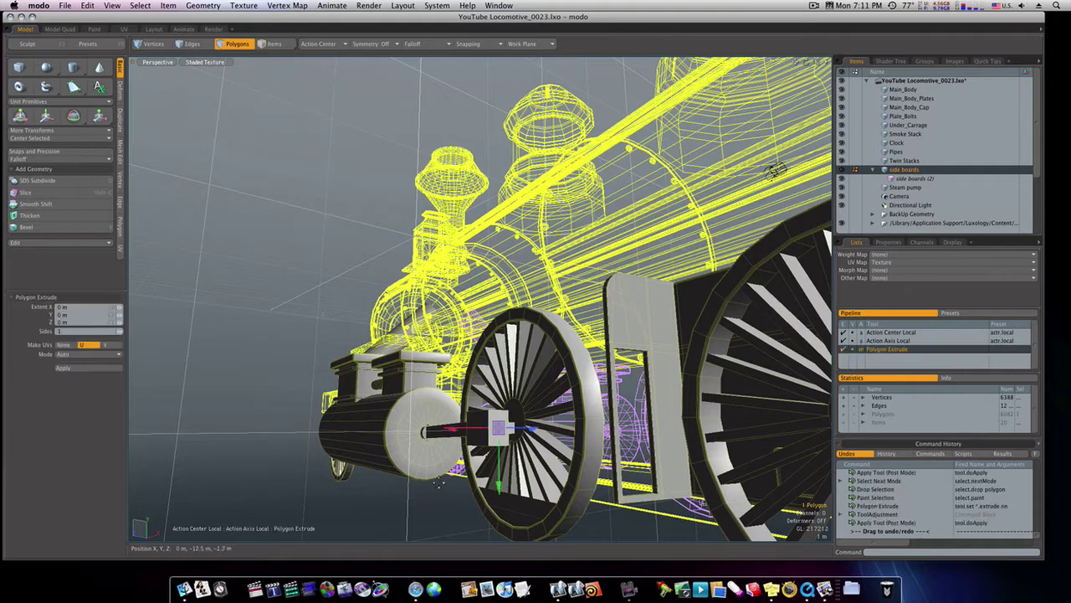
pyautogui.keyDown('alt'); pyautogui.moveTo(529, 455); pyautogui.dragTo(597, 525); pyautogui.keyUp('alt')
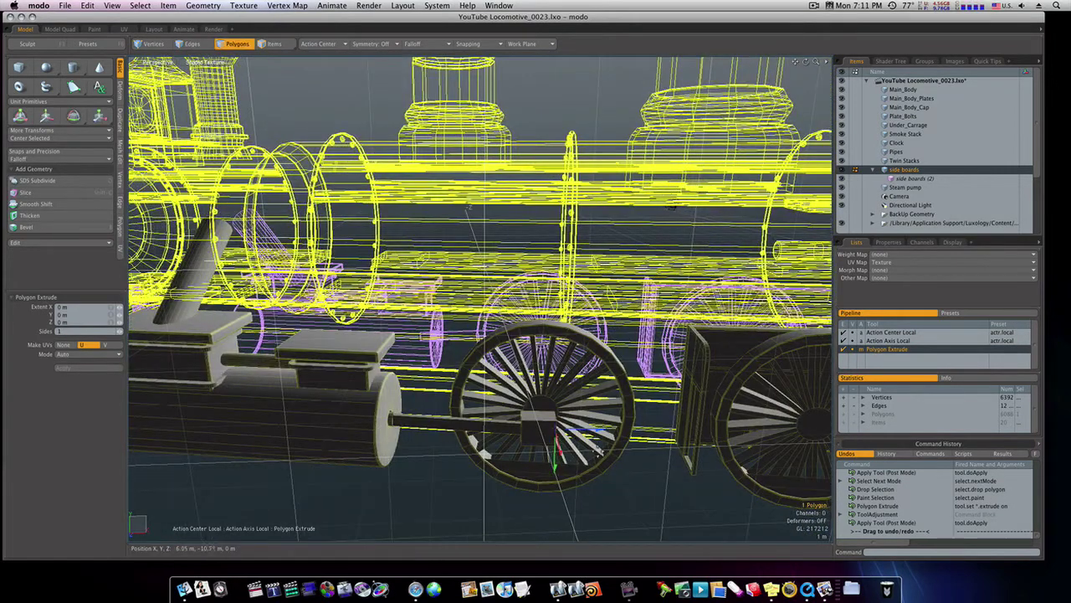
pyautogui.moveTo(600, 430); pyautogui.dragTo(821, 430)
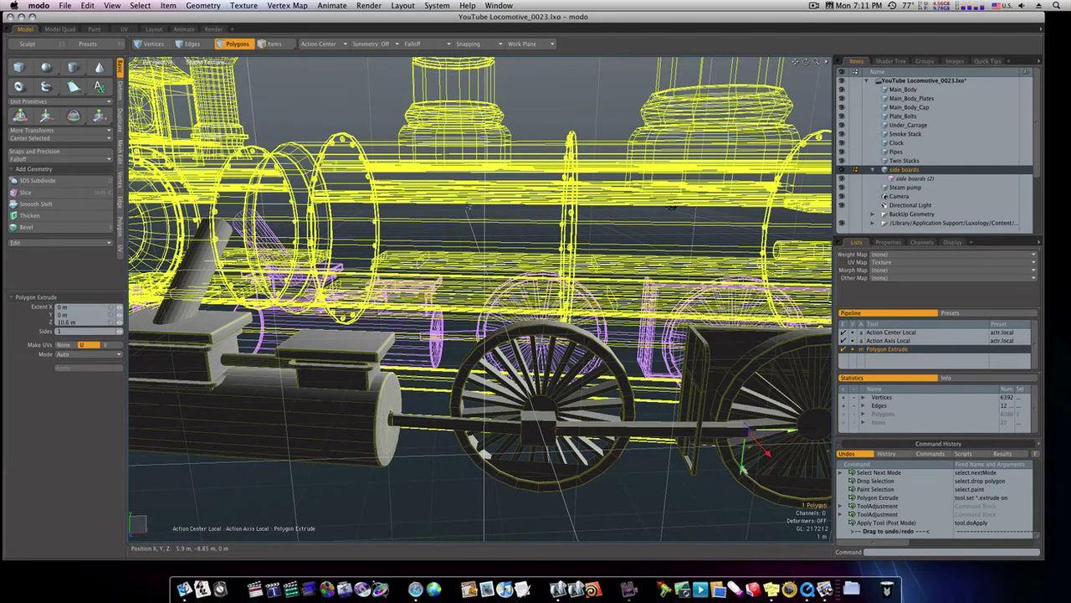
pyautogui.moveTo(741, 429); pyautogui.dragTo(722, 429)
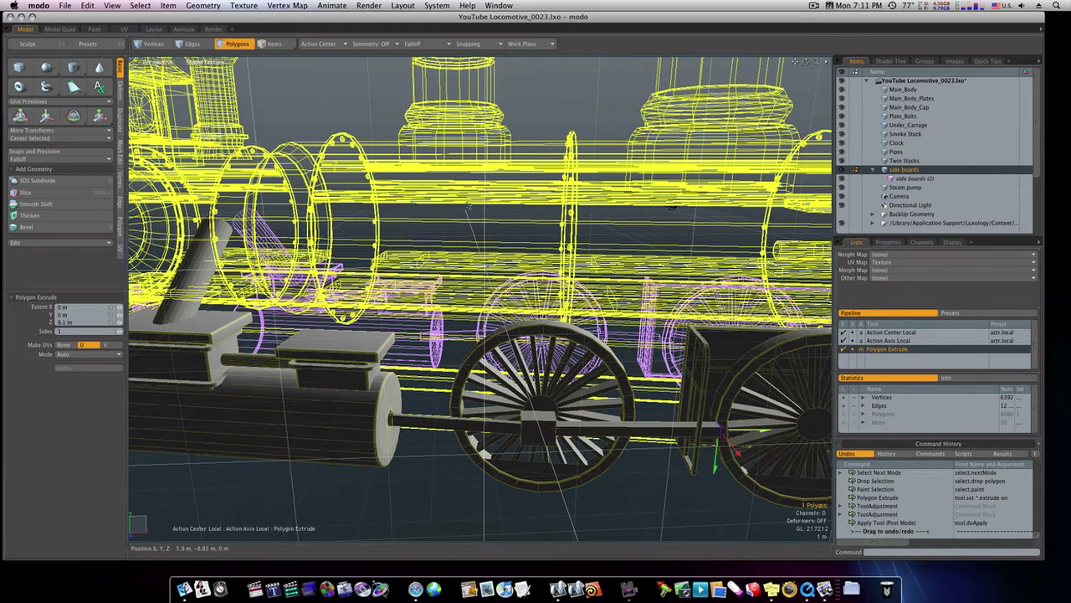
# Step: Extrude the coupling rod's end again by about 460 mm in X, 3.7 m in Y and 5.65 m in Z, angling down across the second wheel
pyautogui.keyDown('shift'); pyautogui.click(765, 451); pyautogui.keyUp('shift')
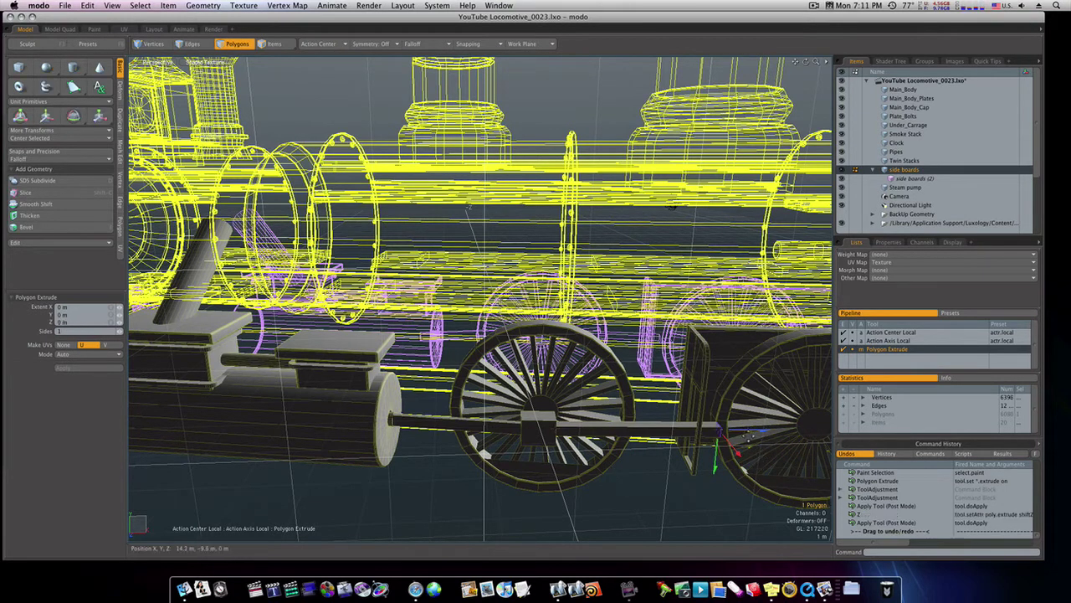
pyautogui.moveTo(748, 434); pyautogui.dragTo(521, 424)
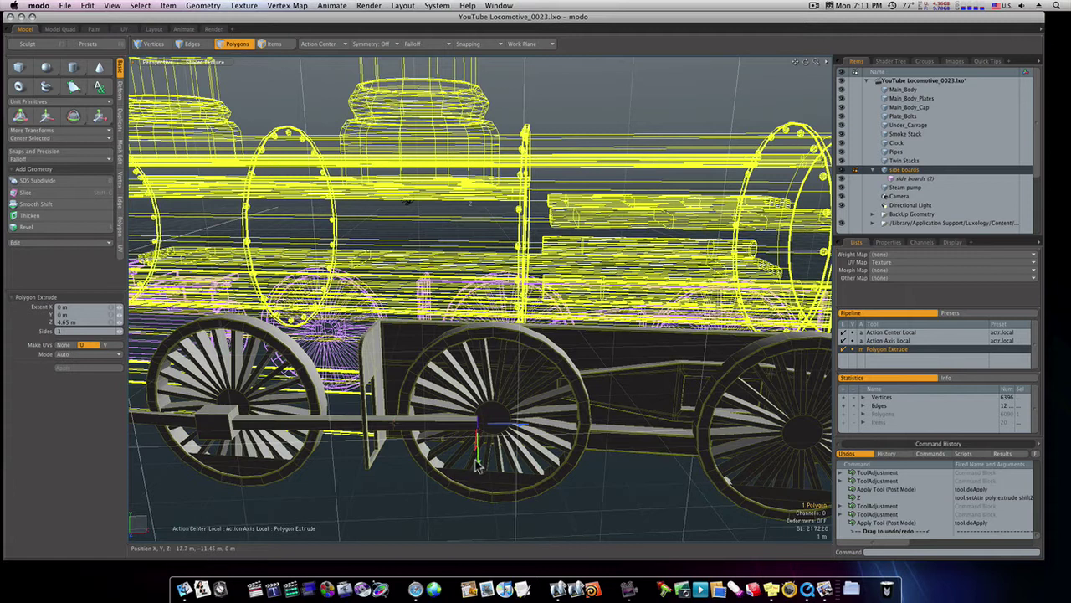
pyautogui.moveTo(478, 463); pyautogui.dragTo(352, 406)
pyautogui.scroll(4, 514, 478)
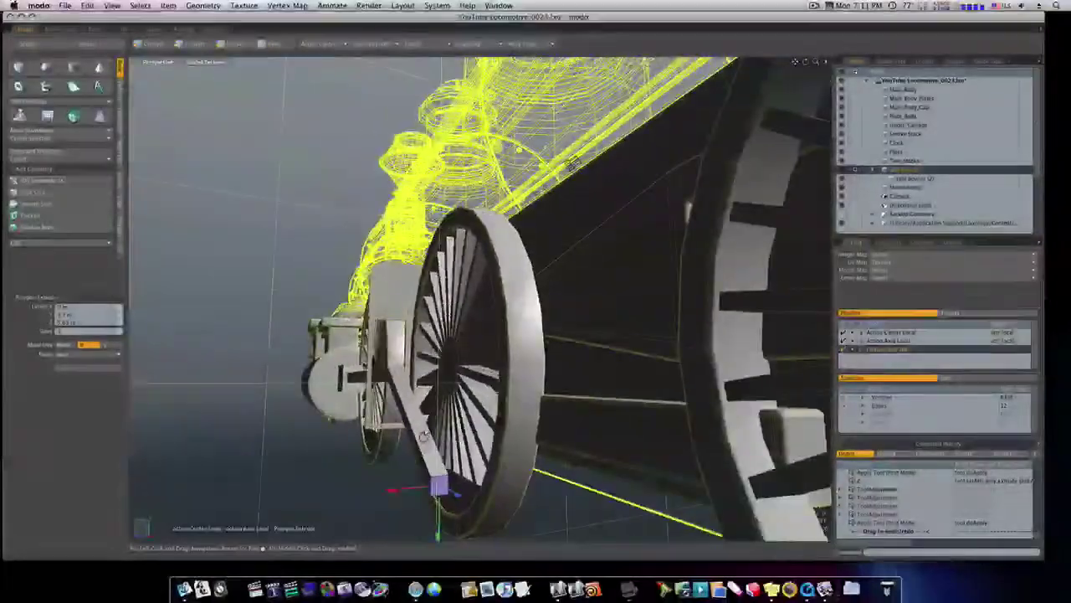
pyautogui.moveTo(402, 488); pyautogui.dragTo(393, 489)
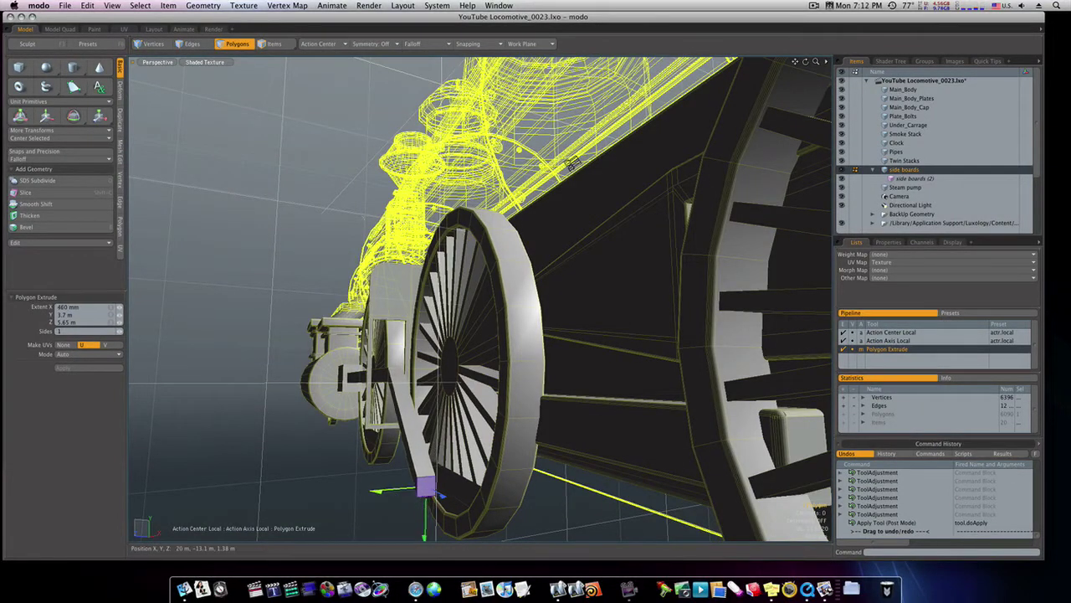
pyautogui.press('space')
# Step: Bevel the angled rod's end face outward to widen it and shift it to form a block beside the second wheel
pyautogui.press('b')
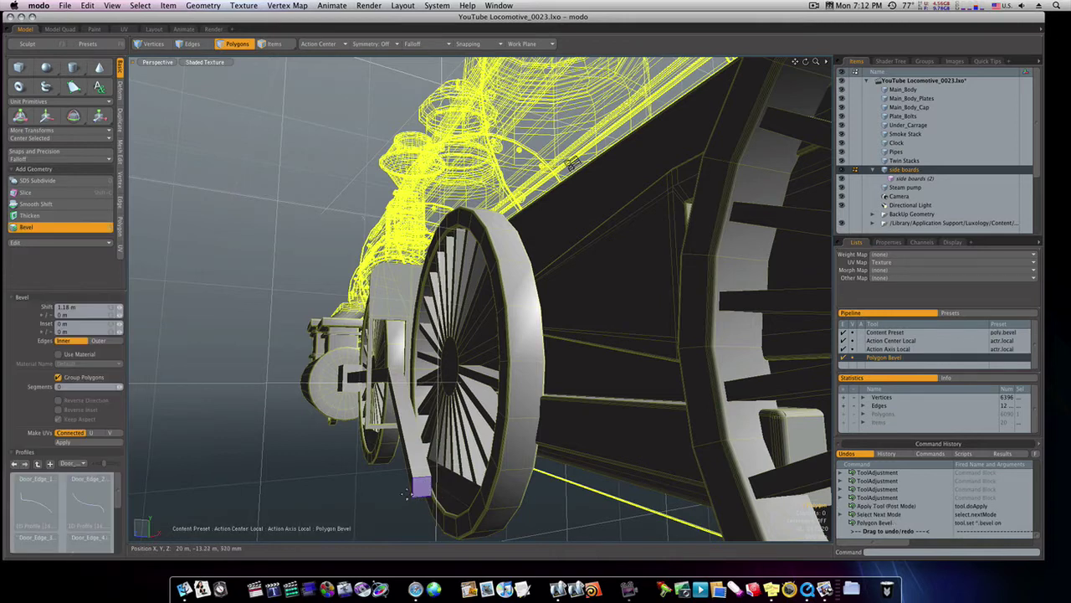
pyautogui.moveTo(472, 483)
pyautogui.mouseDown()
pyautogui.moveTo(449, 501)
pyautogui.moveTo(481, 488)
pyautogui.mouseUp()
pyautogui.keyDown('shift'); pyautogui.click(452, 498); pyautogui.keyUp('shift')
pyautogui.keyDown('shift'); pyautogui.click(453, 501); pyautogui.keyUp('shift')
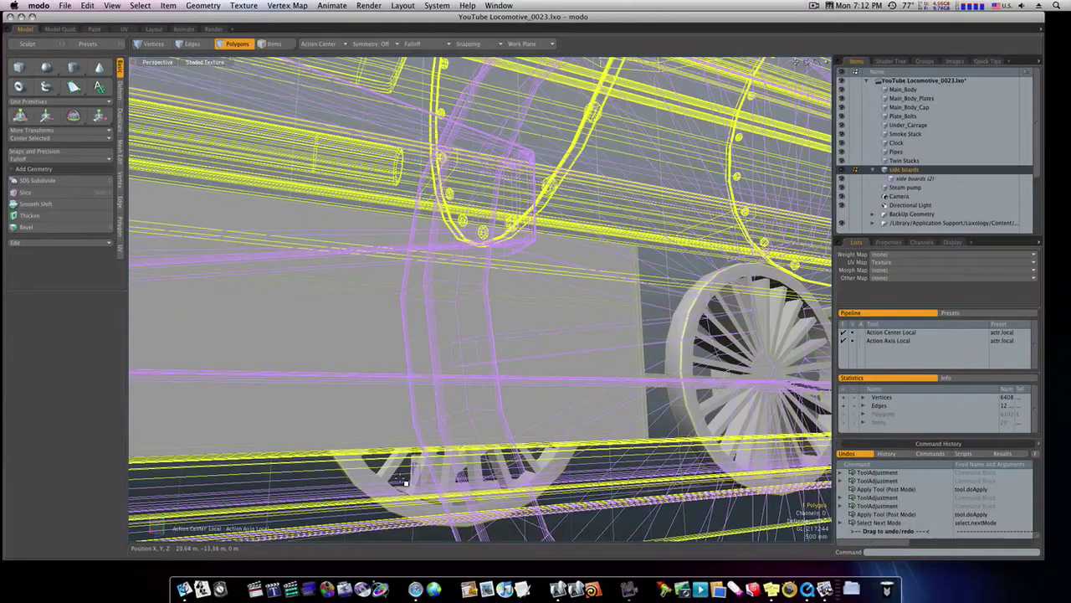
# Step: Bevel the new block's wheel-side face with an inset, then shift it about 400 mm toward the second wheel
pyautogui.click(433, 475)
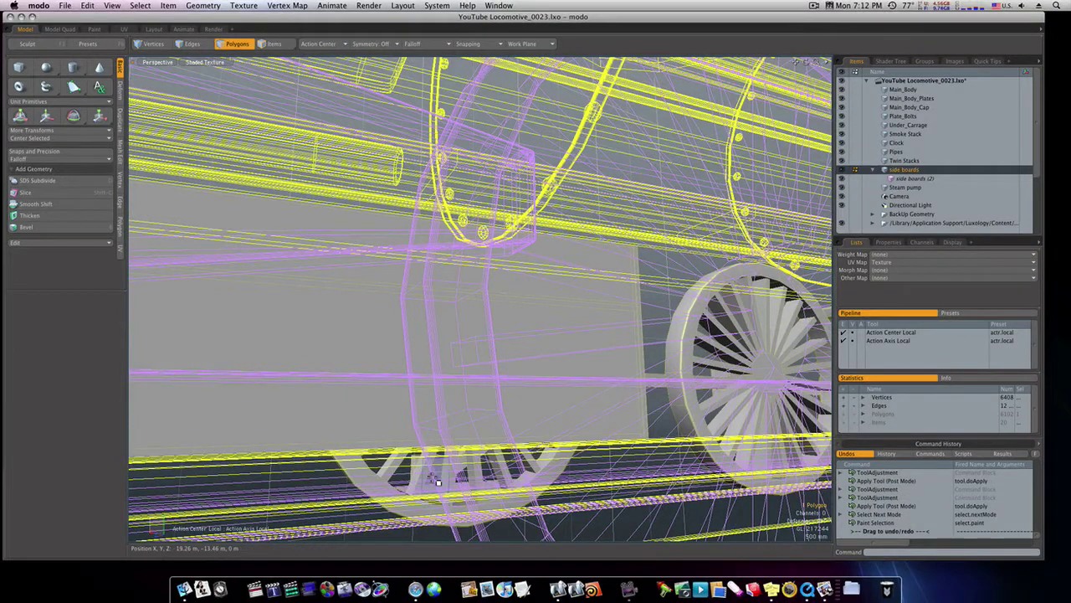
pyautogui.press('b')
pyautogui.click(462, 476)
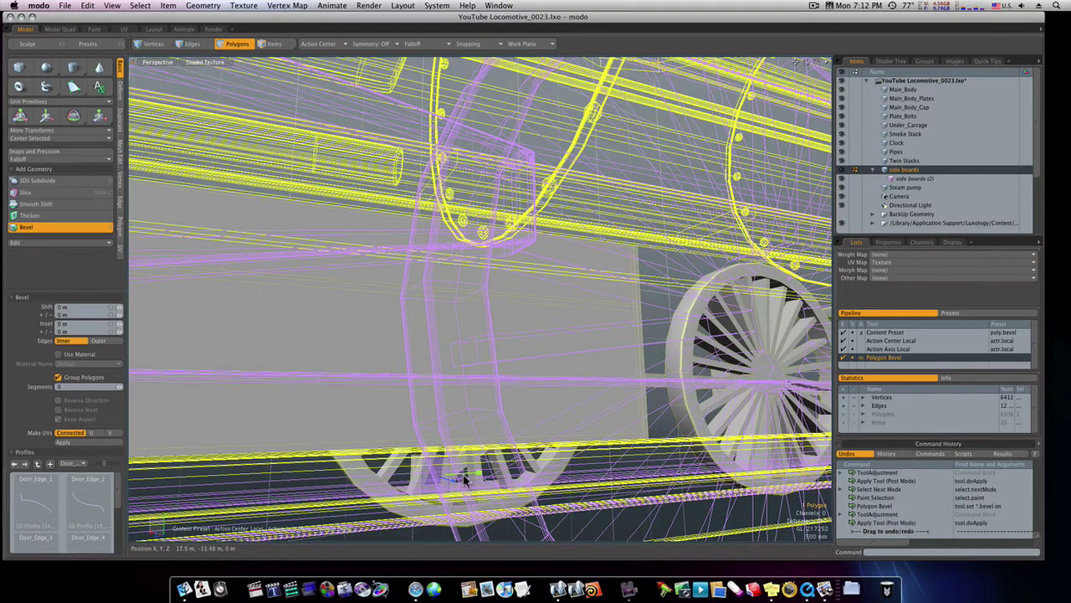
pyautogui.moveTo(464, 476); pyautogui.dragTo(623, 469)
pyautogui.keyDown('shift'); pyautogui.click(446, 483); pyautogui.keyUp('shift')
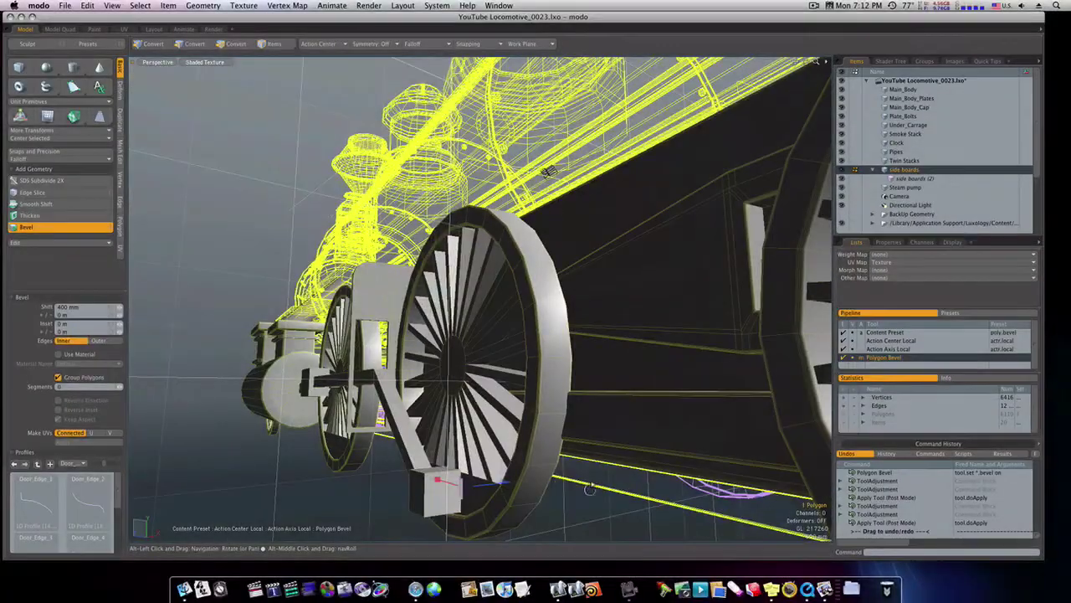
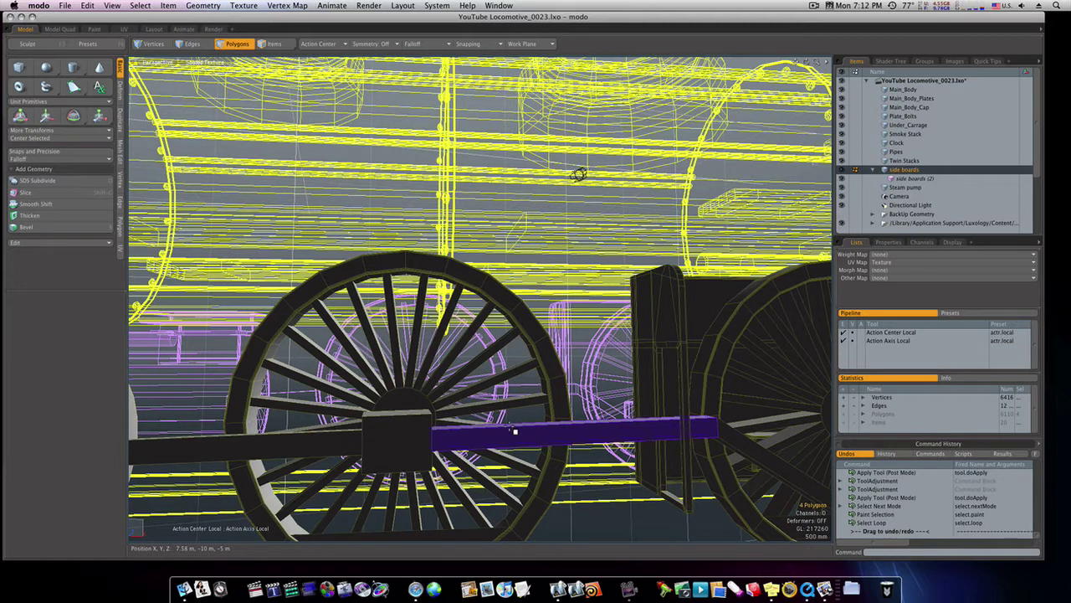
# Step: Cut the polygon loop of the coupling rod between the first wheel's block and the angled section, then paste it back as separate geometry
pyautogui.press('space')
pyautogui.press('space')
pyautogui.press('space')
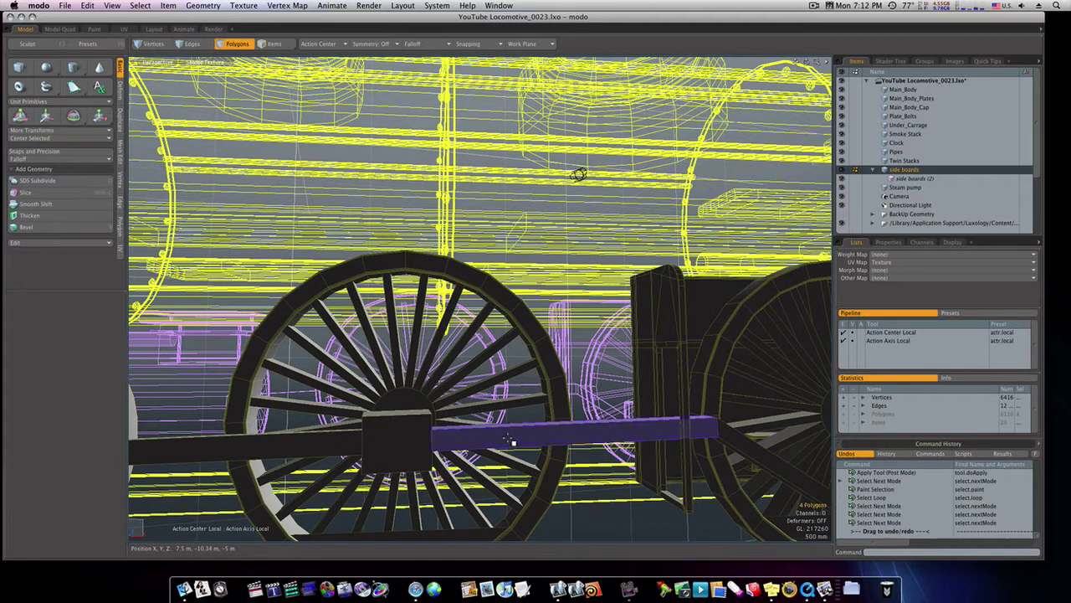
pyautogui.moveTo(512, 437); pyautogui.dragTo(511, 427)
pyautogui.press('l')
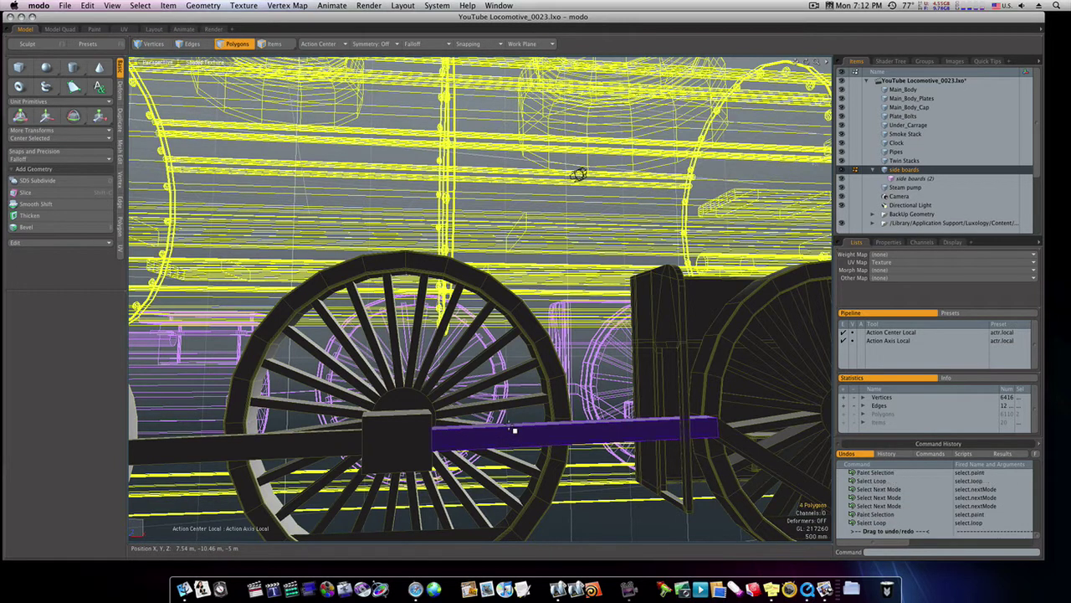
pyautogui.press('cmd+x')
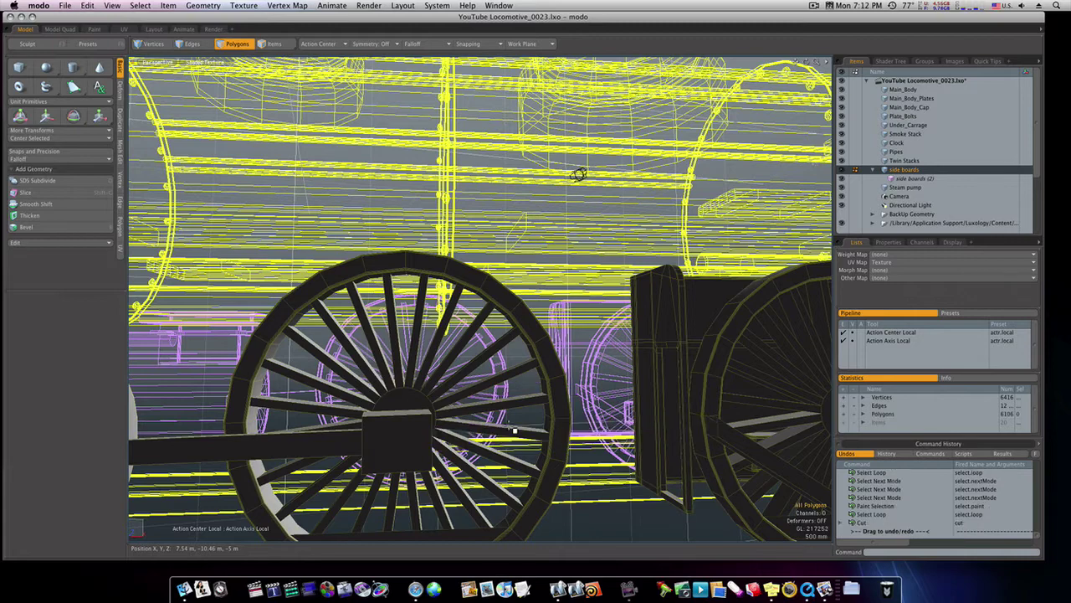
pyautogui.press('super+v')
# Step: Select the connected front rod and first wheel block and move them down about 3.2 m toward the wheel's lower rim
pyautogui.doubleClick(397, 437)
pyautogui.keyDown('ctrl'); pyautogui.keyDown('alt'); pyautogui.moveTo(397, 438); pyautogui.dragTo(368, 453); pyautogui.keyUp('alt'); pyautogui.keyUp('ctrl')
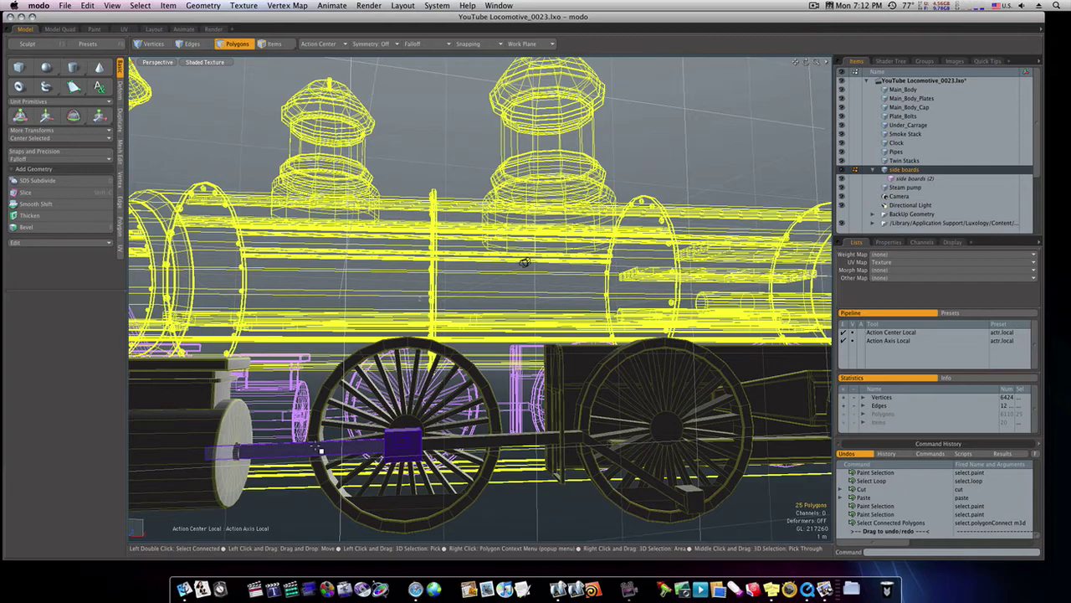
pyautogui.press('space')
pyautogui.moveTo(500, 497)
pyautogui.keyDown('ctrl'); pyautogui.keyDown('alt'); pyautogui.mouseDown()
pyautogui.moveTo(536, 505)
pyautogui.moveTo(513, 510)
pyautogui.mouseUp(); pyautogui.keyUp('alt'); pyautogui.keyUp('ctrl')
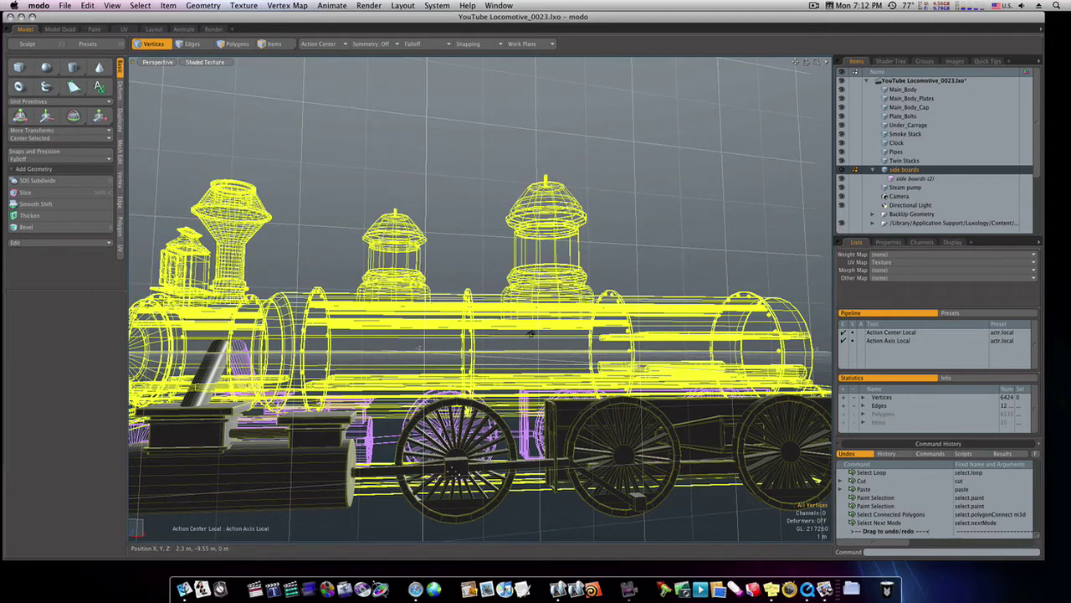
pyautogui.press('space')
pyautogui.press('space')
pyautogui.doubleClick(458, 477)
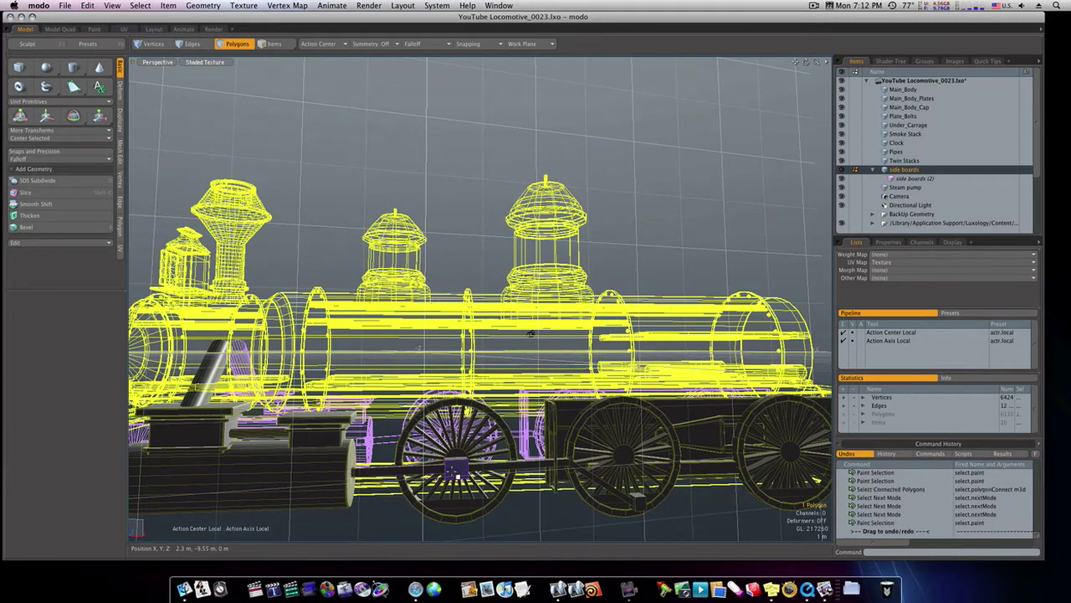
pyautogui.doubleClick(450, 470)
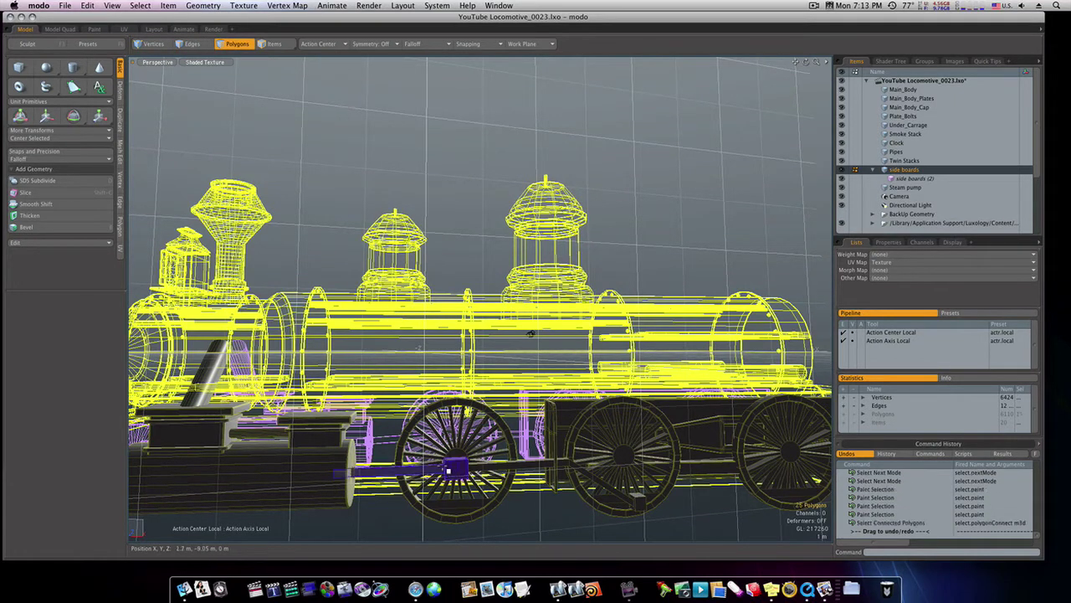
pyautogui.press('w')
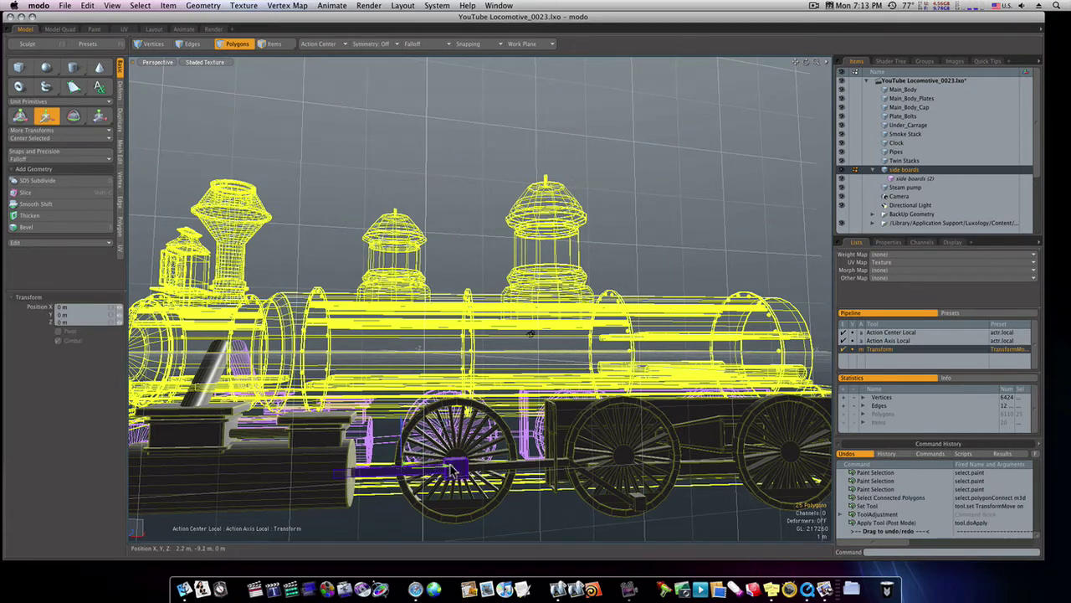
pyautogui.moveTo(402, 432); pyautogui.dragTo(403, 473)
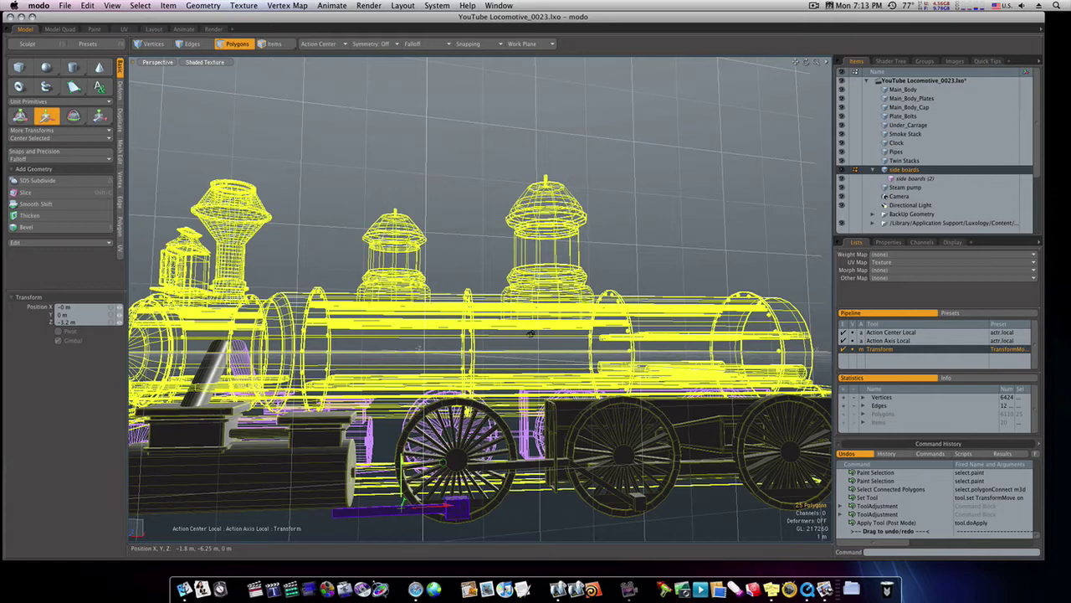
pyautogui.press('space')
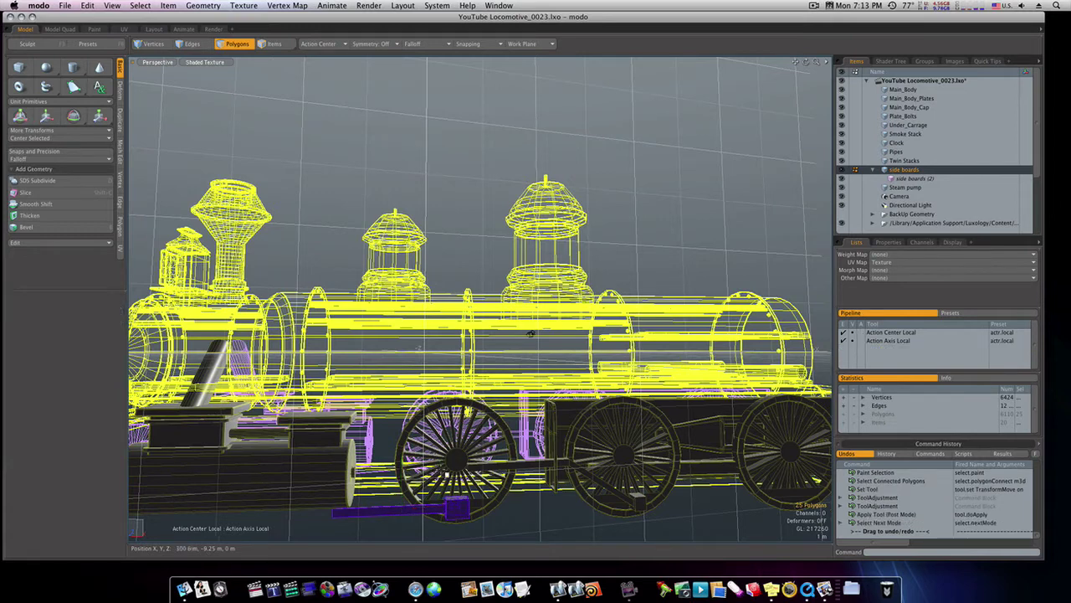
# Step: Move the edge loop at the coupling rod's front end down about 3.26 m to meet the lowered block
pyautogui.keyDown('ctrl'); pyautogui.keyDown('alt'); pyautogui.moveTo(479, 475); pyautogui.dragTo(544, 476); pyautogui.keyUp('alt'); pyautogui.keyUp('ctrl')
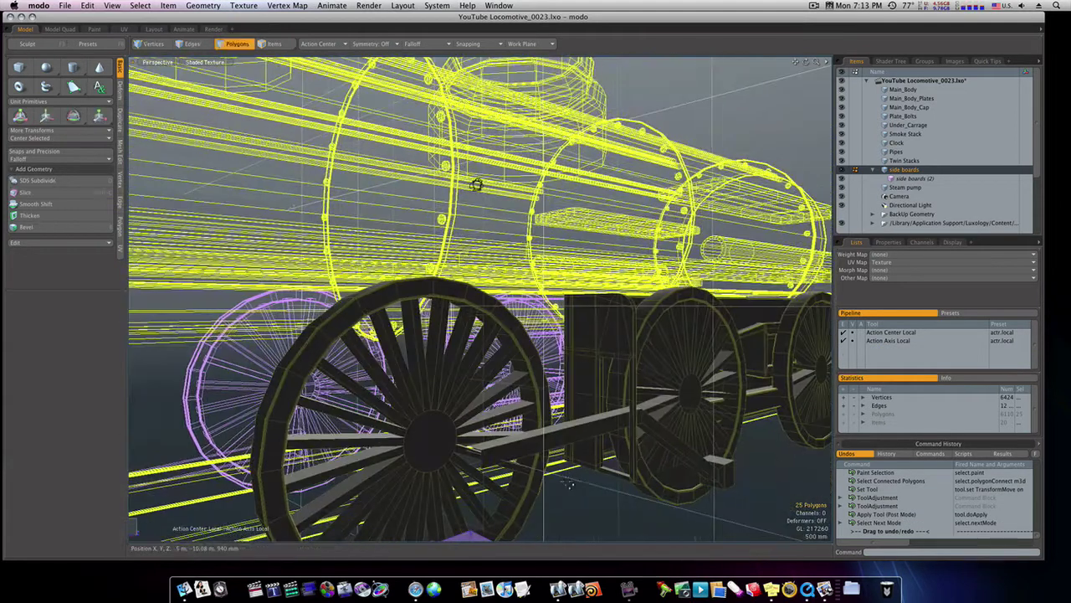
pyautogui.press('space')
pyautogui.press('space')
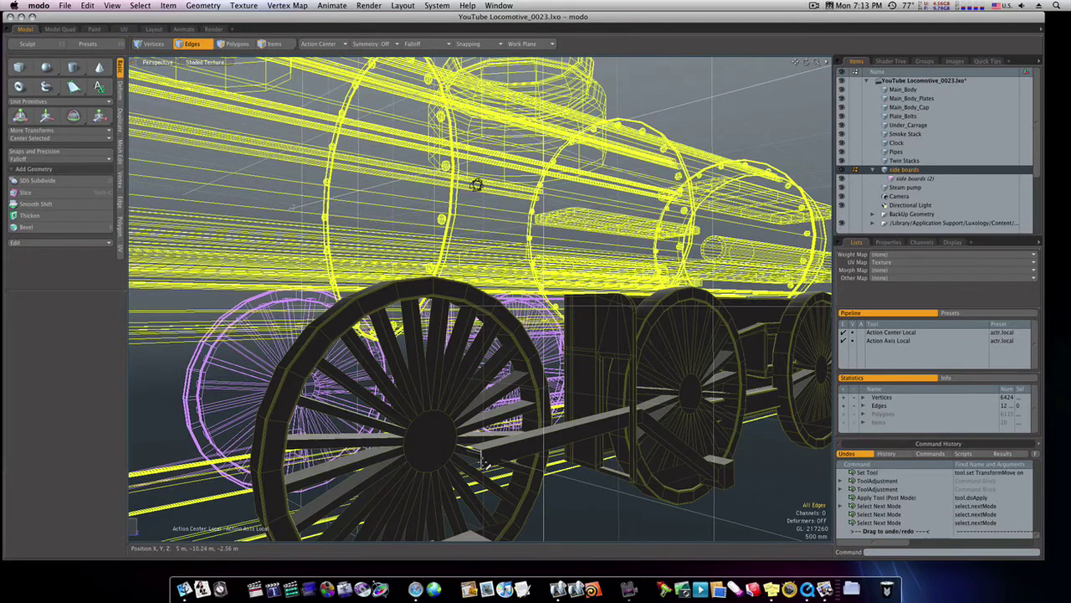
pyautogui.doubleClick(483, 460)
pyautogui.keyDown('alt'); pyautogui.moveTo(484, 462); pyautogui.dragTo(453, 507); pyautogui.keyUp('alt')
pyautogui.press('w')
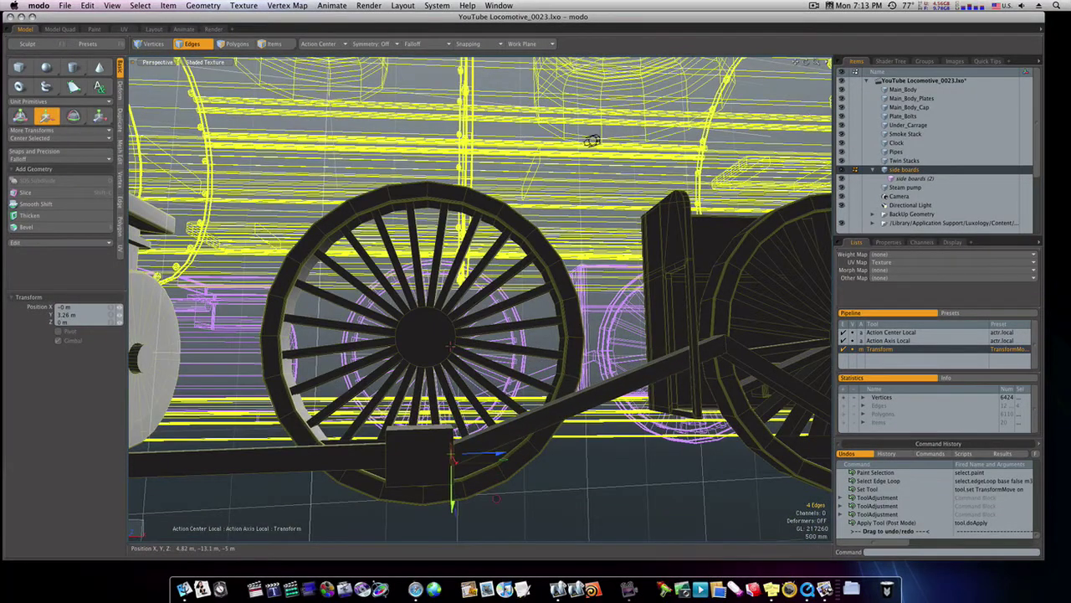
pyautogui.press('space')
pyautogui.click(557, 492)
# Step: Move the connecting rod's front end face about 3.48 m in X, 220 mm in Y and -1.08 m in Z, into the steam cylinder
pyautogui.keyDown('alt'); pyautogui.keyDown('shift'); pyautogui.moveTo(535, 489); pyautogui.dragTo(693, 485); pyautogui.keyUp('shift'); pyautogui.keyUp('alt')
pyautogui.keyDown('alt'); pyautogui.moveTo(209, 431); pyautogui.dragTo(350, 429); pyautogui.keyUp('alt')
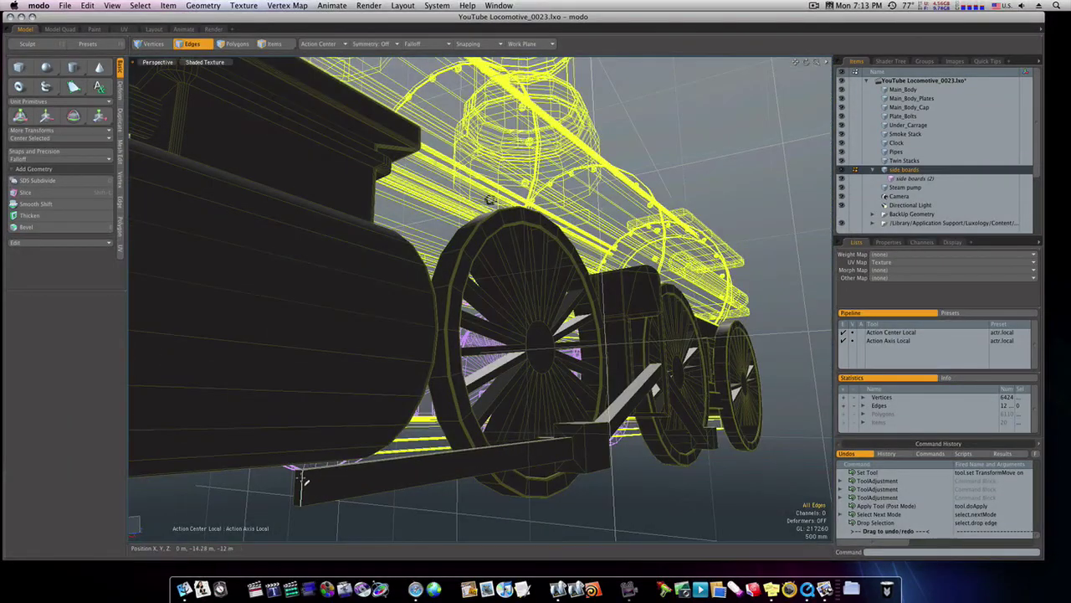
pyautogui.press('space')
pyautogui.click(300, 481)
pyautogui.keyDown('alt'); pyautogui.moveTo(333, 486); pyautogui.dragTo(290, 477); pyautogui.keyUp('alt')
pyautogui.press('w')
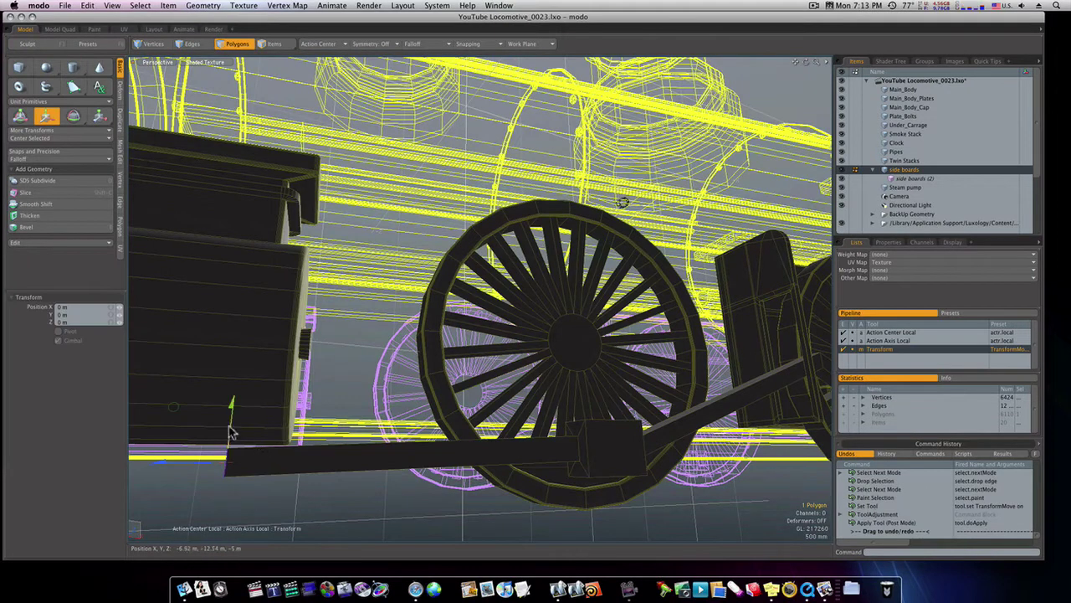
pyautogui.moveTo(229, 426); pyautogui.dragTo(335, 295)
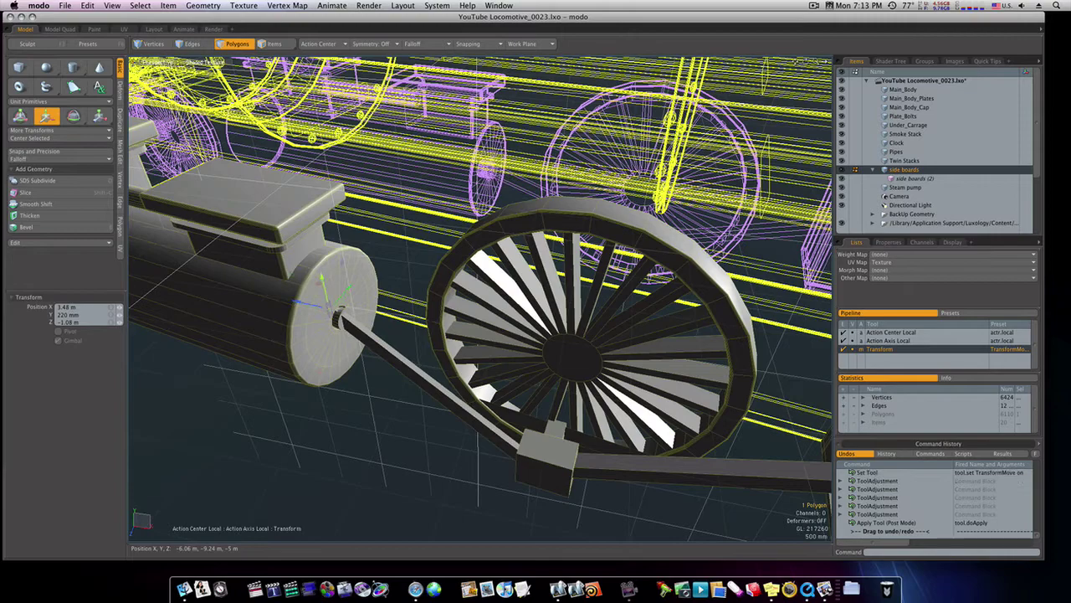
pyautogui.keyDown('alt'); pyautogui.moveTo(469, 405); pyautogui.dragTo(516, 347); pyautogui.keyUp('alt')
pyautogui.scroll(-5, 517, 347)
pyautogui.keyDown('alt'); pyautogui.moveTo(670, 215); pyautogui.dragTo(662, 232); pyautogui.keyUp('alt')
pyautogui.press('space')
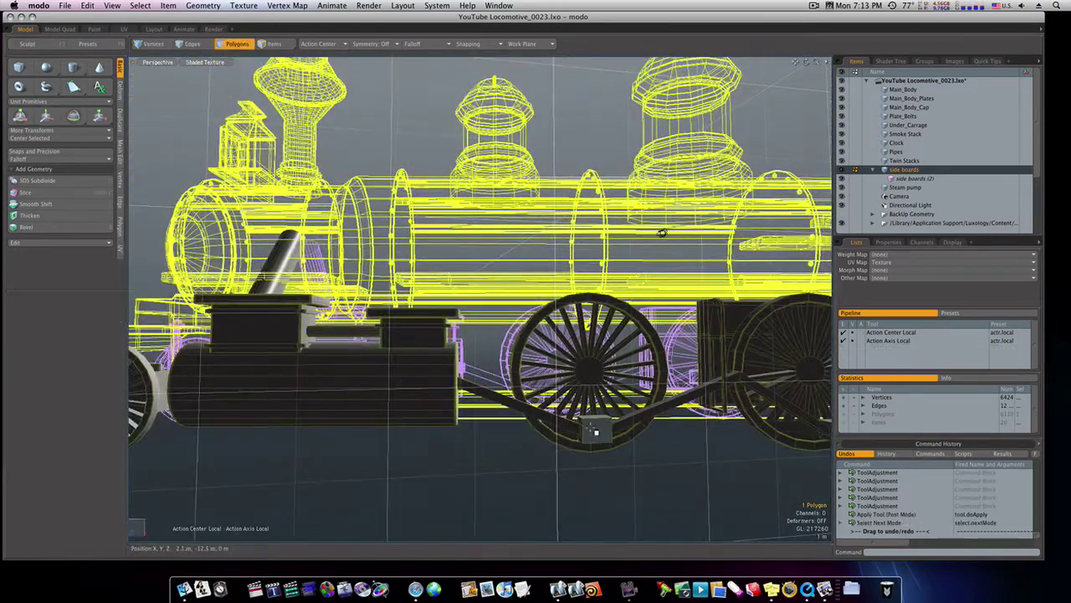
# Step: Shift the connected front rod and first wheel block about 100 mm along Z, and clear the selection
pyautogui.doubleClick(593, 428)
pyautogui.press('w')
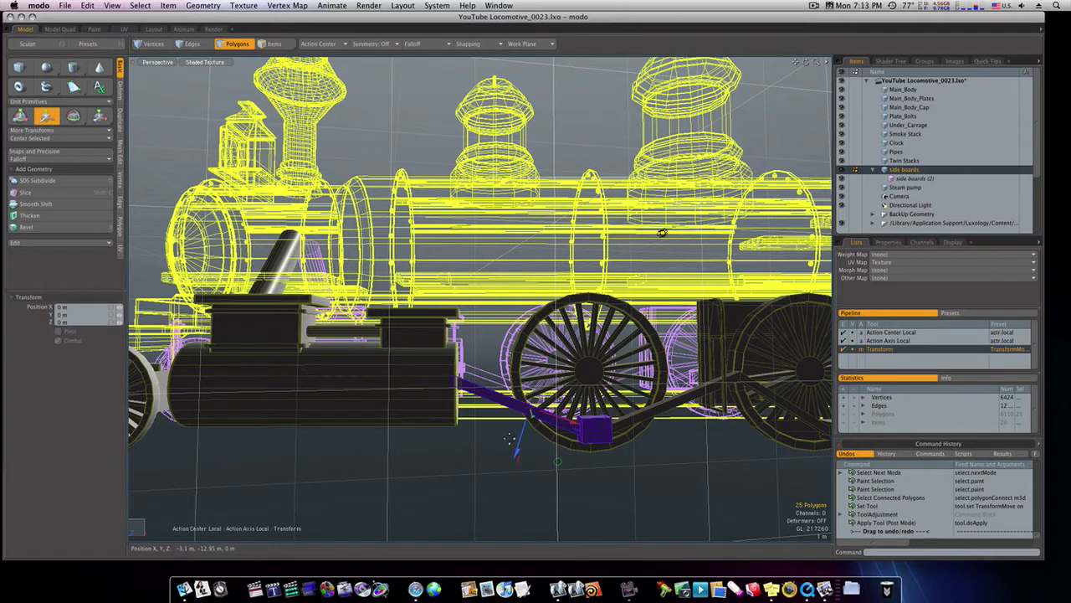
pyautogui.moveTo(531, 415); pyautogui.dragTo(530, 418)
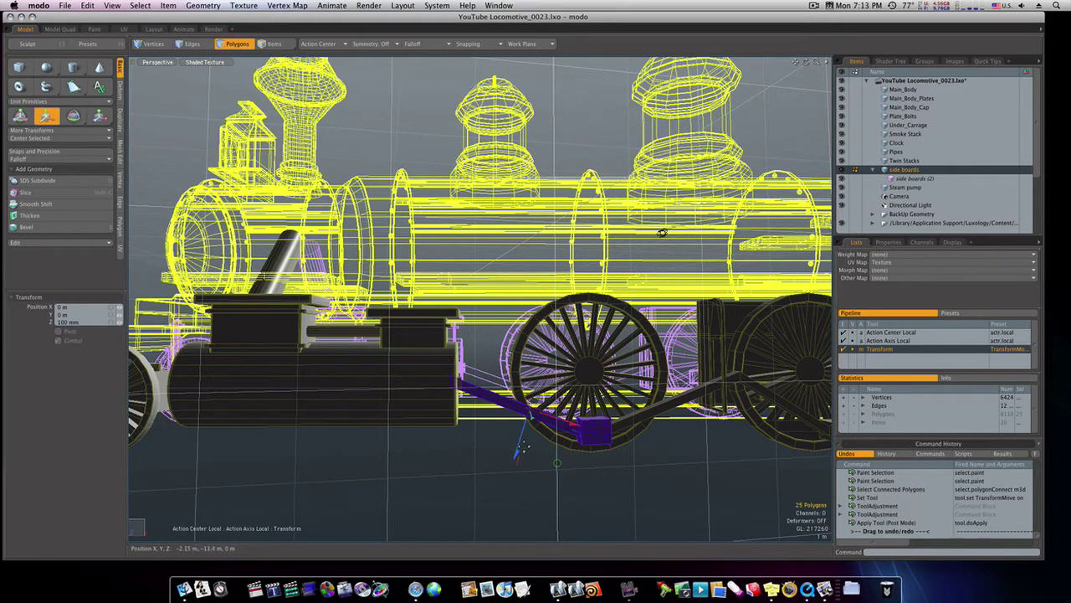
pyautogui.press('space')
pyautogui.click(575, 475)
pyautogui.keyDown('alt'); pyautogui.moveTo(577, 475); pyautogui.dragTo(393, 445); pyautogui.keyUp('alt')
pyautogui.scroll(-5, 625, 490)
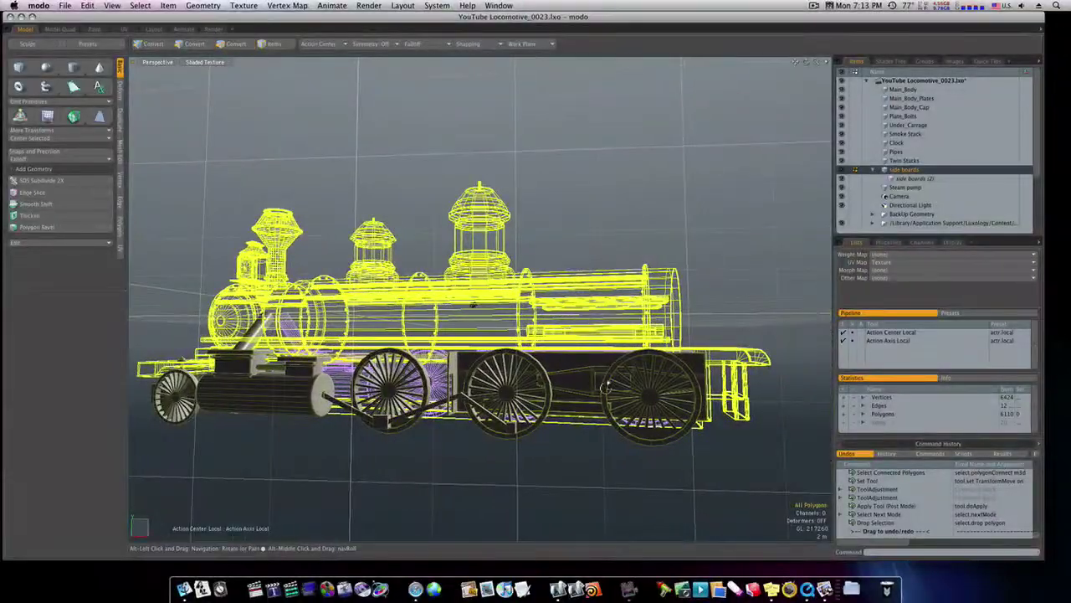
# Step: Bevel the rear face of the second wheel's block with an inset of about 60 mm
pyautogui.scroll(10, 592, 398)
pyautogui.keyDown('alt'); pyautogui.moveTo(592, 397); pyautogui.dragTo(469, 435); pyautogui.keyUp('alt')
pyautogui.click(400, 457)
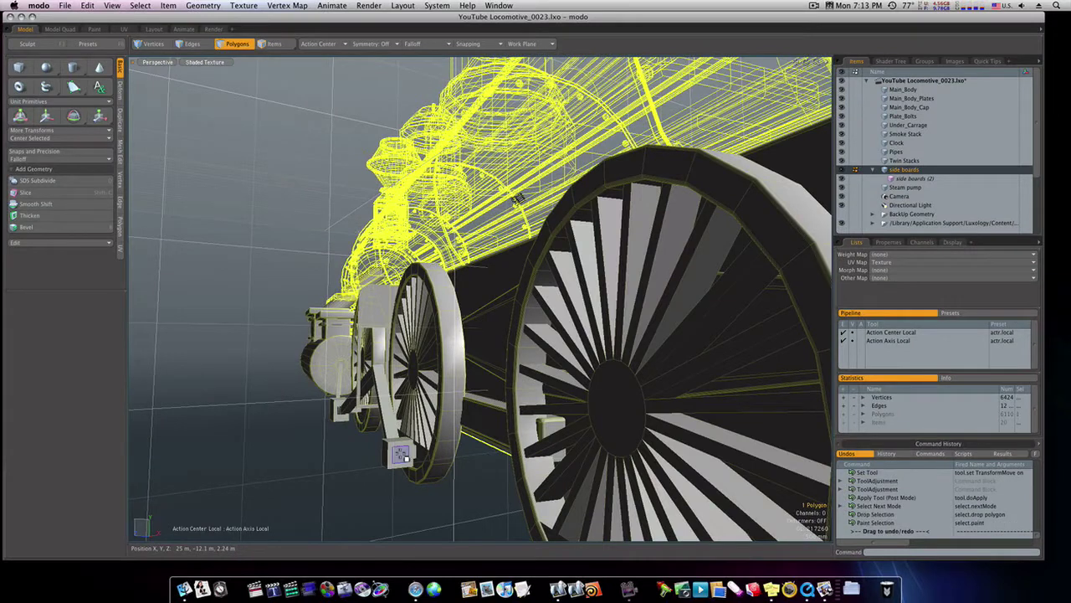
pyautogui.press('w')
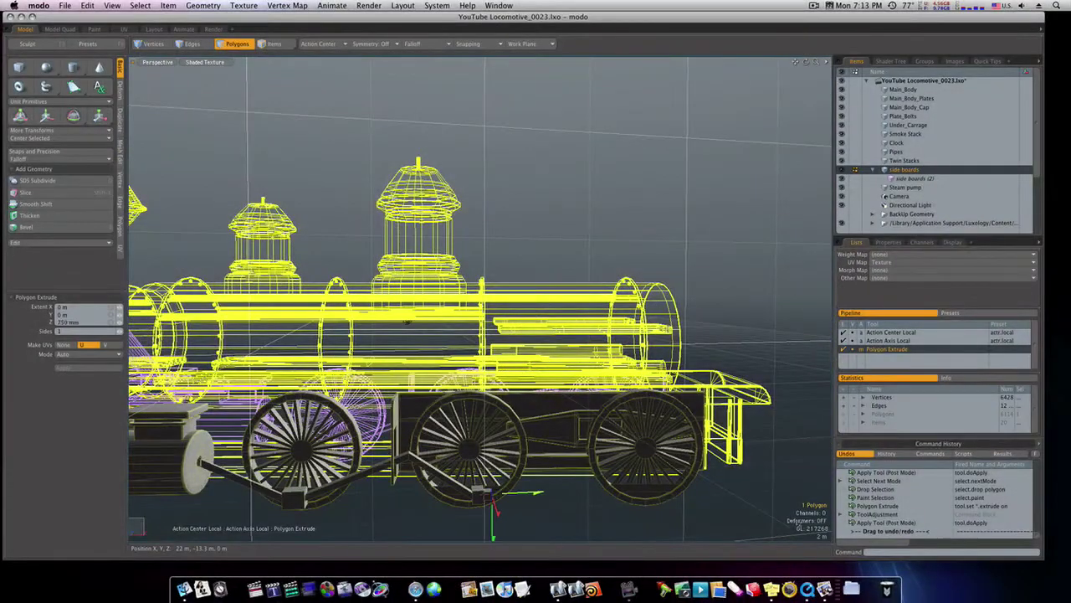
pyautogui.moveTo(540, 492); pyautogui.dragTo(658, 486)
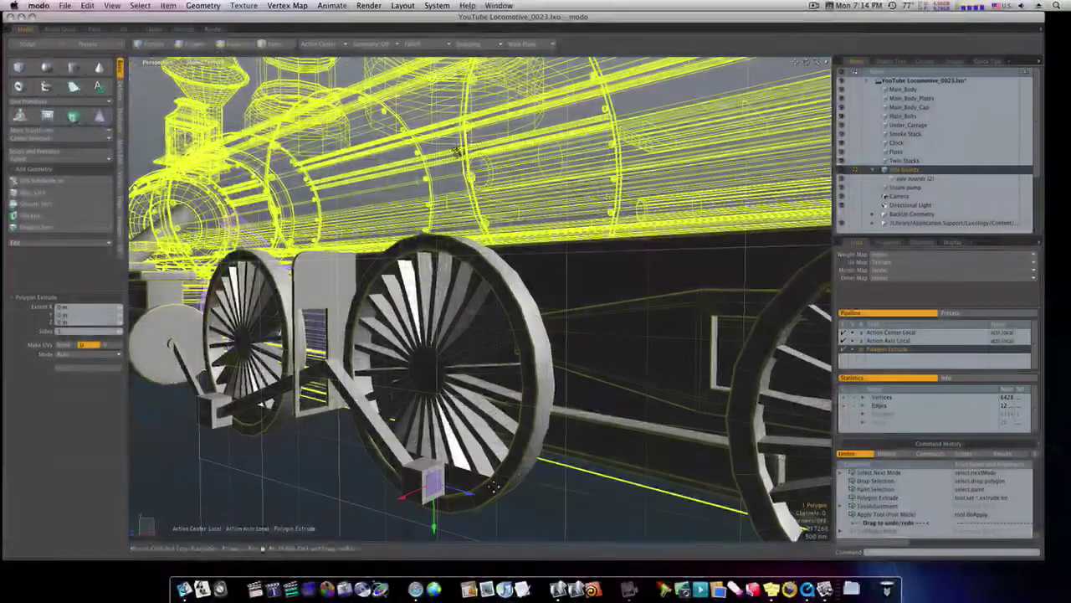
pyautogui.press('b')
pyautogui.click(443, 484)
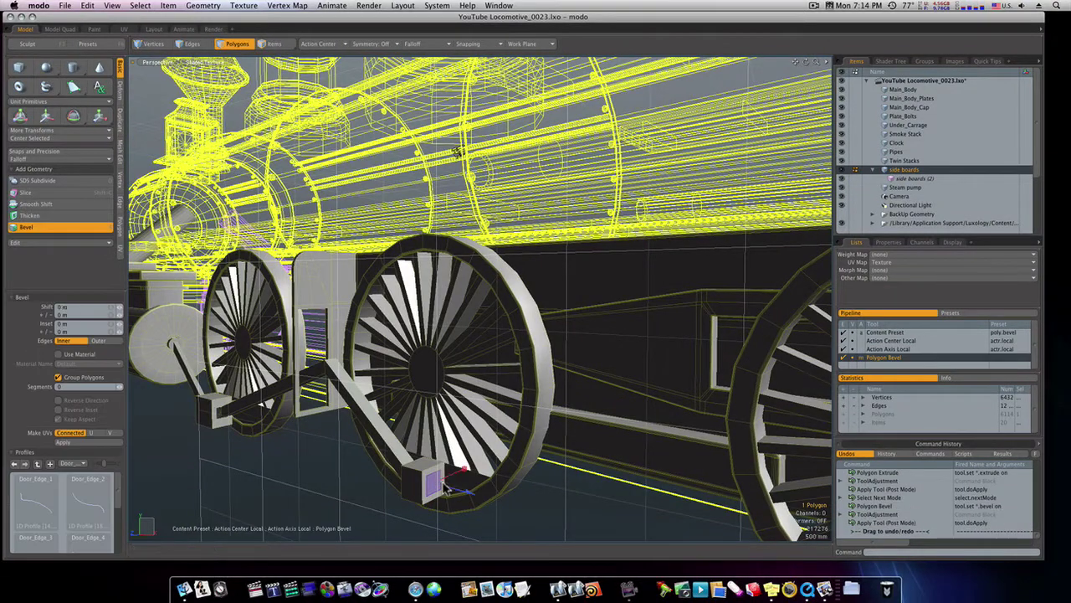
pyautogui.moveTo(462, 471); pyautogui.dragTo(465, 469)
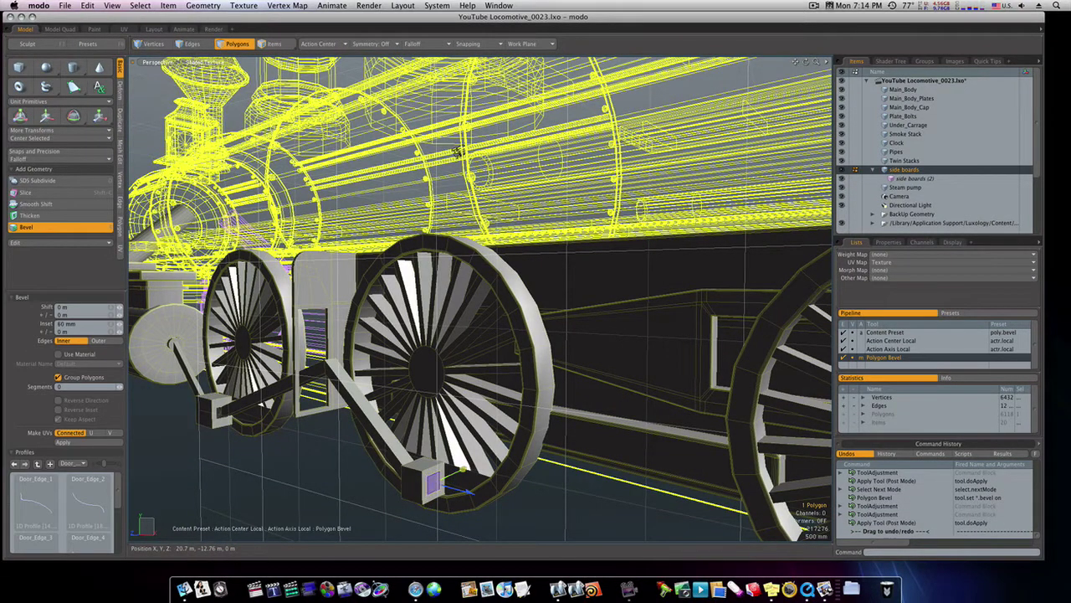
pyautogui.press('space')
# Step: Bevel the inset face again with a shift of about 12.16 m to form a coupling rod toward the third wheel
pyautogui.press('b')
pyautogui.click(453, 492)
pyautogui.moveTo(461, 492); pyautogui.dragTo(671, 542)
pyautogui.keyDown('shift'); pyautogui.click(465, 496); pyautogui.keyUp('shift')
pyautogui.keyDown('ctrl'); pyautogui.keyDown('alt'); pyautogui.moveTo(639, 504); pyautogui.dragTo(675, 496); pyautogui.keyUp('alt'); pyautogui.keyUp('ctrl')
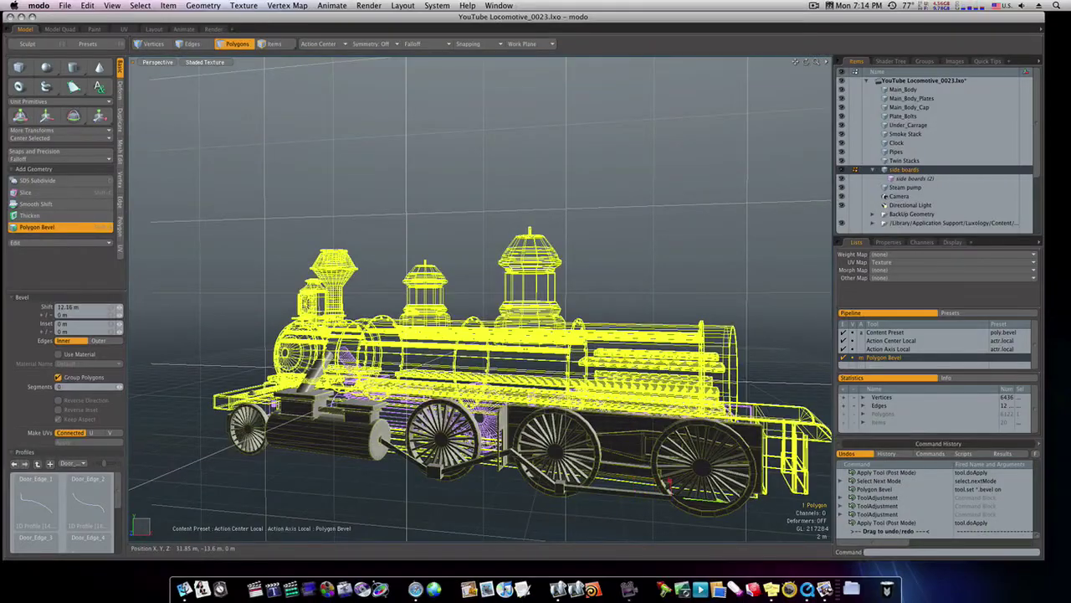
# Step: Move the new coupling rod's end face about -2.75 m in Y and -1.95 m in Z to line it up with the third wheel
pyautogui.press('w')
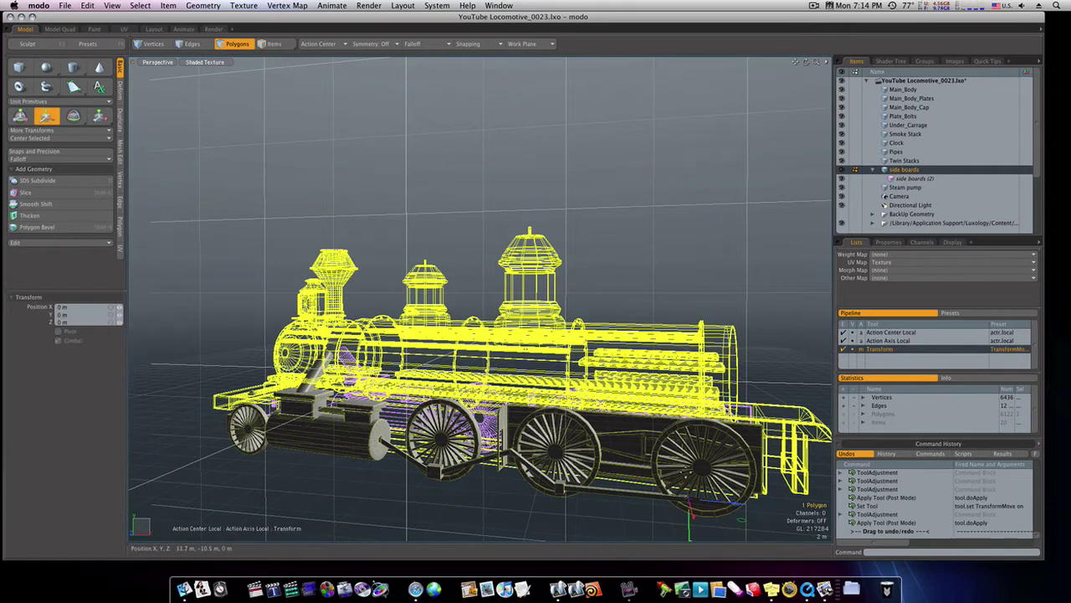
pyautogui.moveTo(691, 526); pyautogui.dragTo(725, 470)
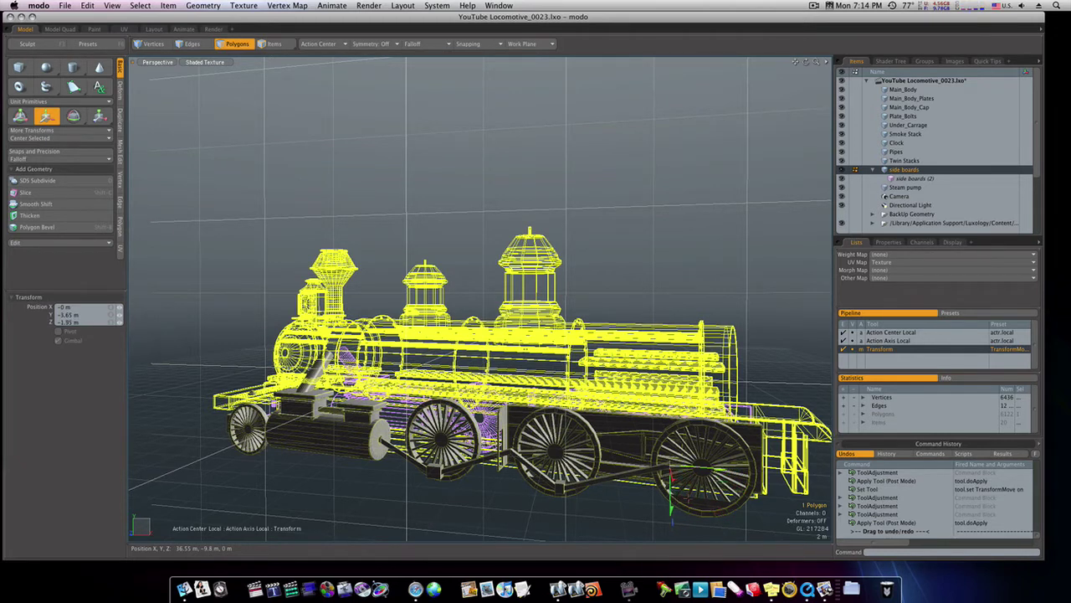
pyautogui.moveTo(671, 491); pyautogui.dragTo(671, 500)
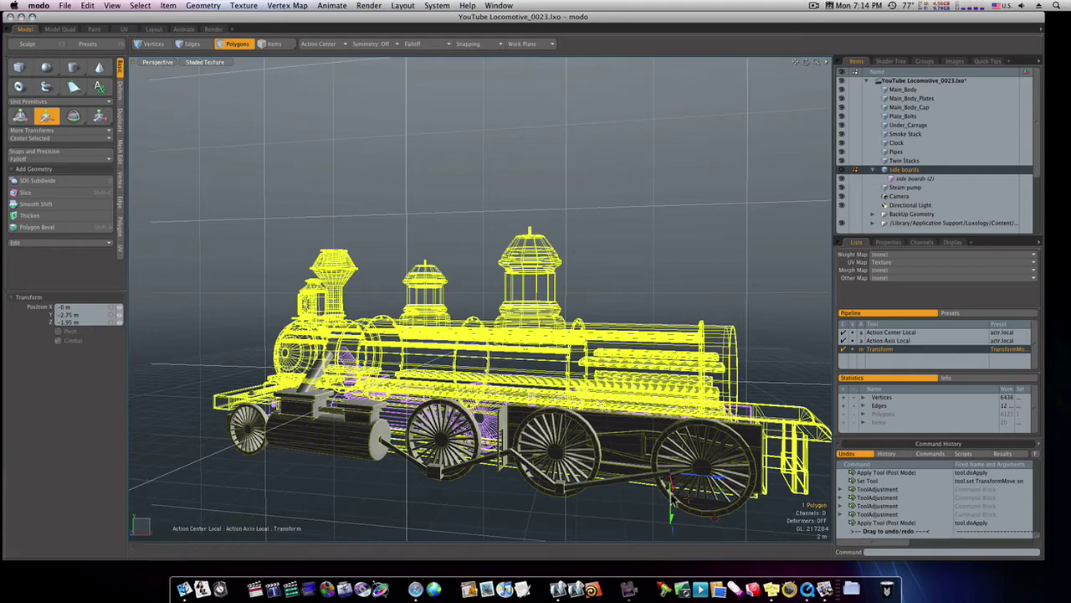
pyautogui.scroll(8, 672, 493)
pyautogui.keyDown('alt'); pyautogui.moveTo(743, 481); pyautogui.dragTo(684, 496); pyautogui.keyUp('alt')
pyautogui.press('space')
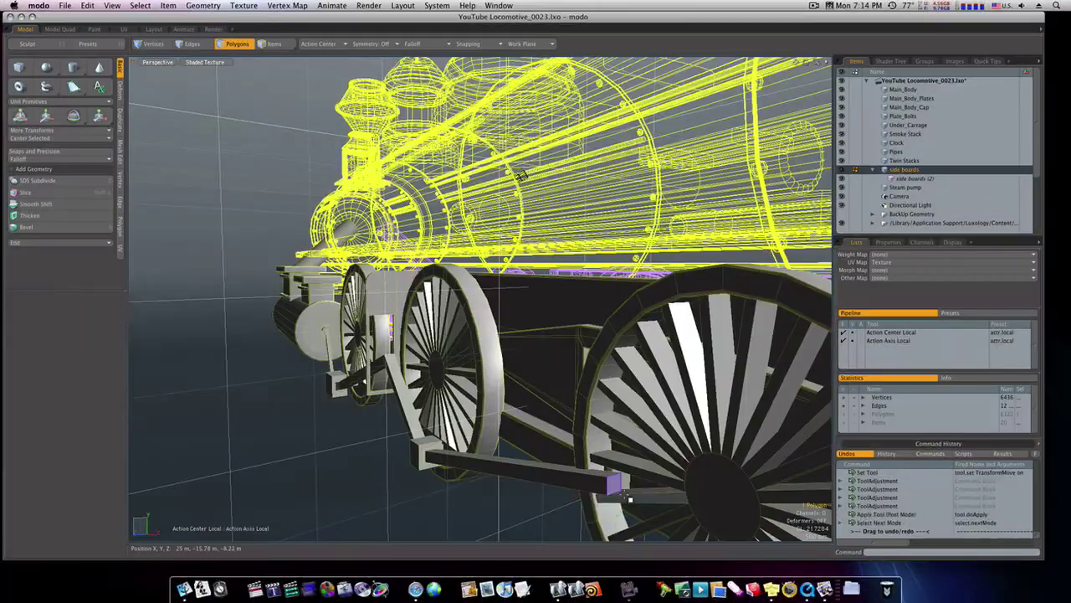
# Step: Bevel the rod's end face outward to widen it and shift it about 680 mm to form a block beside the third wheel
pyautogui.press('b')
pyautogui.keyDown('shift'); pyautogui.click(629, 487); pyautogui.keyUp('shift')
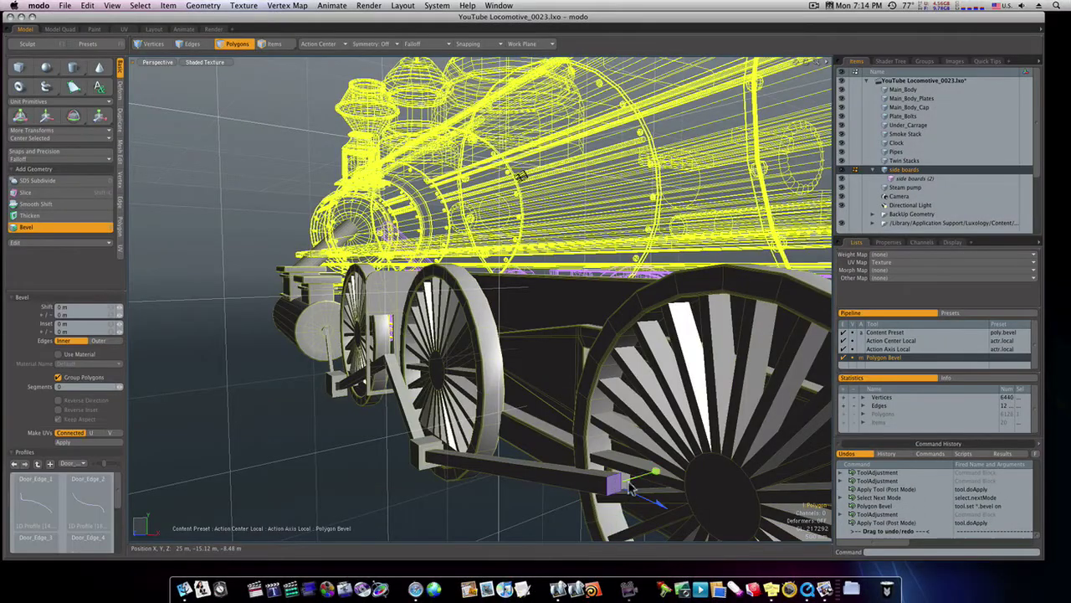
pyautogui.moveTo(633, 483); pyautogui.dragTo(660, 508)
pyautogui.keyDown('shift'); pyautogui.click(656, 487); pyautogui.keyUp('shift')
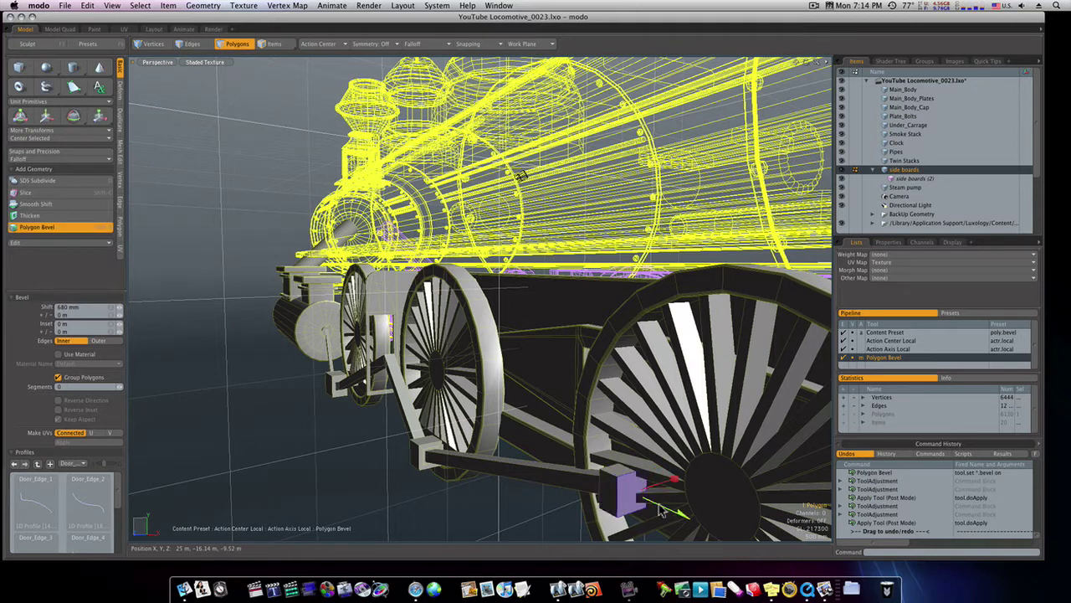
pyautogui.press('space')
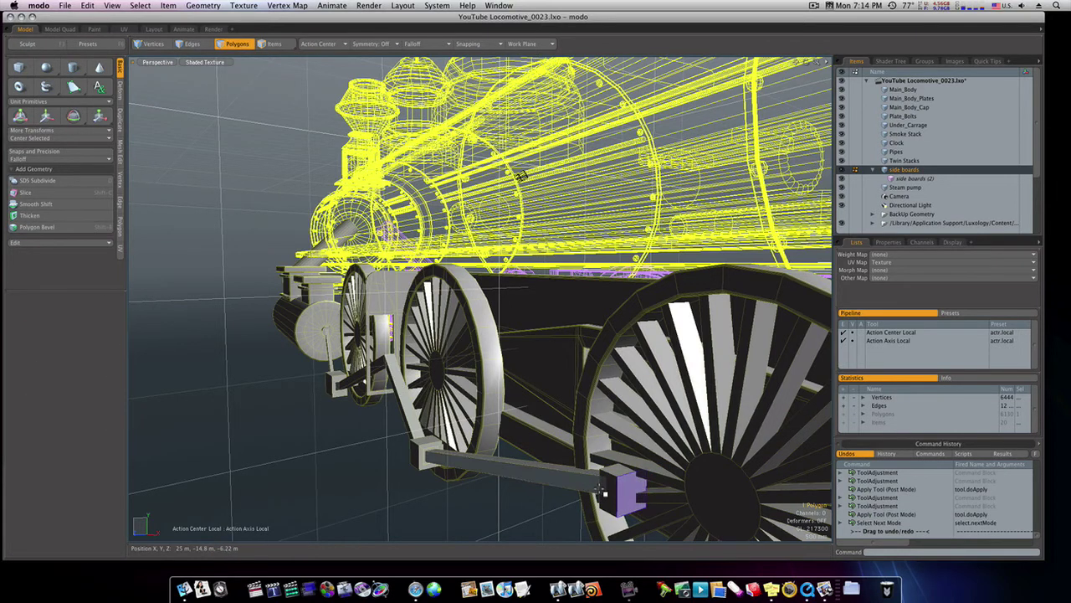
# Step: Detach the coupling rod between the second and third drive wheels by cutting its polygon loop and pasting it back
pyautogui.doubleClick(601, 490)
pyautogui.keyDown('alt'); pyautogui.moveTo(601, 490); pyautogui.dragTo(558, 468); pyautogui.keyUp('alt')
pyautogui.press('space')
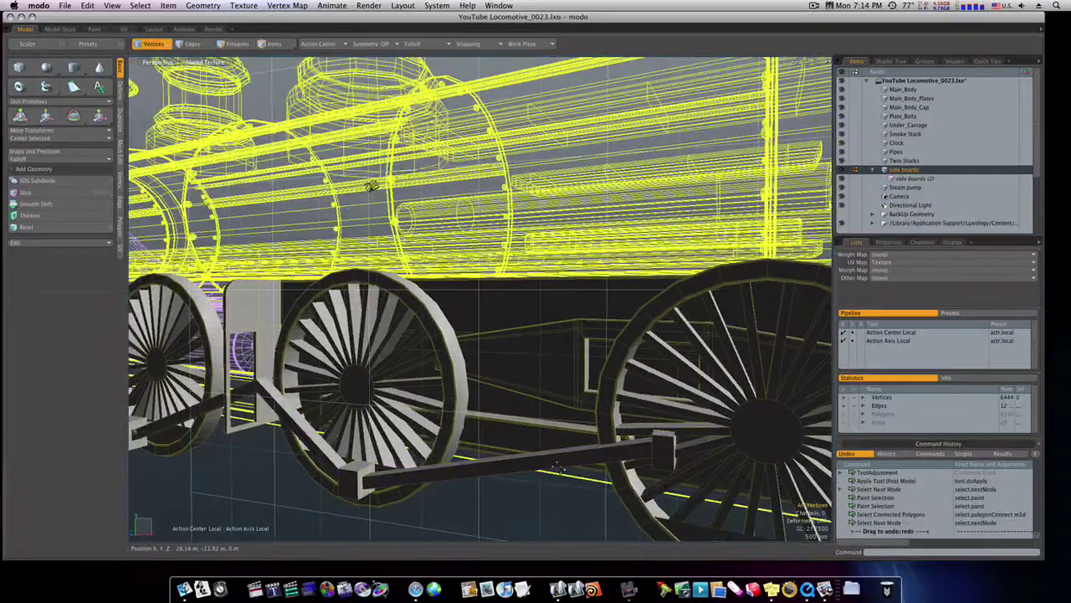
pyautogui.press('space')
pyautogui.press('space')
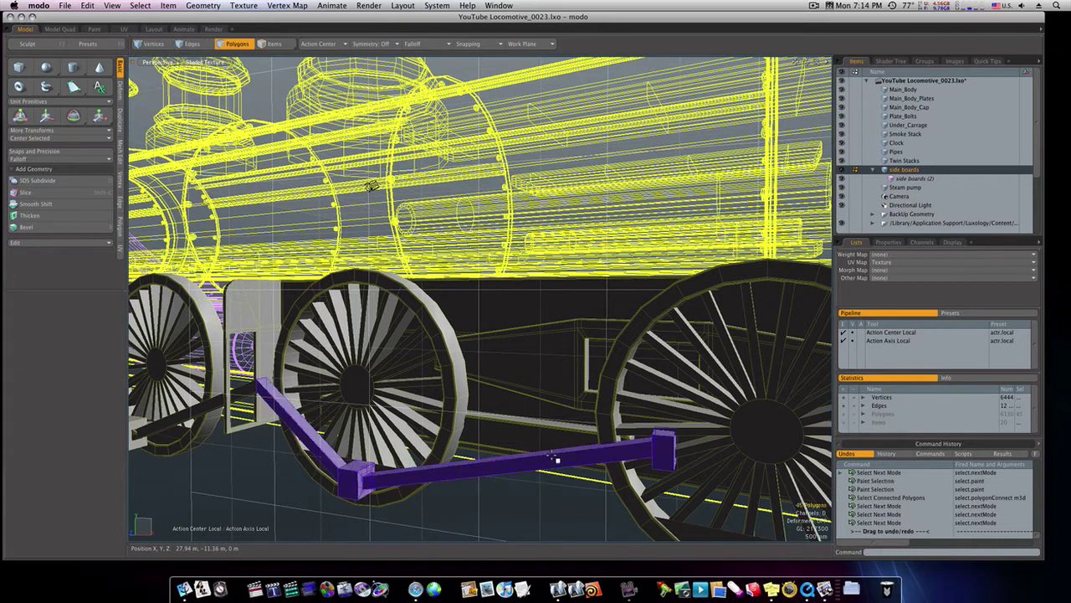
pyautogui.click(554, 456)
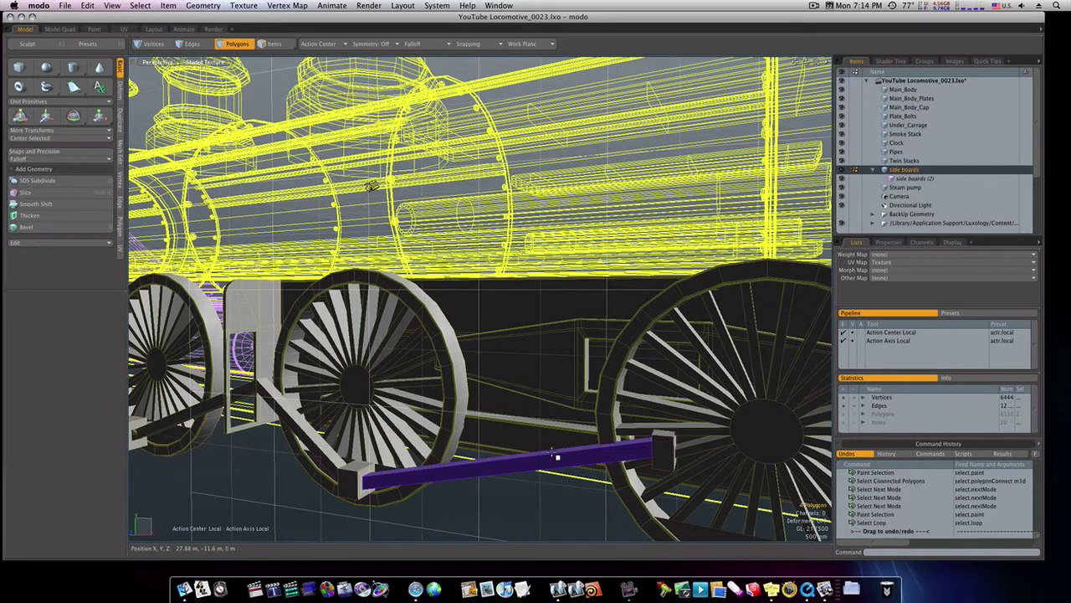
pyautogui.press('l')
pyautogui.hotkey('ctrl', 'x')
pyautogui.press('super+v')
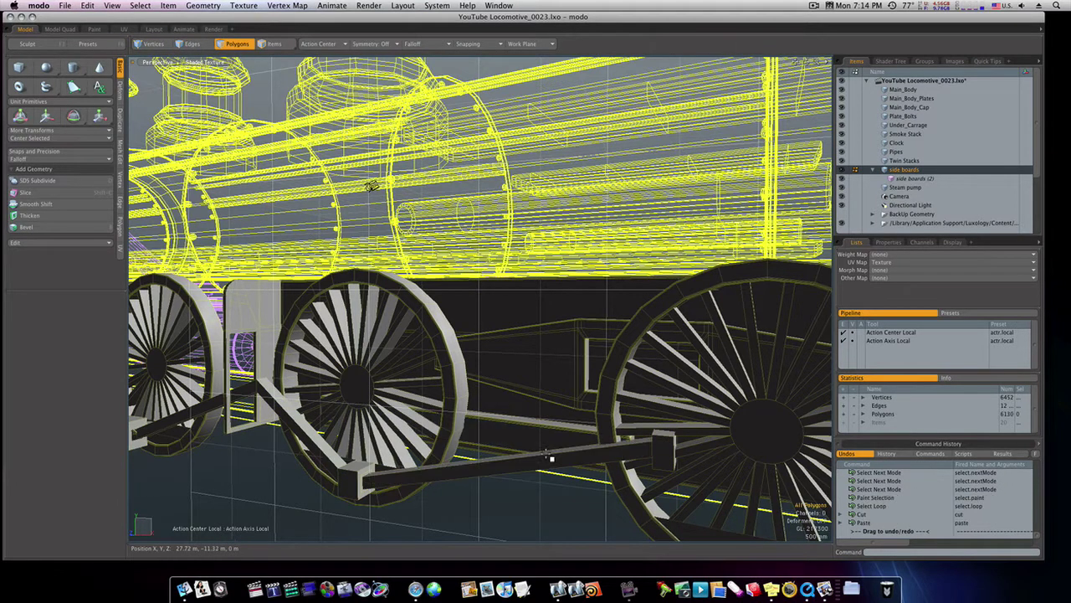
# Step: Adjust the placement of the detached coupling rod assembly beside the second and third drive wheels
pyautogui.doubleClick(551, 462)
pyautogui.keyDown('alt'); pyautogui.moveTo(611, 465); pyautogui.dragTo(566, 509); pyautogui.keyUp('alt')
pyautogui.doubleClick(617, 485)
pyautogui.keyDown('shift'); pyautogui.doubleClick(600, 475); pyautogui.keyUp('shift')
pyautogui.press('e')
pyautogui.press('w')
pyautogui.keyDown('alt'); pyautogui.moveTo(566, 509); pyautogui.dragTo(677, 508); pyautogui.keyUp('alt')
pyautogui.press('space')
# Step: Move the block beside the third drive wheel slightly rearward and down
pyautogui.doubleClick(651, 437)
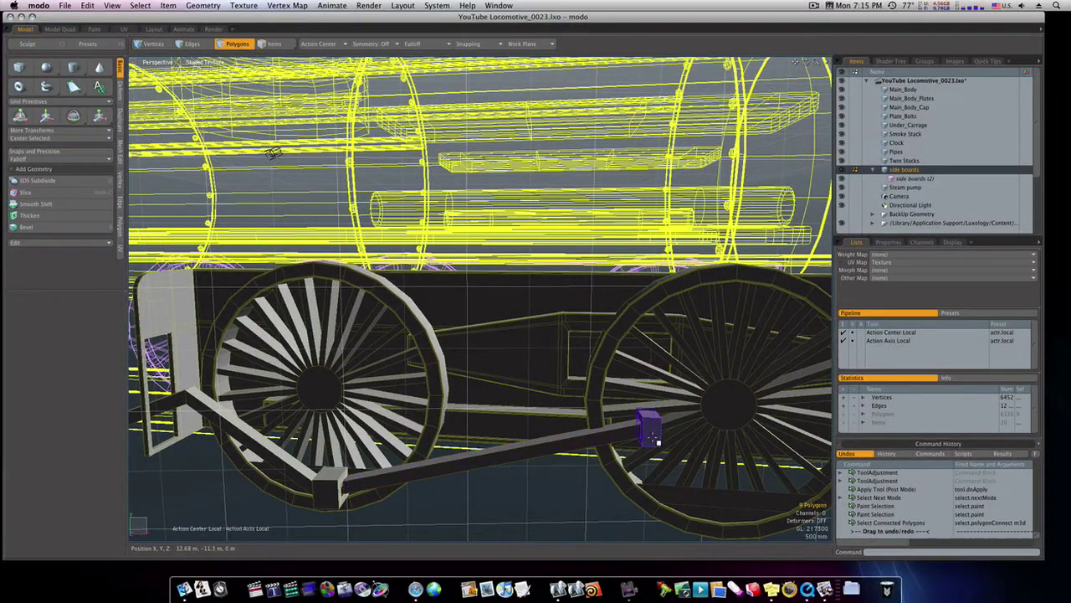
pyautogui.press('w')
pyautogui.moveTo(657, 445); pyautogui.dragTo(663, 453)
pyautogui.press('space')
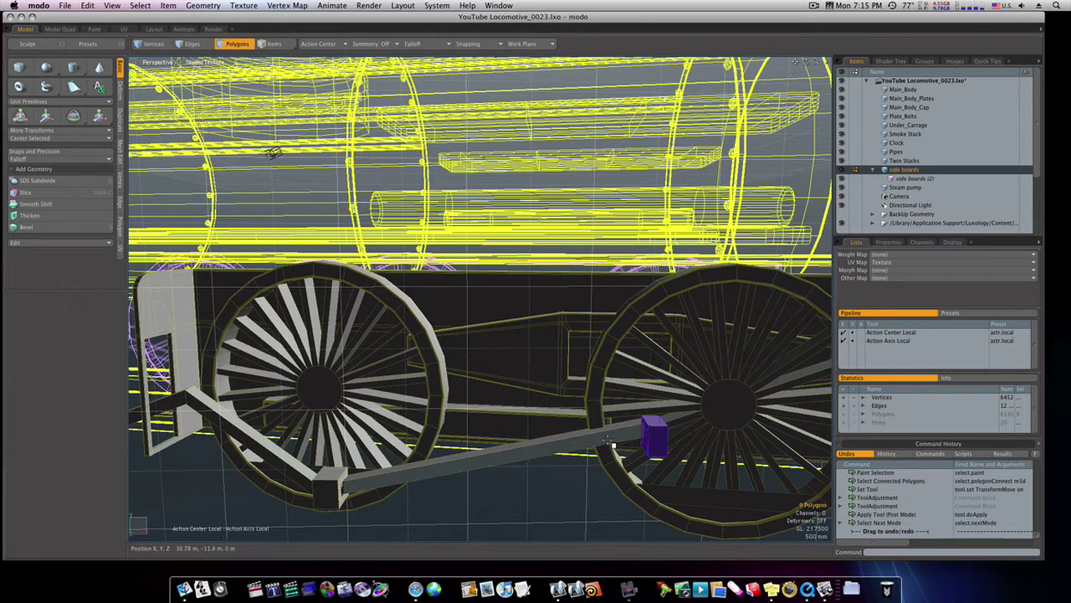
# Step: Move the detached coupling rod slightly down between the two wheel blocks
pyautogui.keyDown('alt'); pyautogui.moveTo(620, 434); pyautogui.dragTo(515, 430); pyautogui.keyUp('alt')
pyautogui.doubleClick(484, 480)
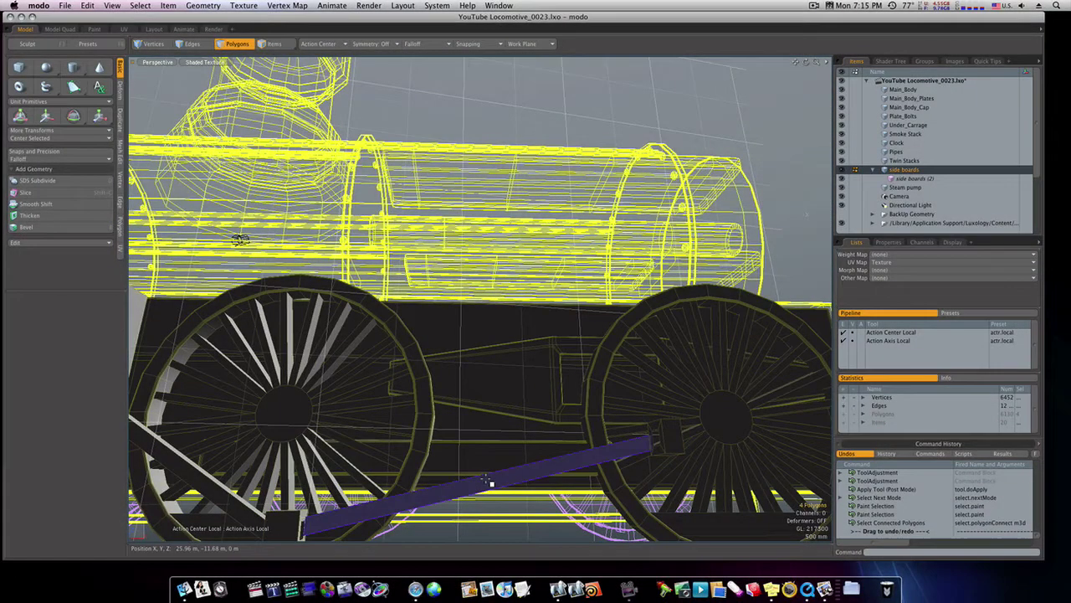
pyautogui.press('w')
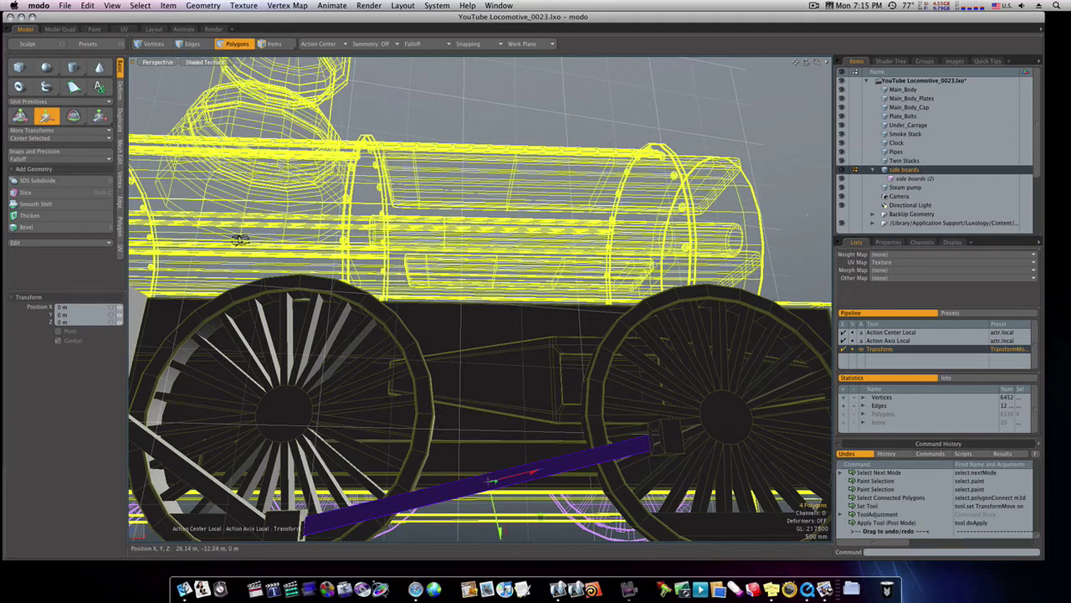
pyautogui.moveTo(492, 481); pyautogui.dragTo(486, 482)
pyautogui.press('q')
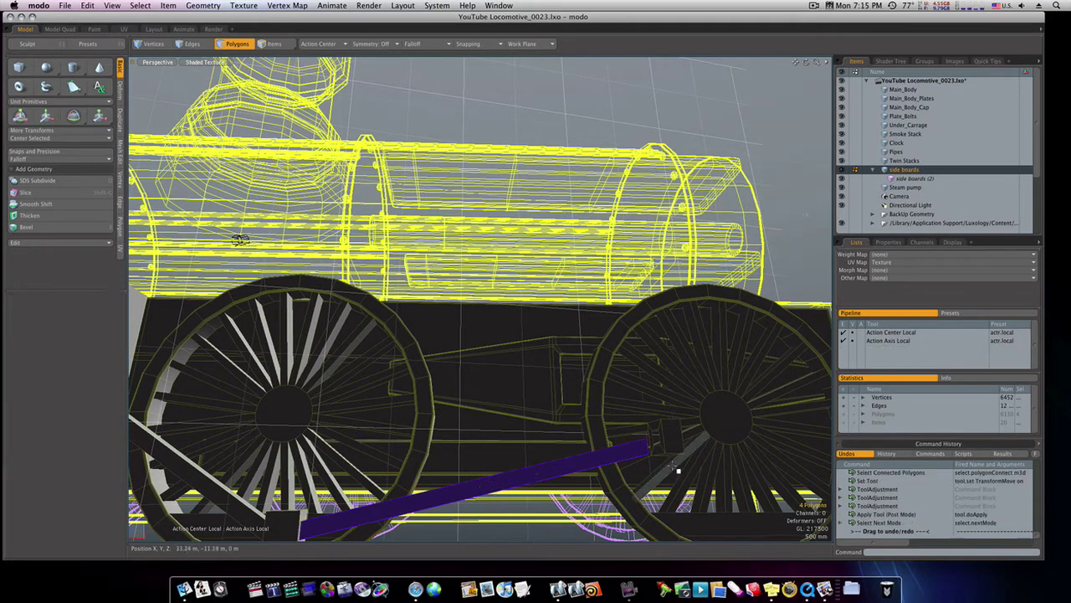
# Step: Select the edge loop at the rod's rear end and move it into the third wheel's block
pyautogui.keyDown('ctrl'); pyautogui.keyDown('alt'); pyautogui.moveTo(658, 438); pyautogui.dragTo(543, 477); pyautogui.keyUp('alt'); pyautogui.keyUp('ctrl')
pyautogui.press('space')
pyautogui.press('space')
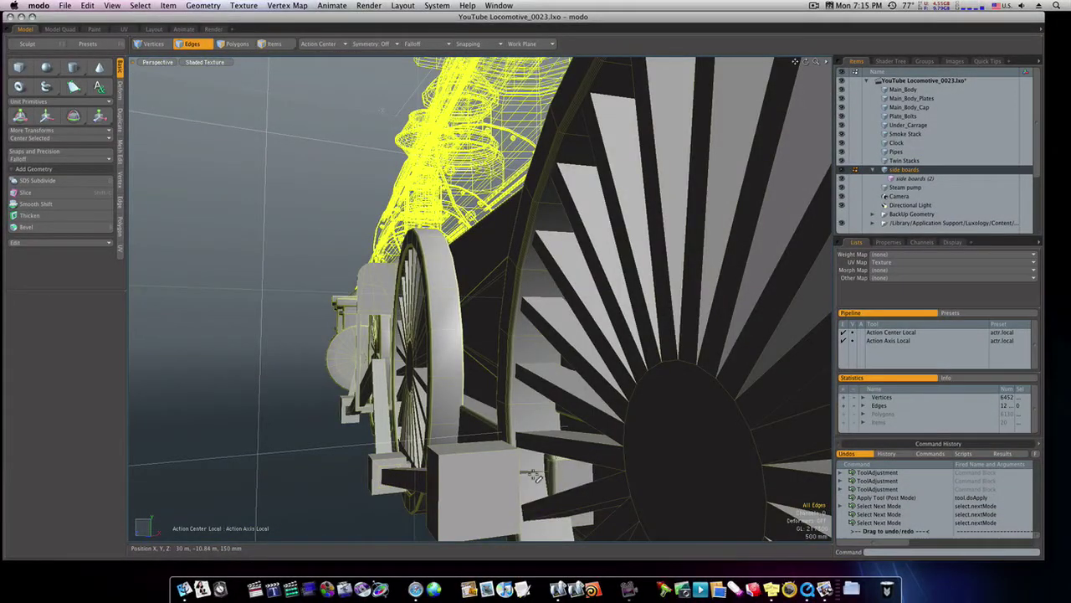
pyautogui.doubleClick(533, 475)
pyautogui.keyDown('alt'); pyautogui.moveTo(533, 475); pyautogui.dragTo(669, 516); pyautogui.keyUp('alt')
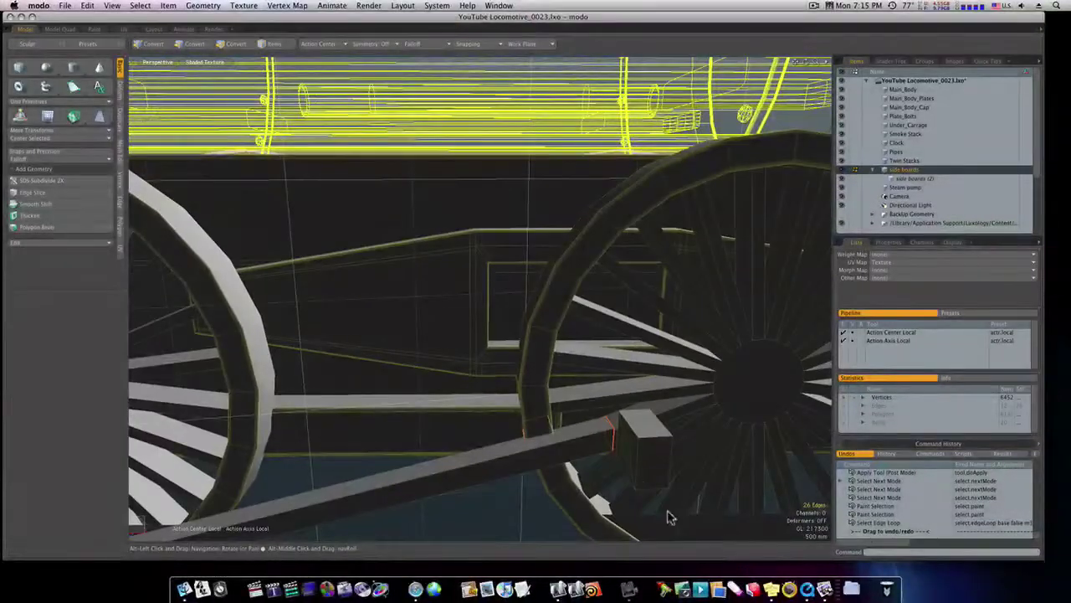
pyautogui.doubleClick(612, 425)
pyautogui.press('w')
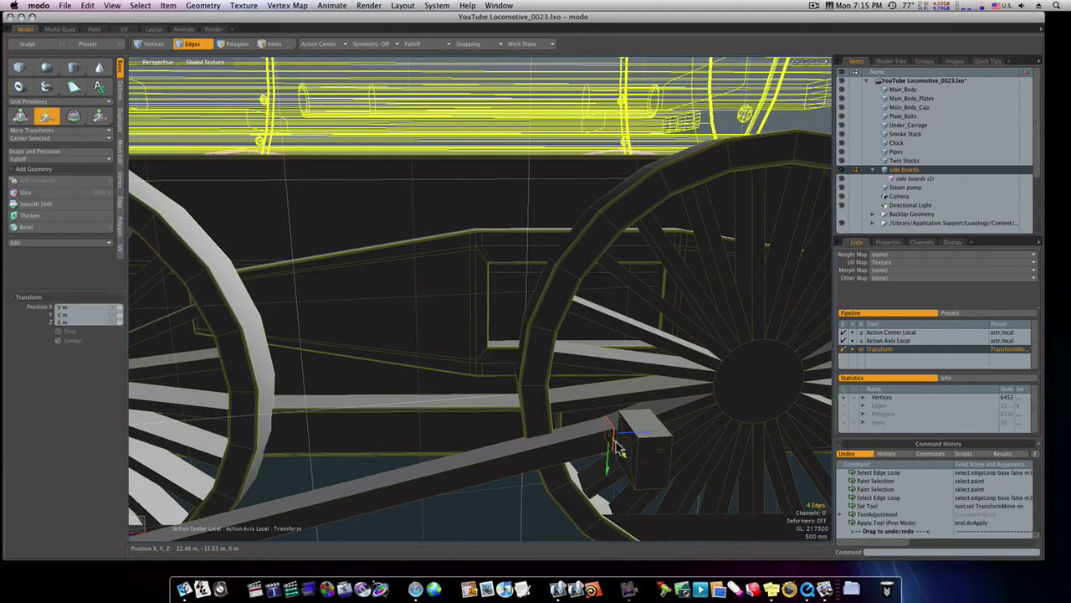
pyautogui.moveTo(623, 452); pyautogui.dragTo(656, 450)
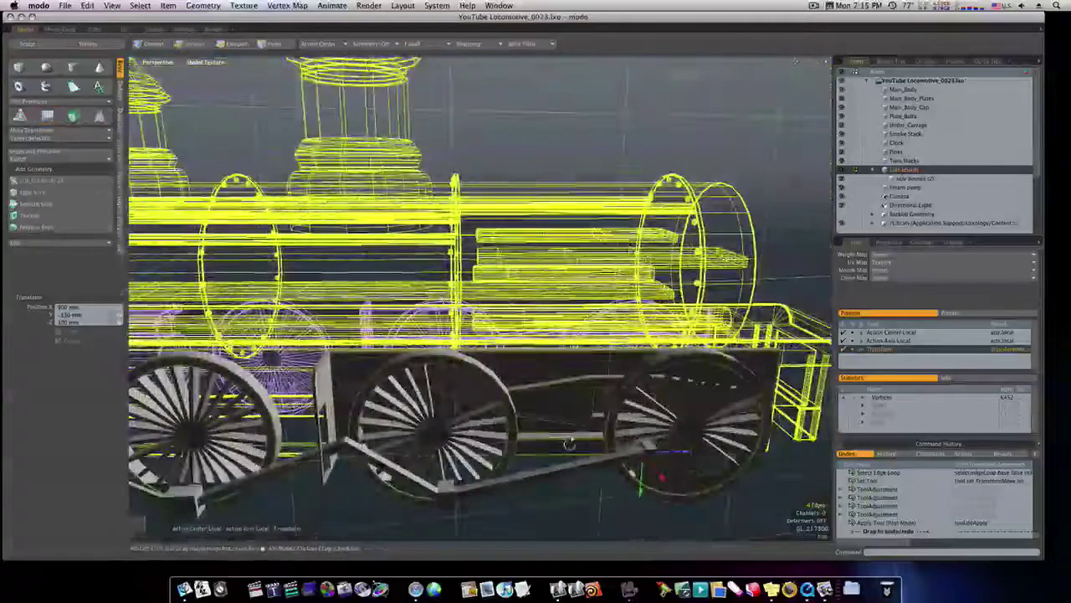
pyautogui.keyDown('alt'); pyautogui.moveTo(569, 443); pyautogui.dragTo(613, 419); pyautogui.keyUp('alt')
pyautogui.press('space')
# Step: Rotate the whole third drive wheel about -64° around its axle and clear the selection
pyautogui.press('space')
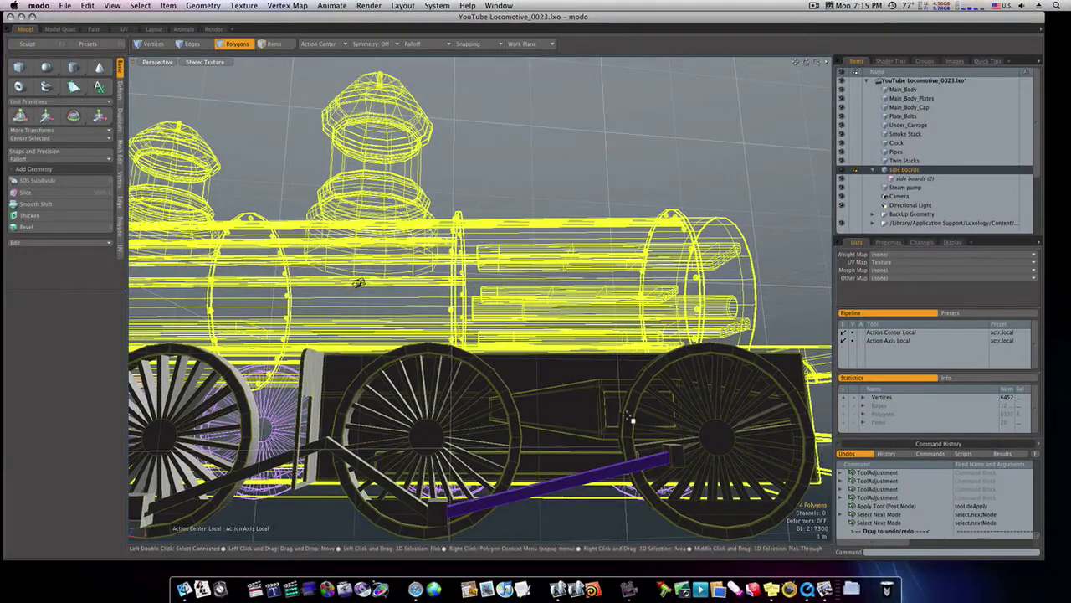
pyautogui.doubleClick(634, 417)
pyautogui.press('e')
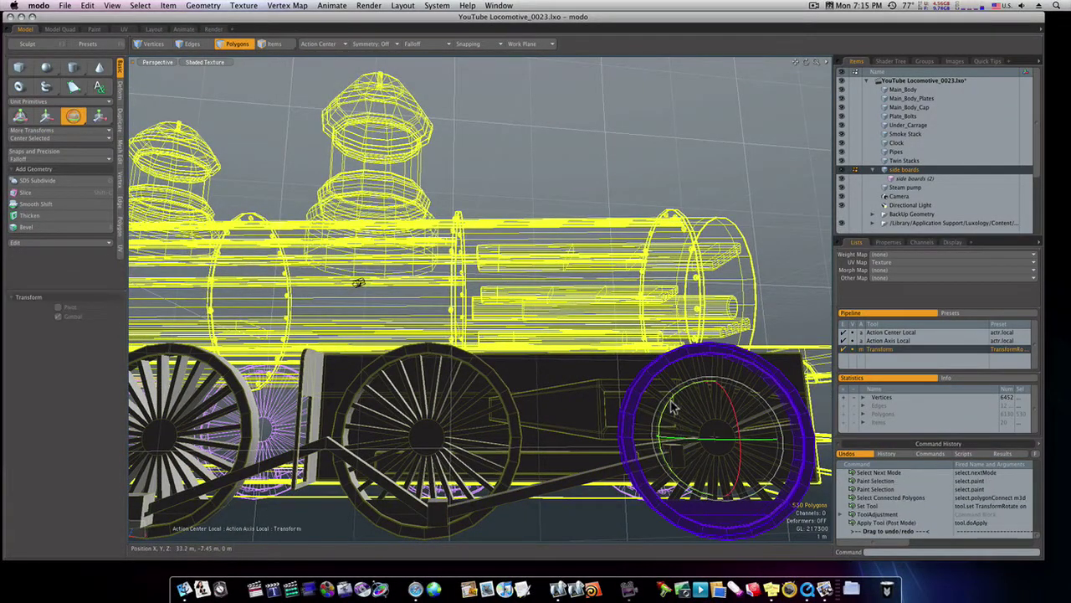
pyautogui.moveTo(674, 405); pyautogui.dragTo(729, 370)
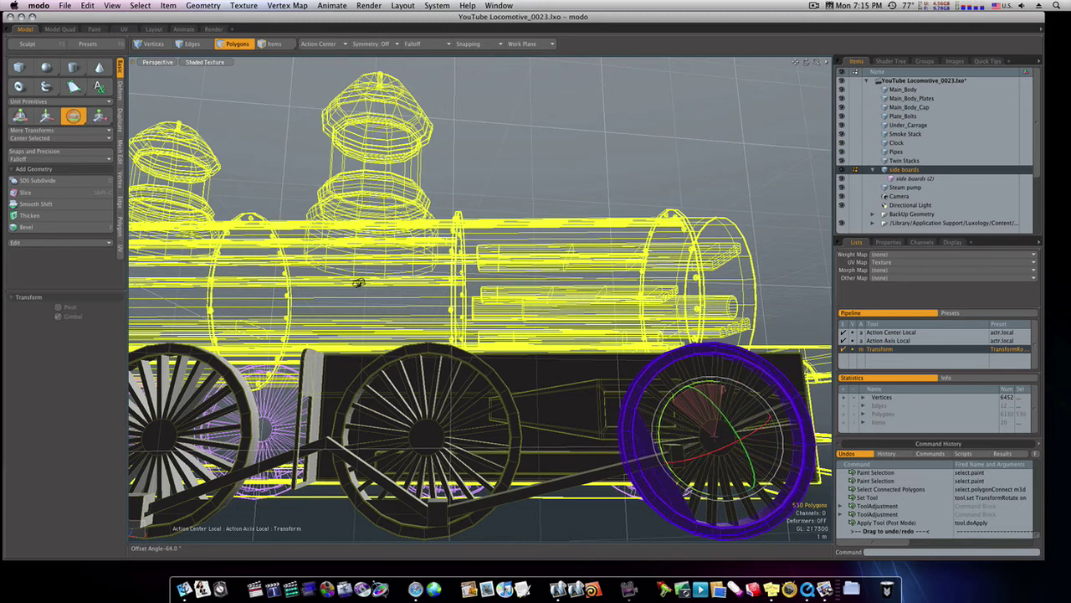
pyautogui.press('space')
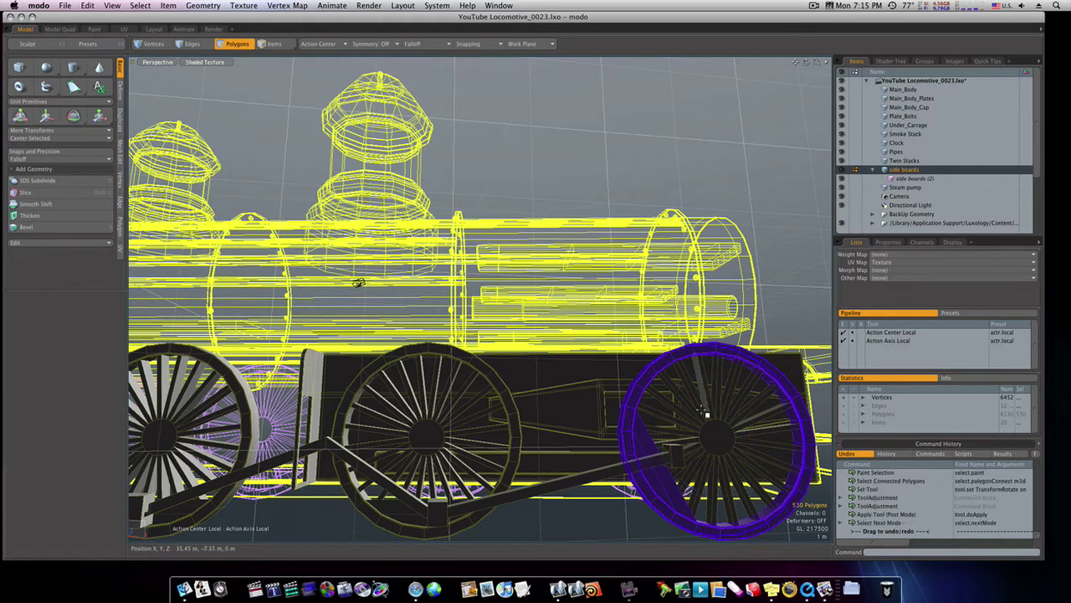
pyautogui.press('space')
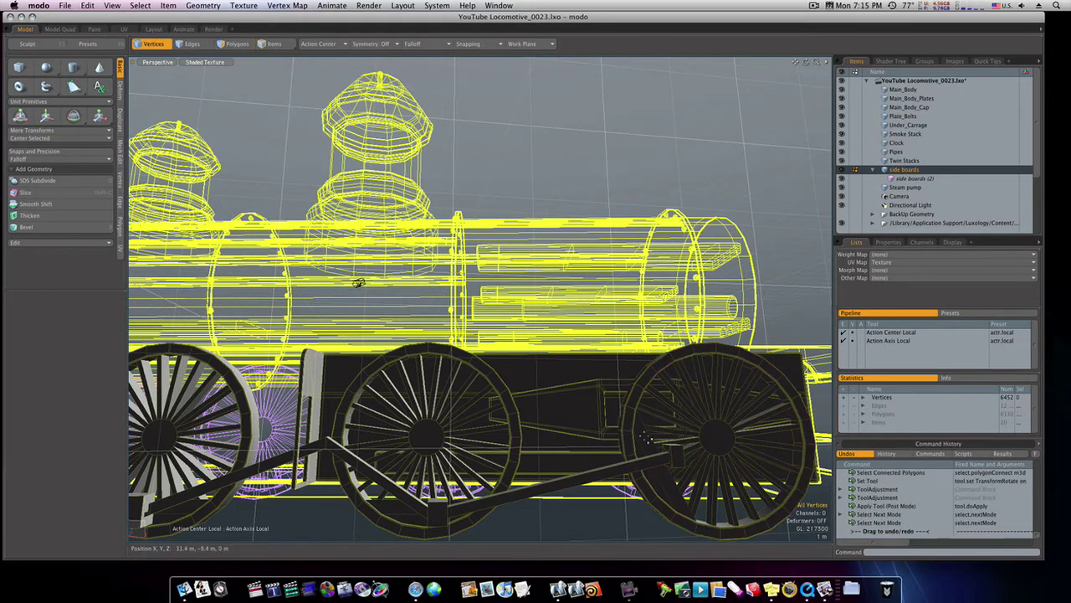
pyautogui.press('space')
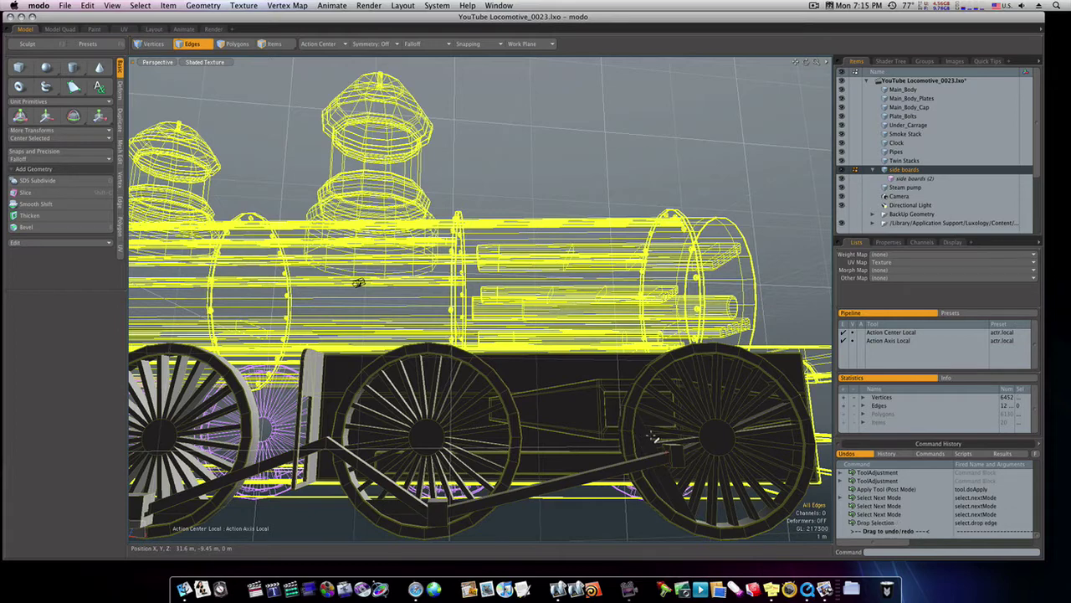
# Step: Select all mesh items from Steam pump through Main_Body and examine the whole locomotive with its rods
pyautogui.keyDown('ctrl'); pyautogui.keyDown('alt'); pyautogui.moveTo(646, 439); pyautogui.dragTo(659, 442); pyautogui.keyUp('alt'); pyautogui.keyUp('ctrl')
pyautogui.moveTo(611, 466)
pyautogui.keyDown('ctrl'); pyautogui.keyDown('alt'); pyautogui.mouseDown()
pyautogui.moveTo(641, 454)
pyautogui.moveTo(612, 453)
pyautogui.mouseUp(); pyautogui.keyUp('alt'); pyautogui.keyUp('ctrl')
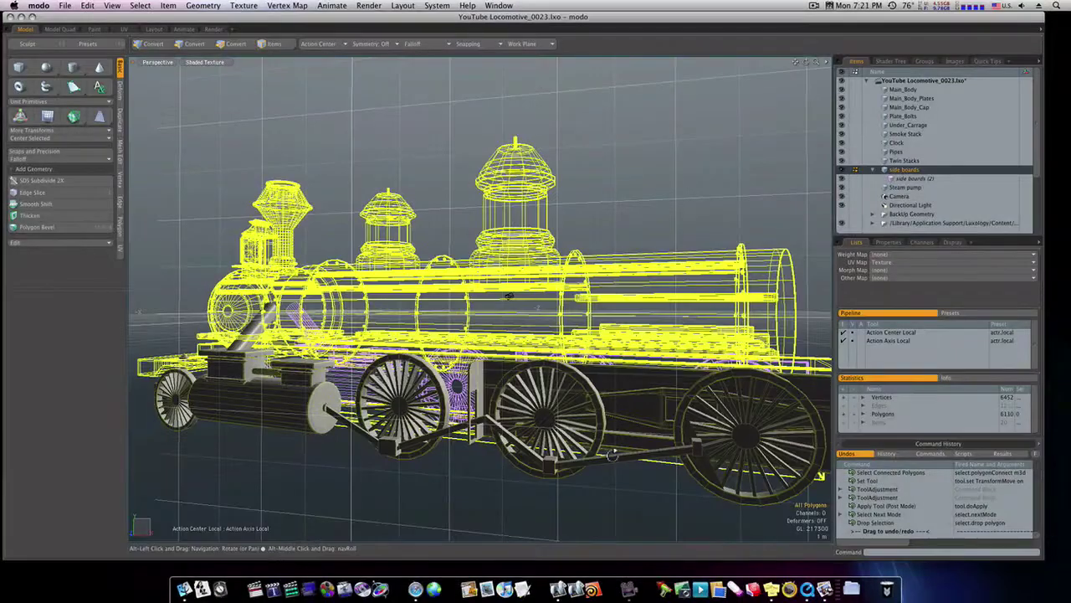
pyautogui.click(944, 187)
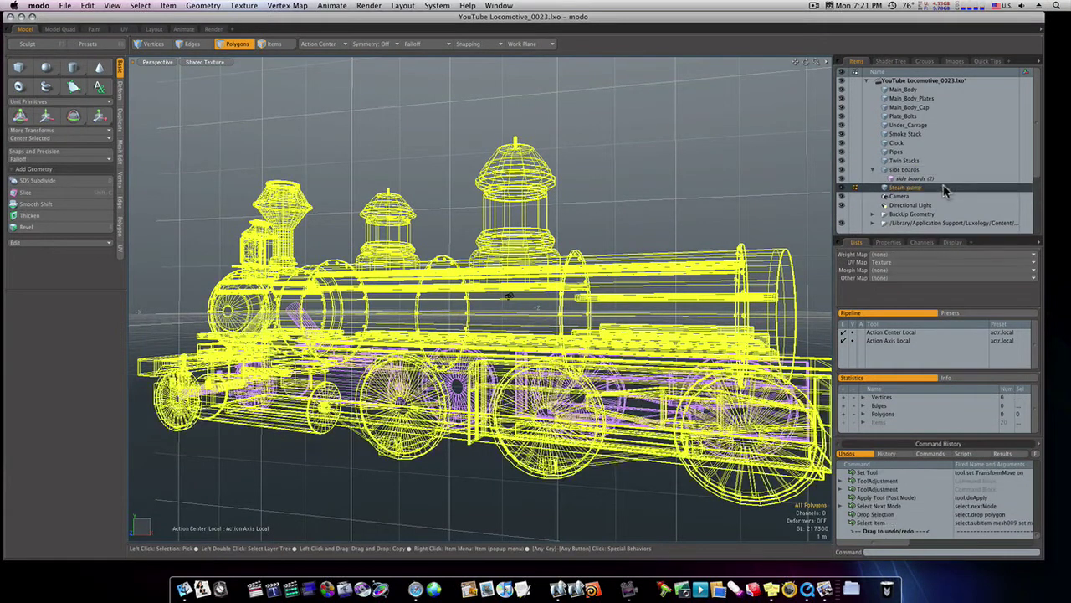
pyautogui.keyDown('shift'); pyautogui.click(911, 90); pyautogui.keyUp('shift')
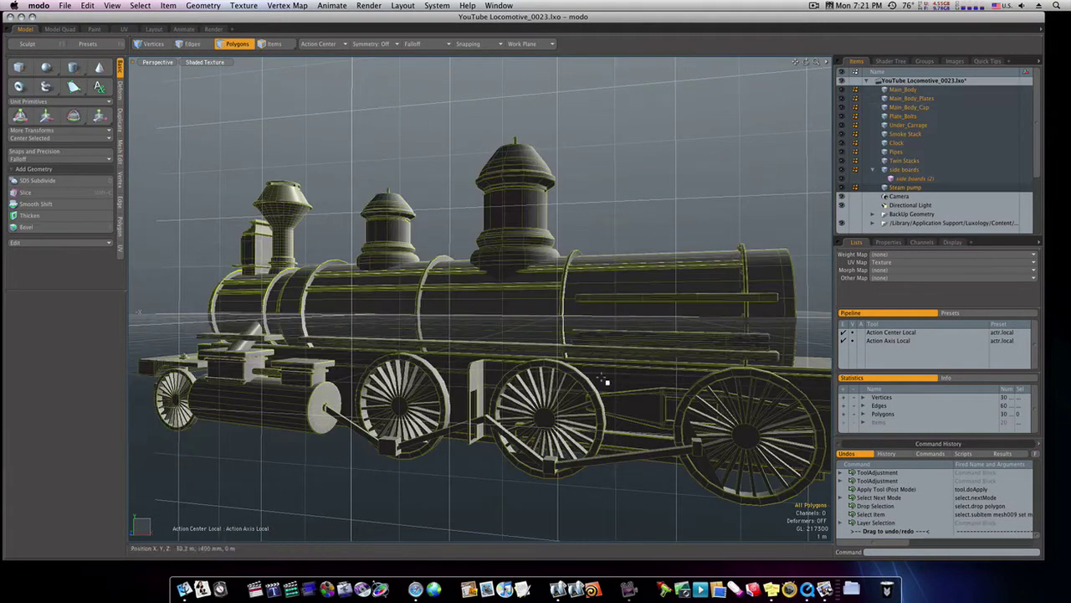
pyautogui.keyDown('alt'); pyautogui.moveTo(603, 381); pyautogui.dragTo(603, 406); pyautogui.keyUp('alt')
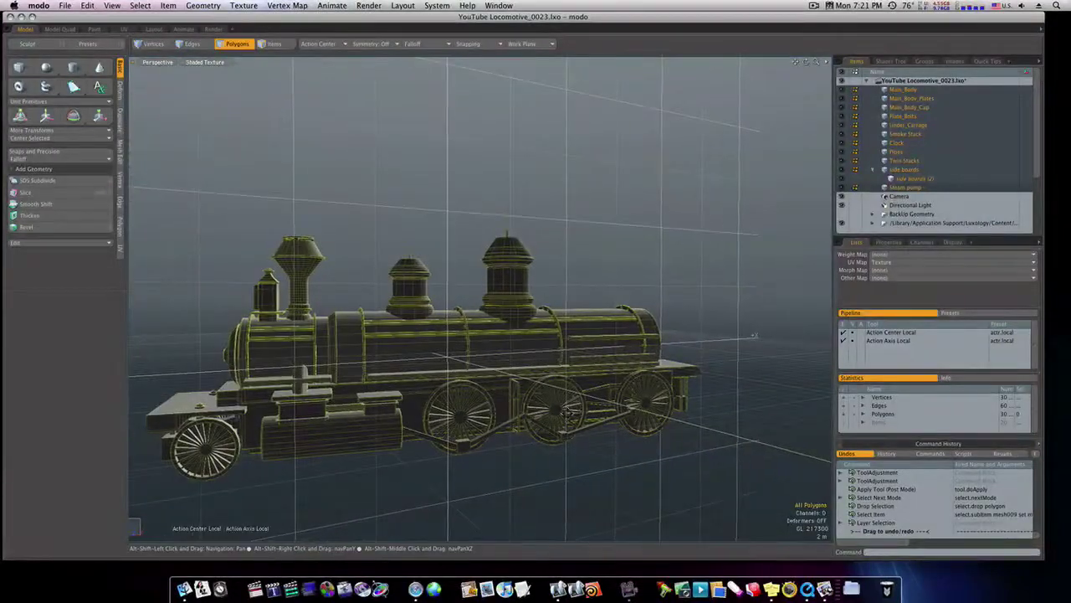
pyautogui.keyDown('alt'); pyautogui.keyDown('shift'); pyautogui.moveTo(575, 398); pyautogui.dragTo(591, 402); pyautogui.keyUp('shift'); pyautogui.keyUp('alt')
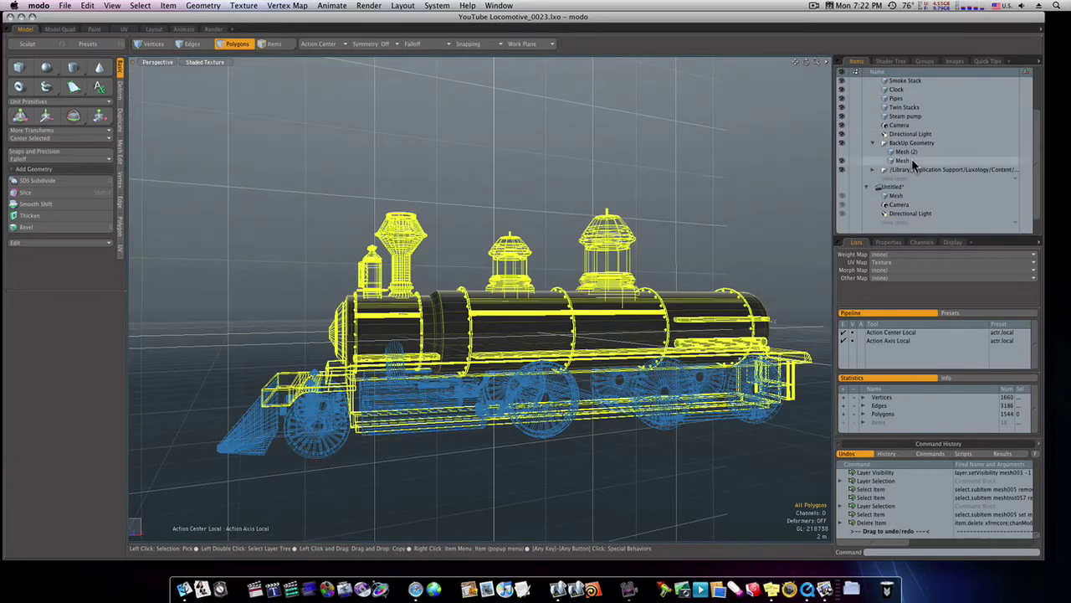
# Step: Make Mesh (2) in the BackUp Geometry group visible and select all items from the group's Mesh through Main_Body
pyautogui.click(913, 162)
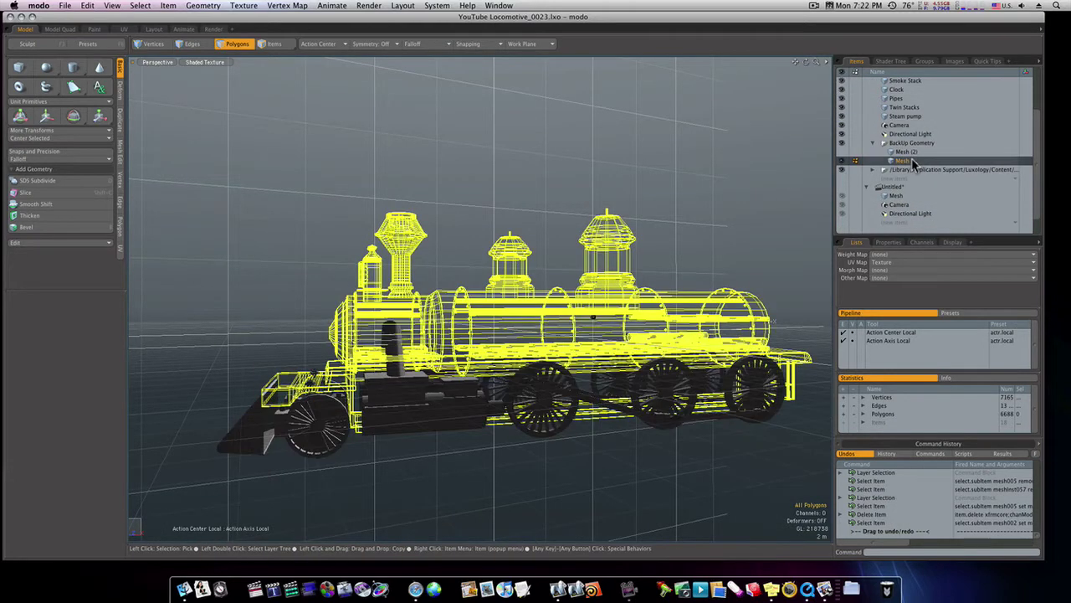
pyautogui.click(847, 160)
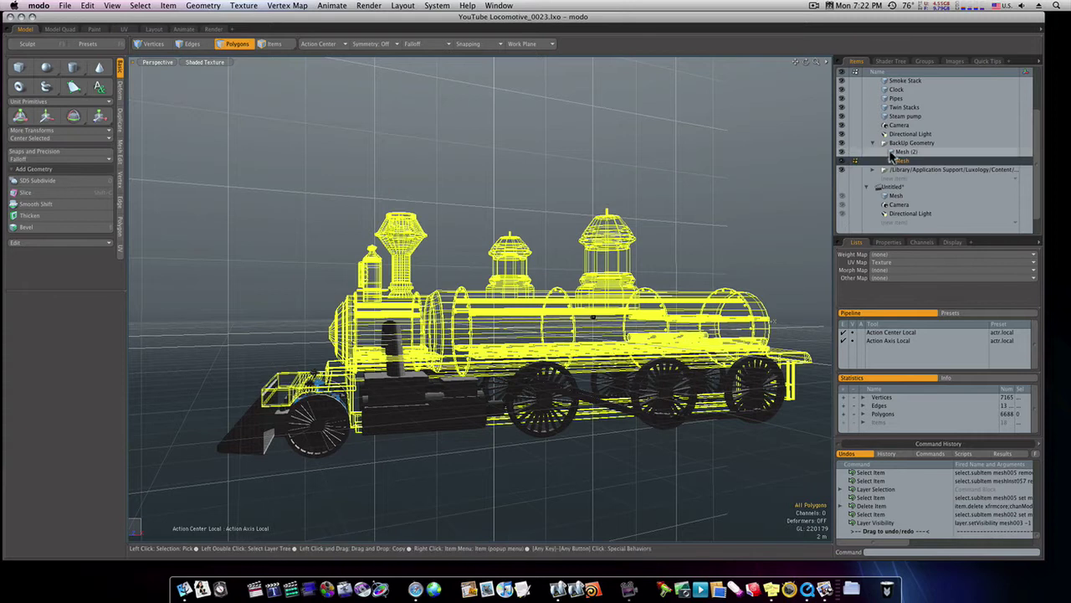
pyautogui.scroll(3, 904, 126)
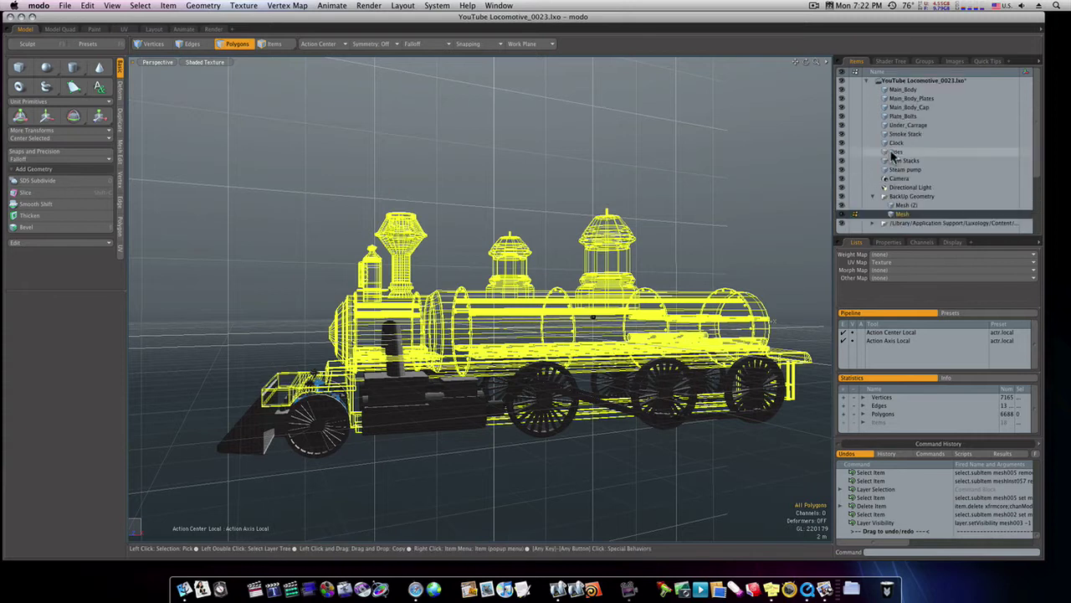
pyautogui.keyDown('shift'); pyautogui.click(909, 87); pyautogui.keyUp('shift')
# Step: Inspect the complete locomotive from several angles, including a front three-quarter view
pyautogui.keyDown('alt'); pyautogui.moveTo(544, 329); pyautogui.dragTo(634, 416); pyautogui.keyUp('alt')
pyautogui.keyDown('alt'); pyautogui.keyDown('shift'); pyautogui.moveTo(581, 454); pyautogui.dragTo(551, 401); pyautogui.keyUp('shift'); pyautogui.keyUp('alt')
pyautogui.moveTo(636, 390)
pyautogui.keyDown('alt'); pyautogui.mouseDown()
pyautogui.moveTo(606, 397)
pyautogui.moveTo(647, 404)
pyautogui.mouseUp(); pyautogui.keyUp('alt')
pyautogui.keyDown('alt'); pyautogui.keyDown('shift'); pyautogui.moveTo(518, 400); pyautogui.dragTo(724, 429); pyautogui.keyUp('shift'); pyautogui.keyUp('alt')
pyautogui.keyDown('alt'); pyautogui.keyDown('shift'); pyautogui.moveTo(172, 248); pyautogui.dragTo(310, 395); pyautogui.keyUp('shift'); pyautogui.keyUp('alt')
pyautogui.keyDown('ctrl'); pyautogui.keyDown('alt'); pyautogui.moveTo(439, 412); pyautogui.dragTo(339, 407); pyautogui.keyUp('alt'); pyautogui.keyUp('ctrl')
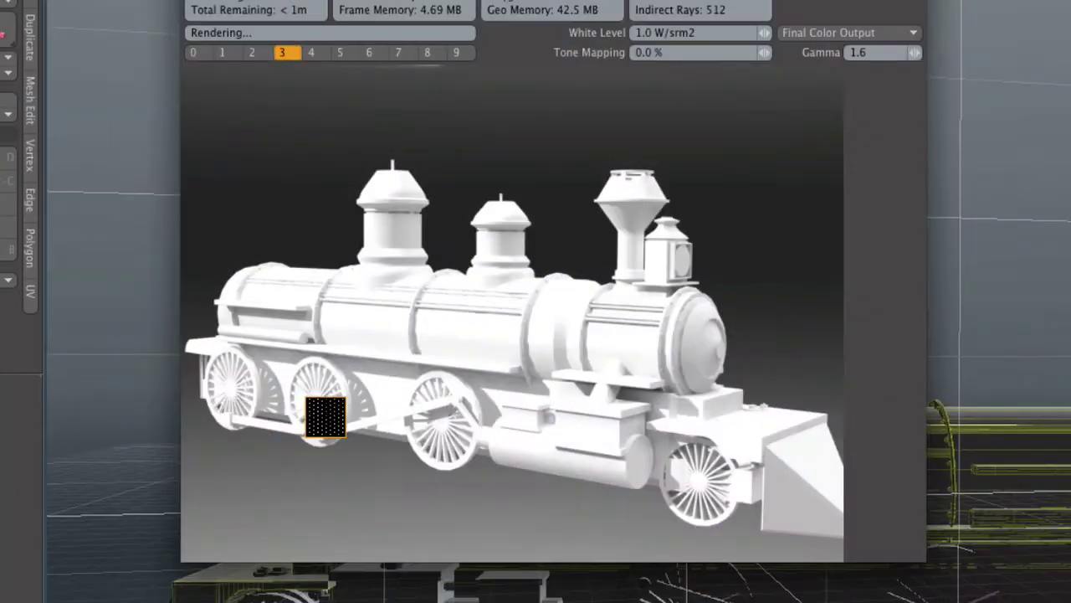